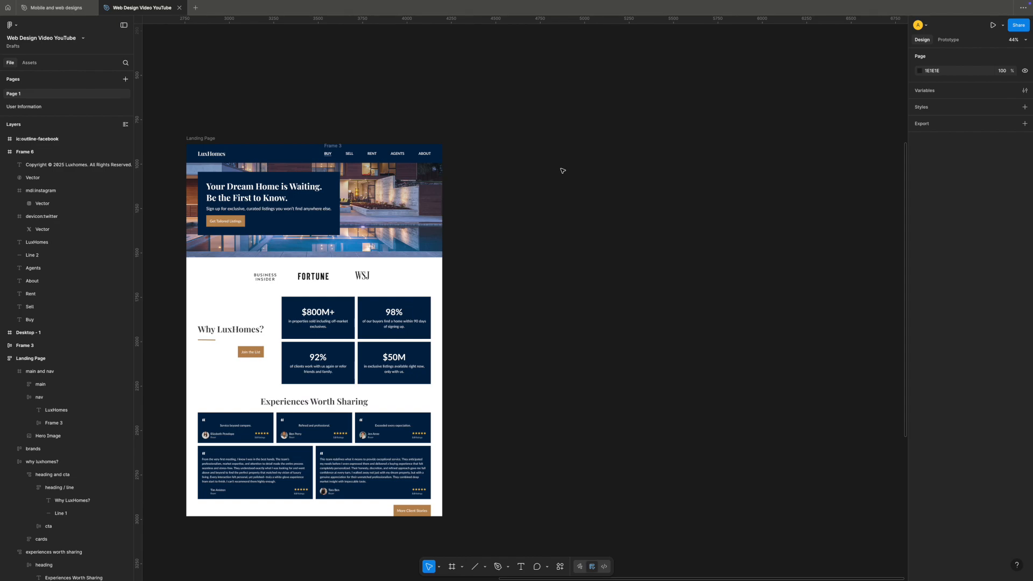
Move the copied navigation links frame onto the empty canvas beside the landing page and duplicate the LuxHomes logo text next to it
drag(328, 154, 568, 188)
scroll(592, 169, right, 1)
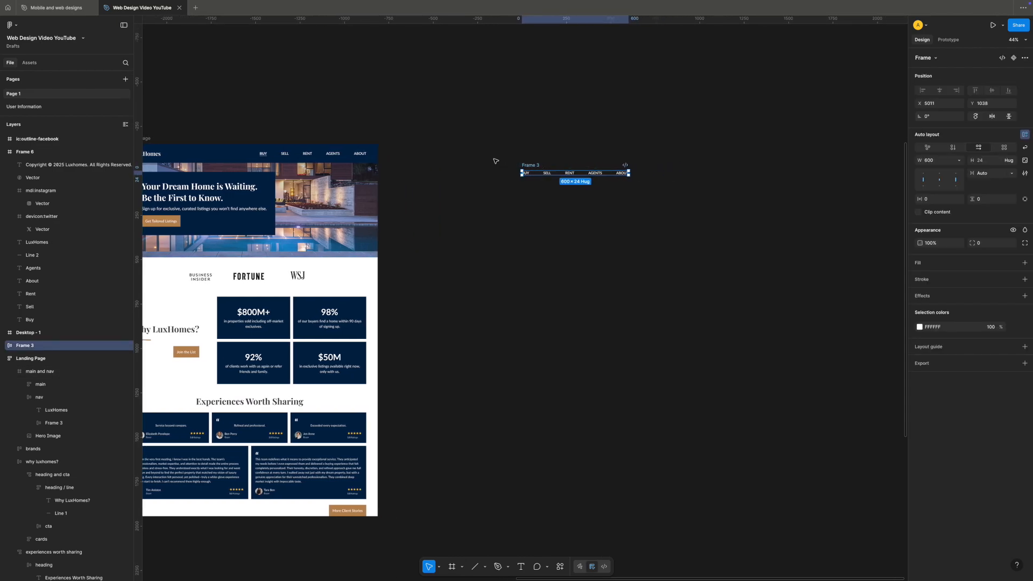
scroll(495, 160, left, 2)
double_click(273, 157)
double_click(273, 156)
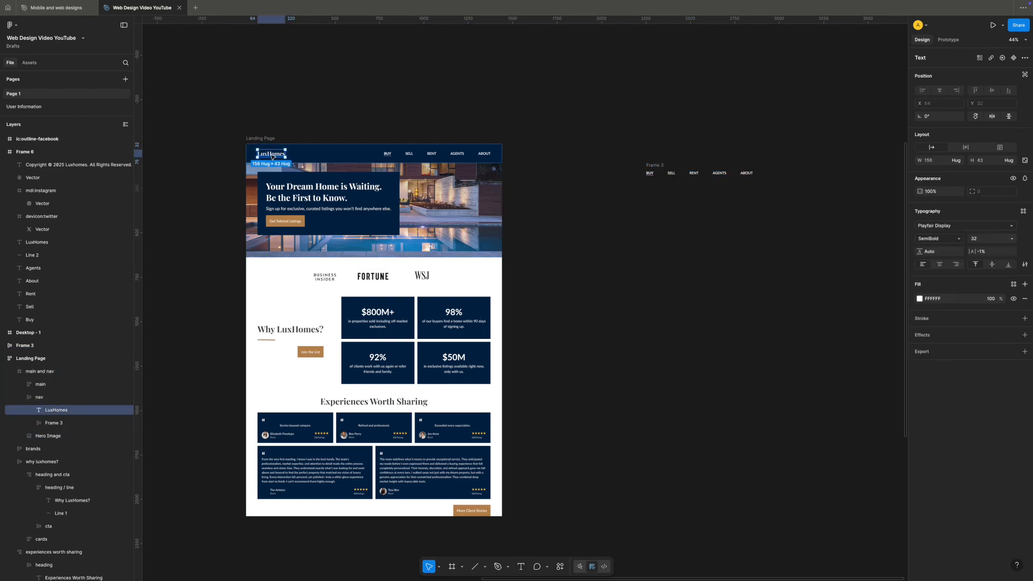
drag(272, 157, 599, 171)
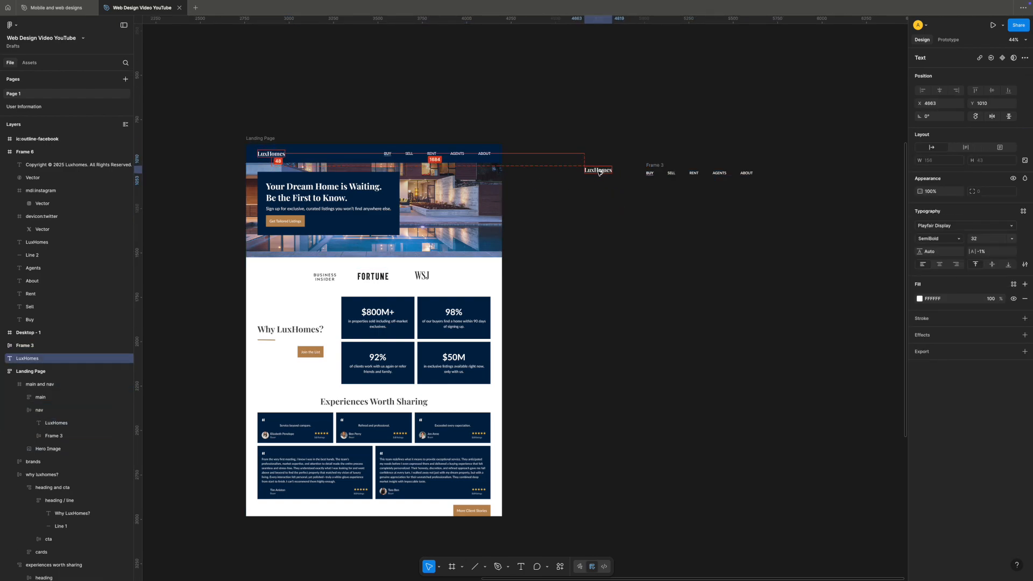
scroll(639, 190, right, 2)
click(639, 189)
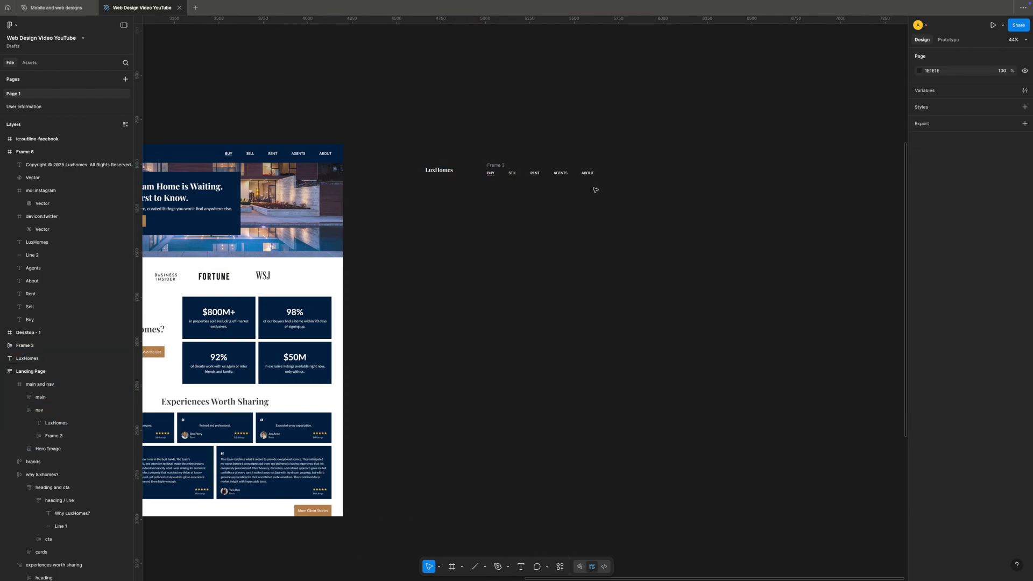
Remove the underline decoration from the BUY link in the copied navigation links
click(506, 166)
scroll(535, 175, up, 3)
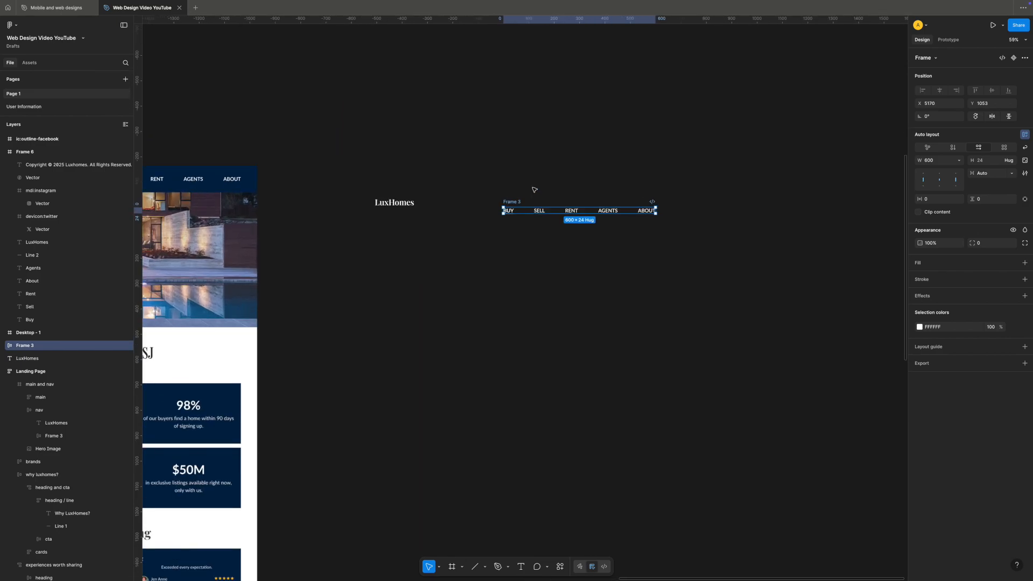
scroll(534, 190, up, 6)
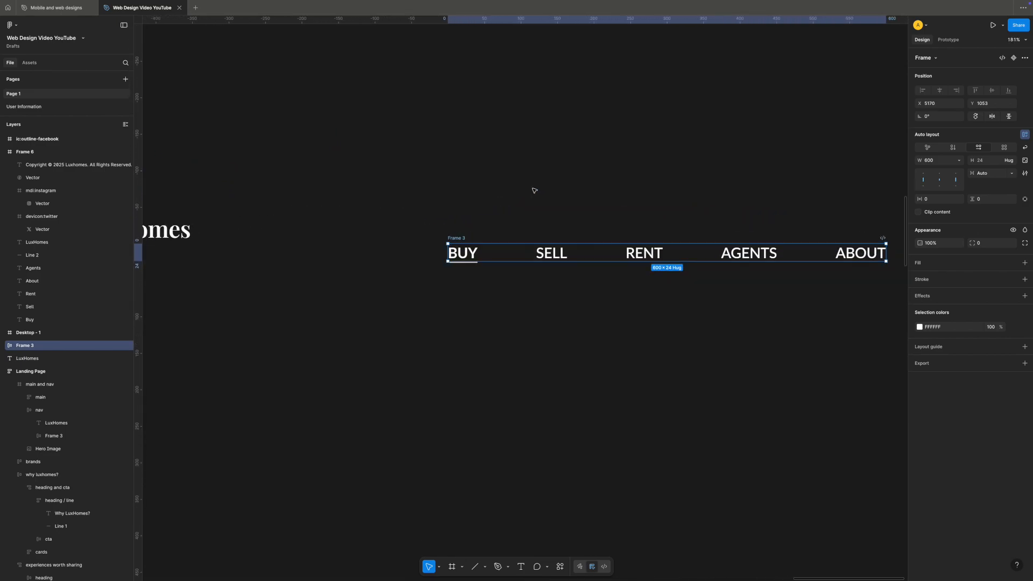
scroll(515, 217, down, 1)
drag(510, 238, 449, 168)
key(ctrl+z)
double_click(439, 177)
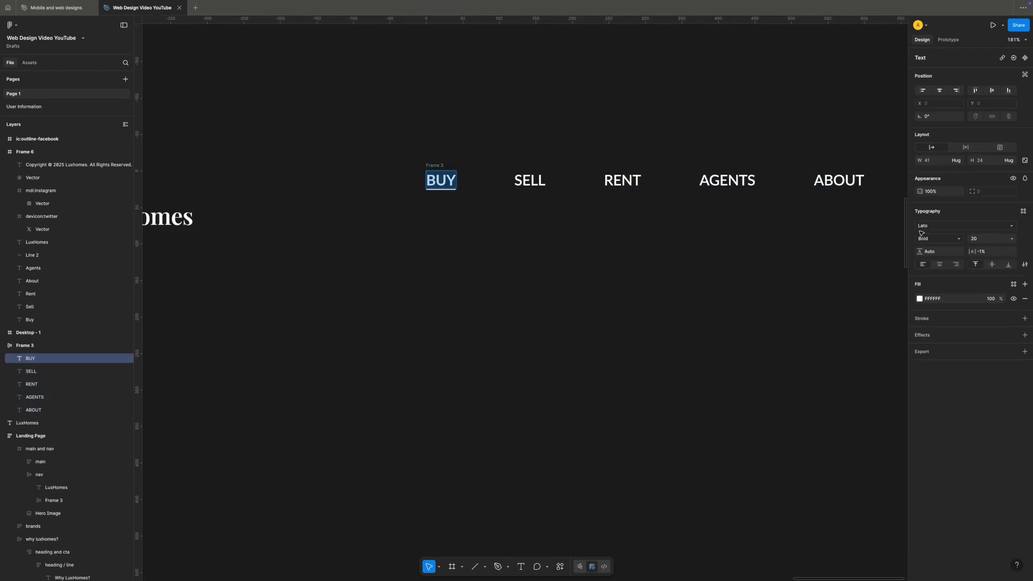
click(1024, 264)
click(877, 352)
click(868, 352)
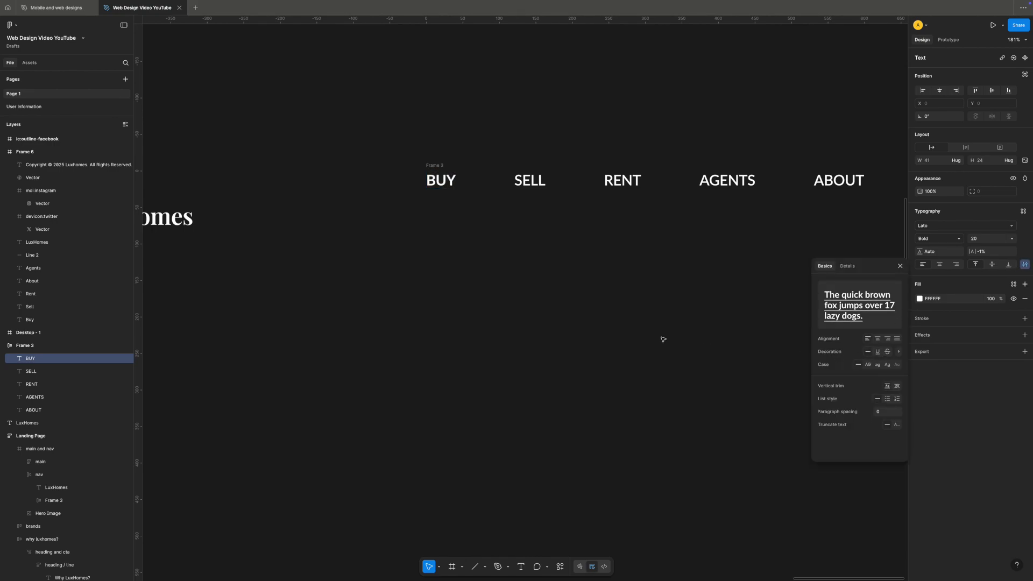
click(699, 339)
Line up the navigation links with the LuxHomes logo and wrap both in a horizontal auto layout, centred vertically
scroll(699, 338, up, 3)
scroll(699, 337, down, 5)
scroll(699, 337, down, 1)
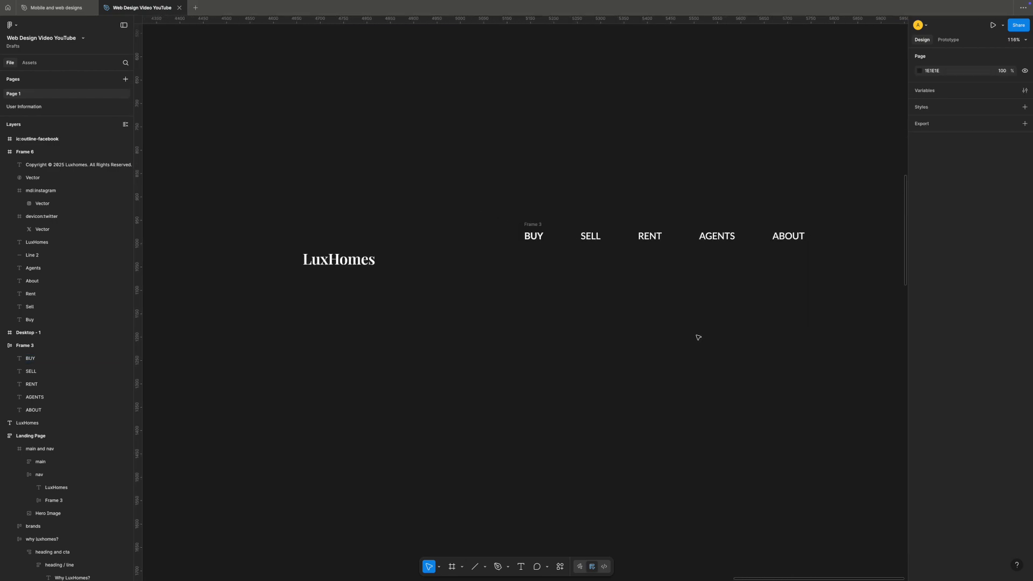
click(542, 224)
drag(542, 224, 554, 241)
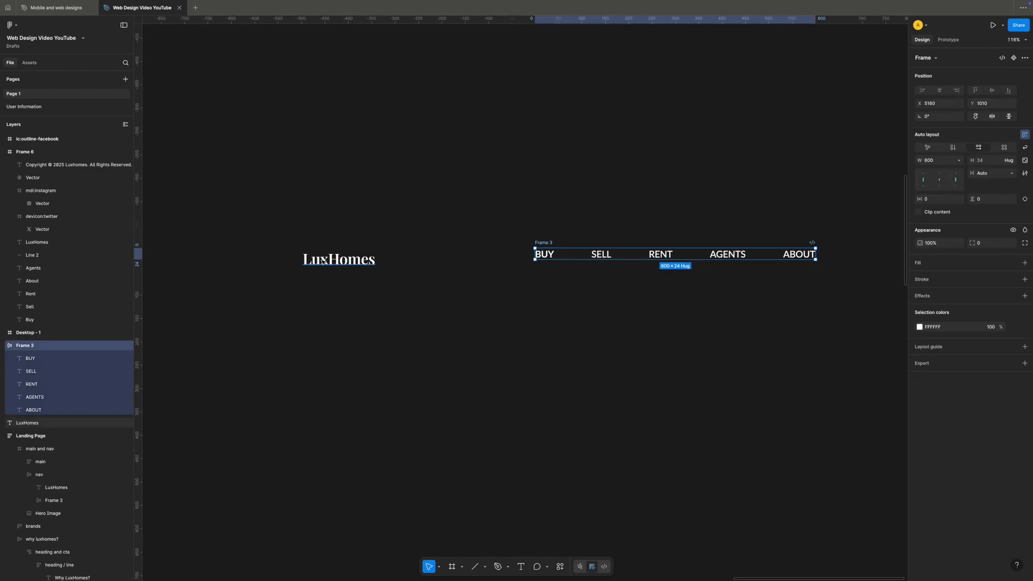
shift+click(323, 262)
key(shift+a)
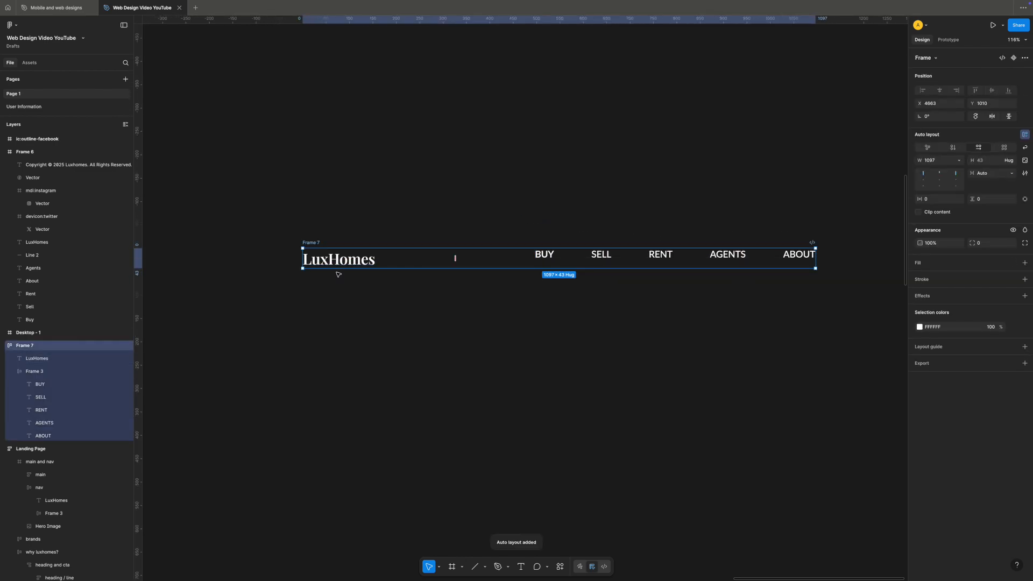
click(931, 183)
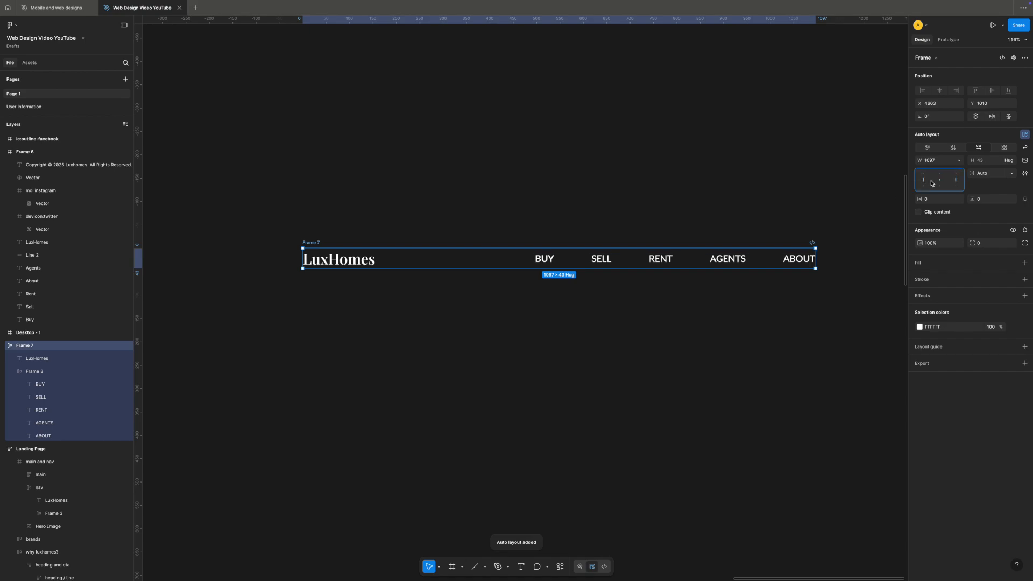
click(624, 375)
Draw a near-horizontal line below the logo and links row, set its width to 1440 and reposition it under the row
key(l)
drag(561, 330, 396, 329)
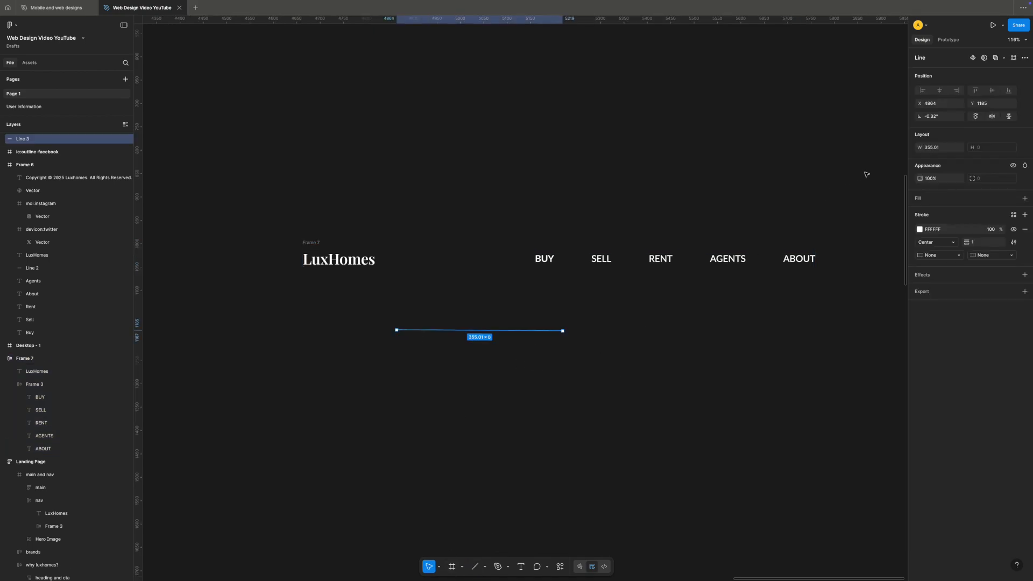
click(934, 147)
text(1440)
key(Return)
drag(646, 334, 474, 320)
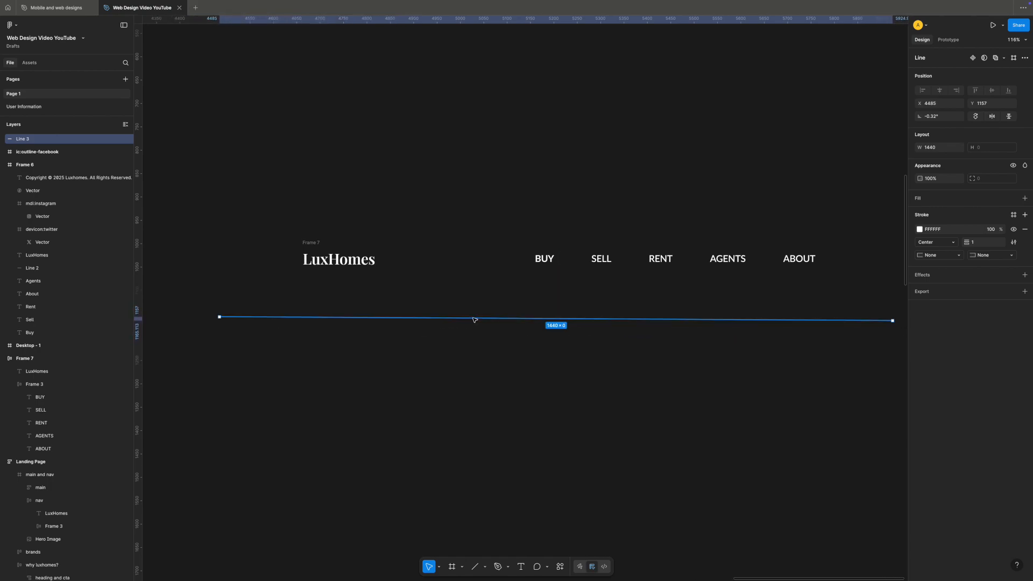
Move the logo and links row near the line's starting end and combine the row and line in a vertical auto layout
drag(322, 238, 241, 241)
scroll(240, 240, up, 3)
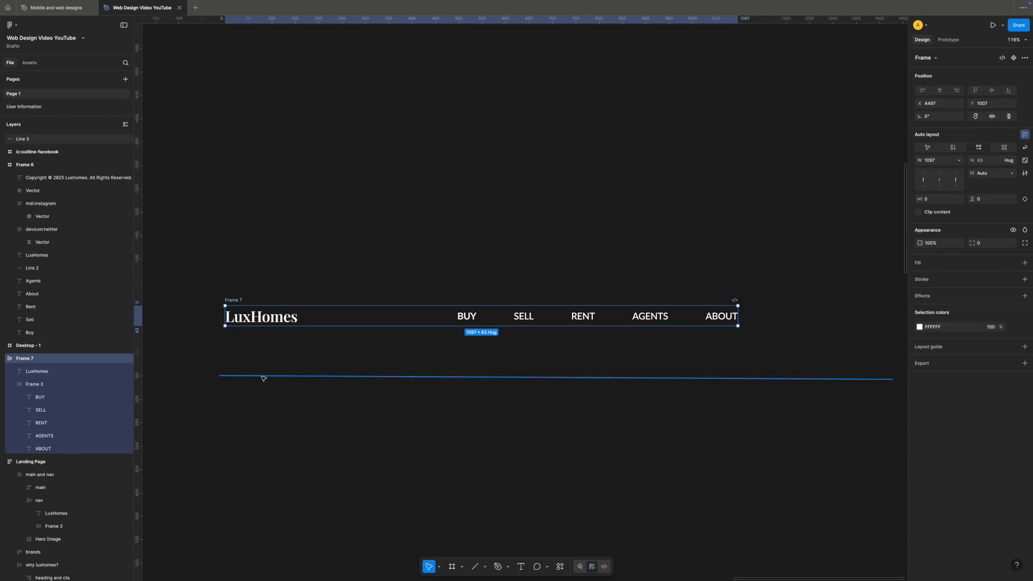
shift+click(263, 376)
click(267, 402)
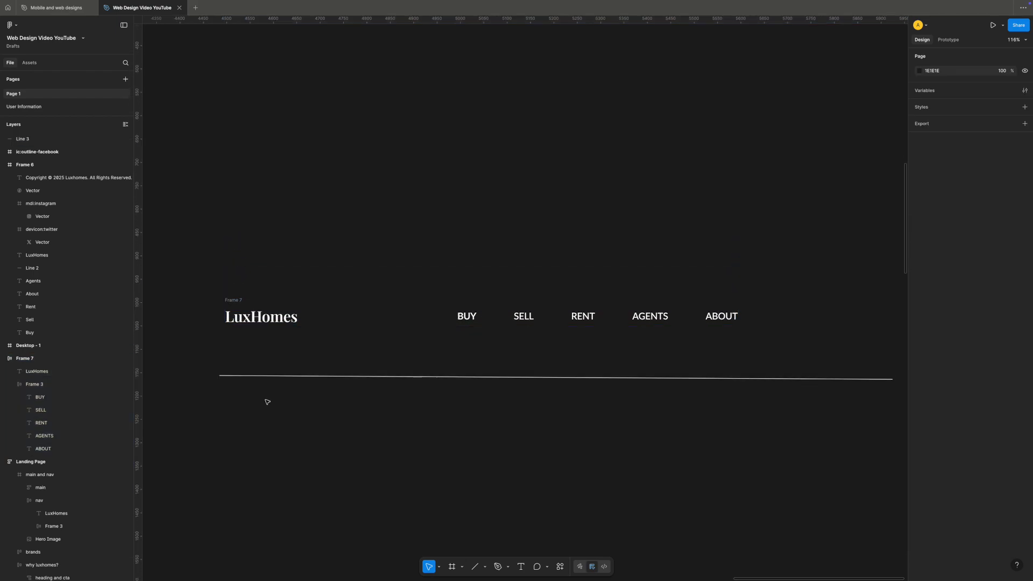
click(296, 375)
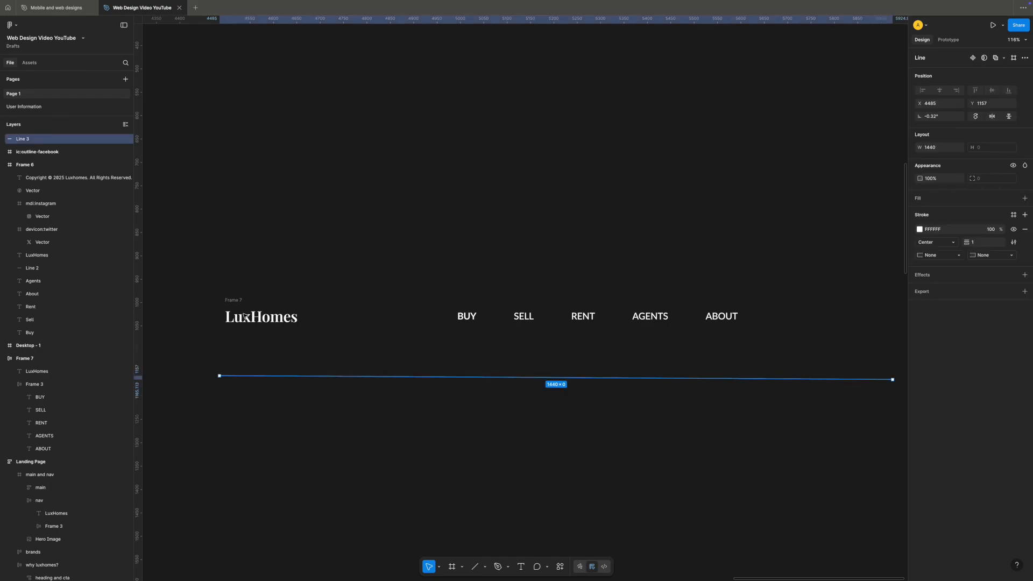
shift+click(233, 300)
key(shift+a)
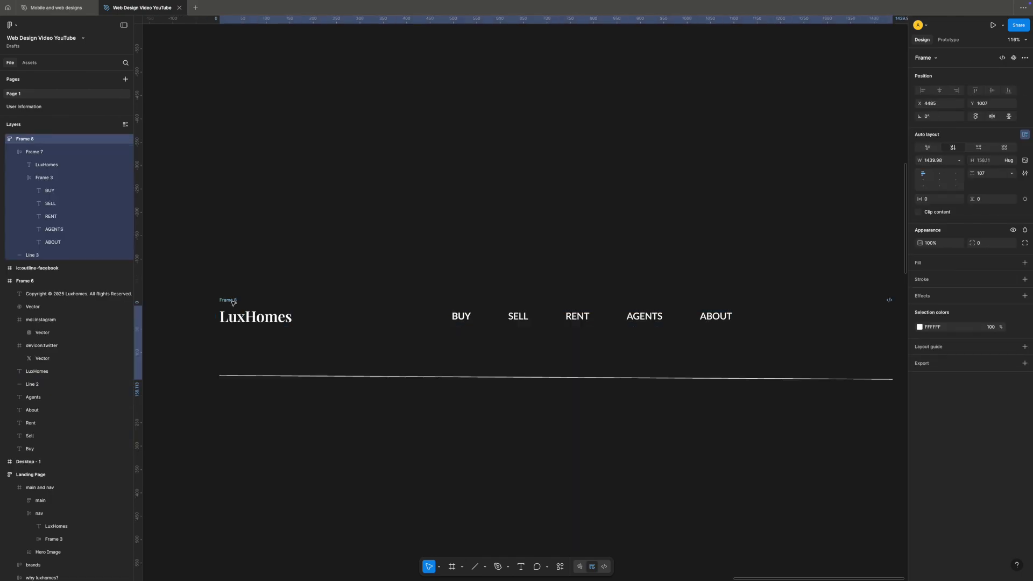
Set the logo and links row's width to Fill container so it spans the line's full length
click(498, 321)
click(958, 160)
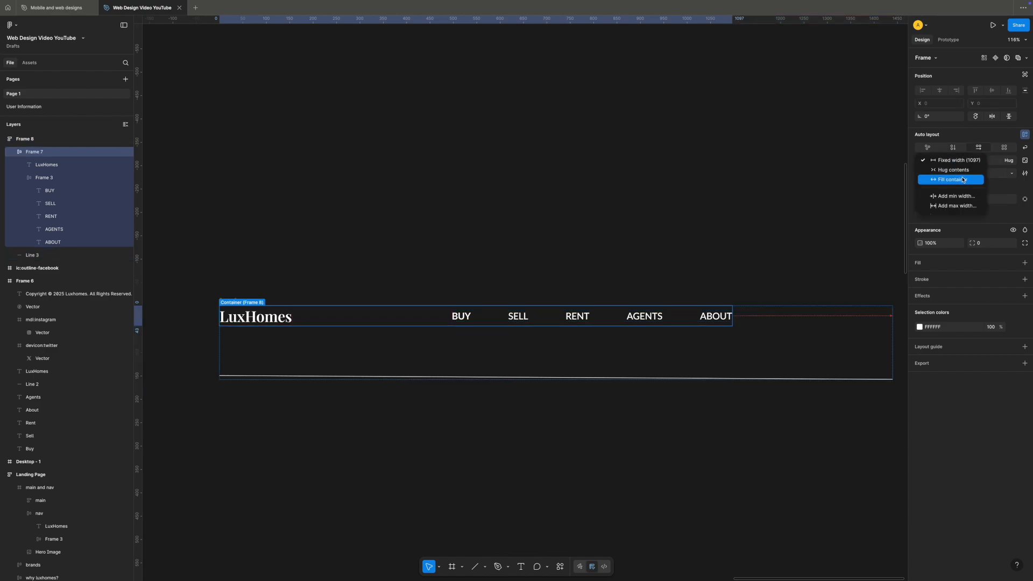
click(960, 176)
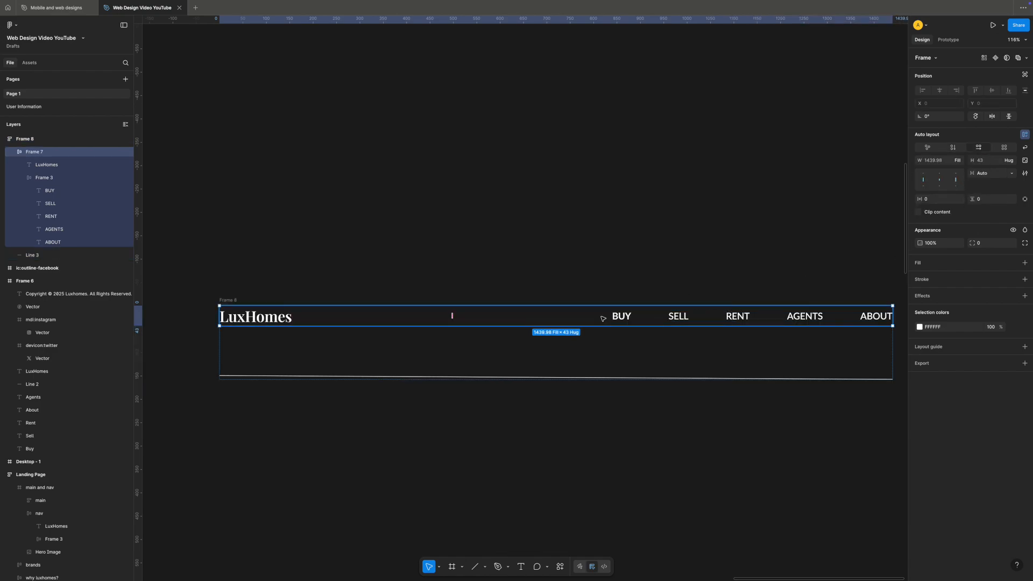
click(279, 379)
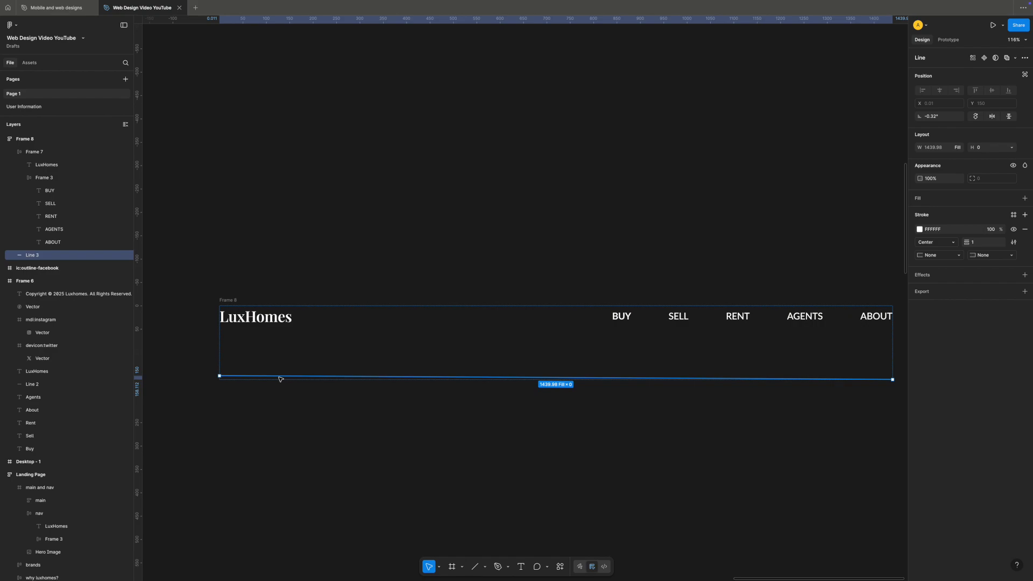
Set the vertical gap between the logo row and the line to 64 in the outer auto layout frame
click(227, 300)
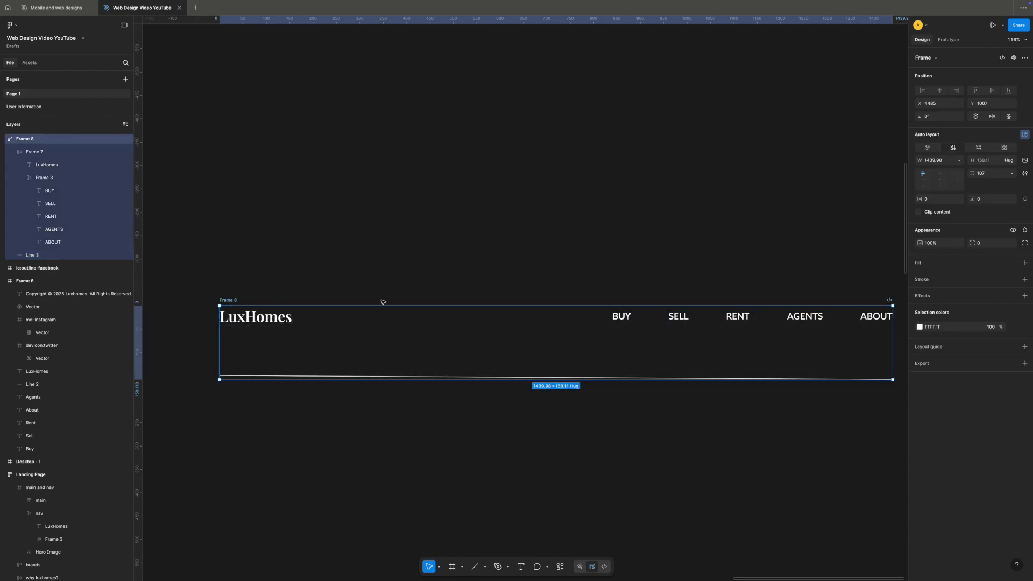
click(1011, 173)
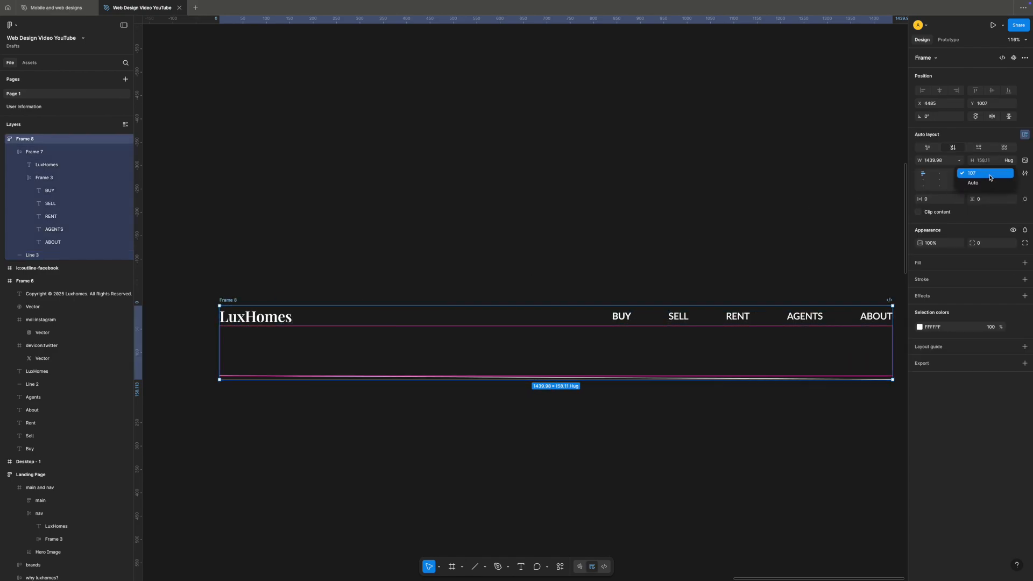
click(992, 176)
click(991, 176)
text(64)
key(Return)
click(606, 216)
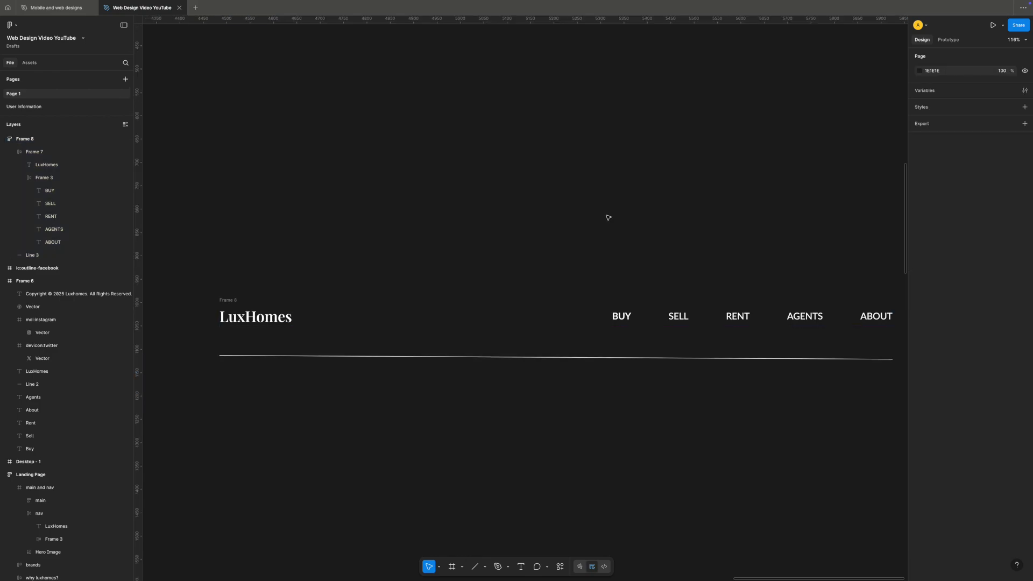
Set the outer footer frame's horizontal padding to 64
click(222, 336)
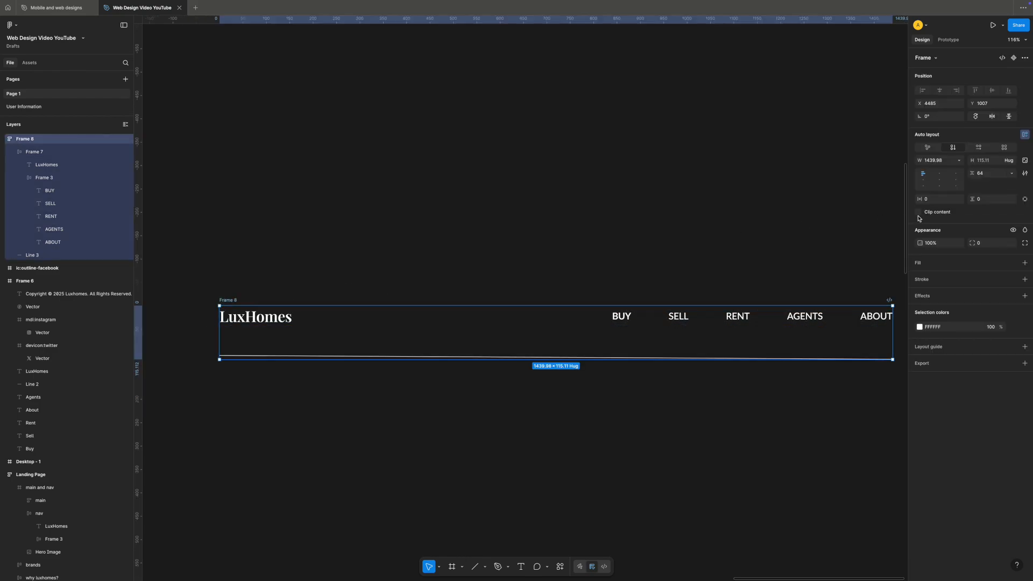
click(943, 203)
text(64)
key(Return)
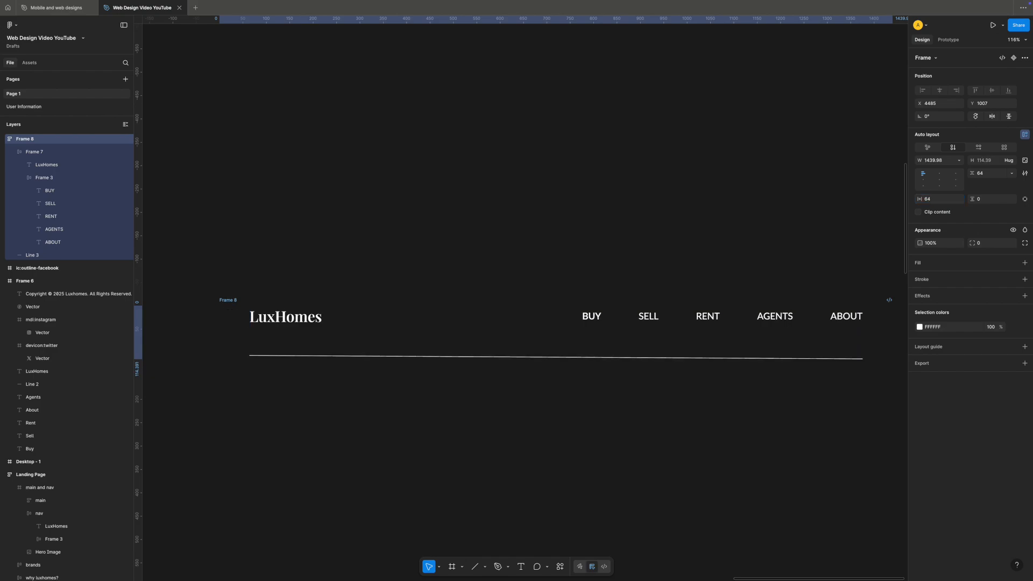
scroll(613, 237, right, 1)
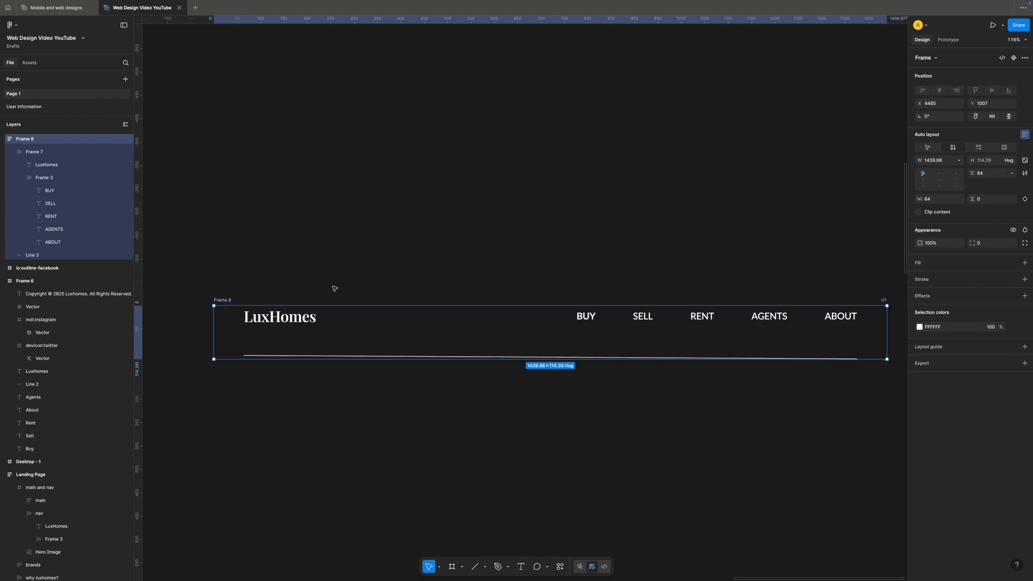
scroll(741, 227, down, 2)
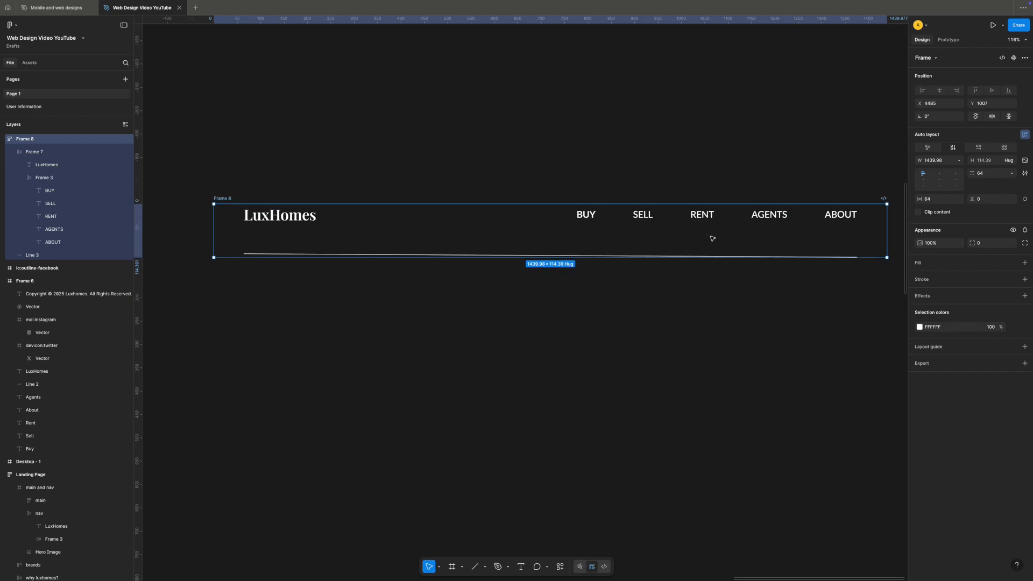
click(520, 304)
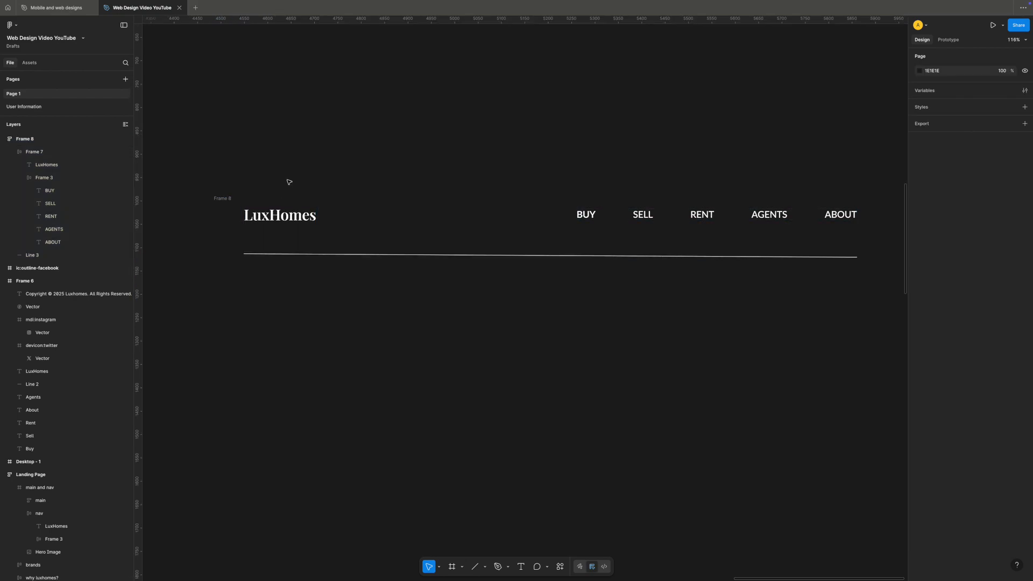
Add a text layer below the divider line reading "© Copyright LuxHomes. All Rights Reserved"
scroll(288, 199, down, 1)
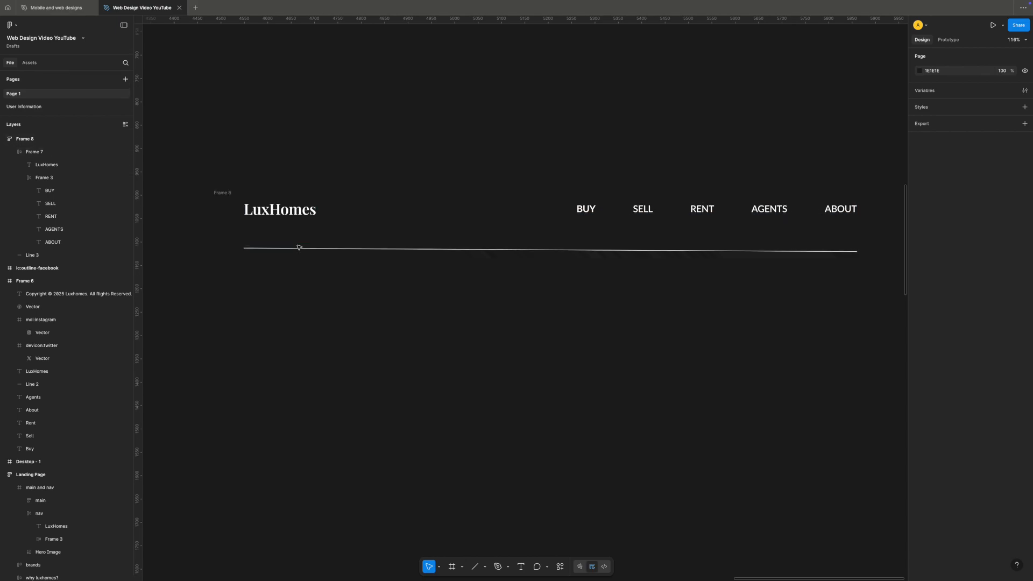
click(262, 203)
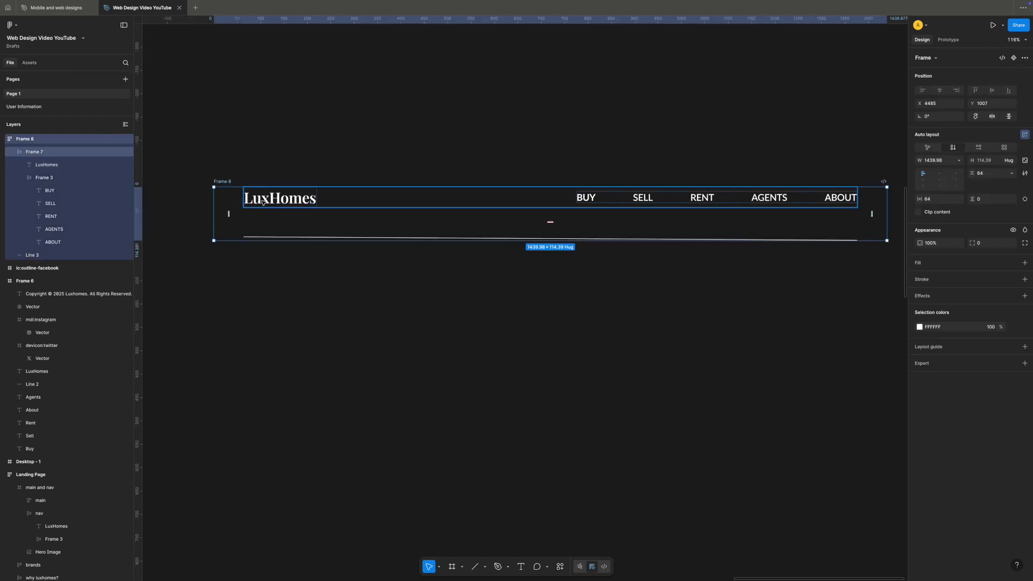
click(357, 293)
key(t)
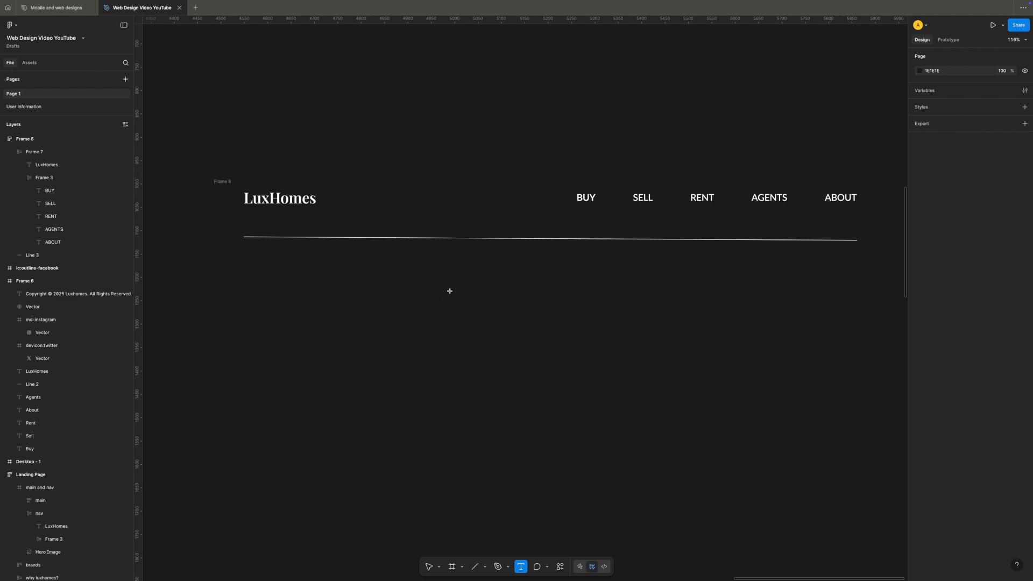
click(295, 272)
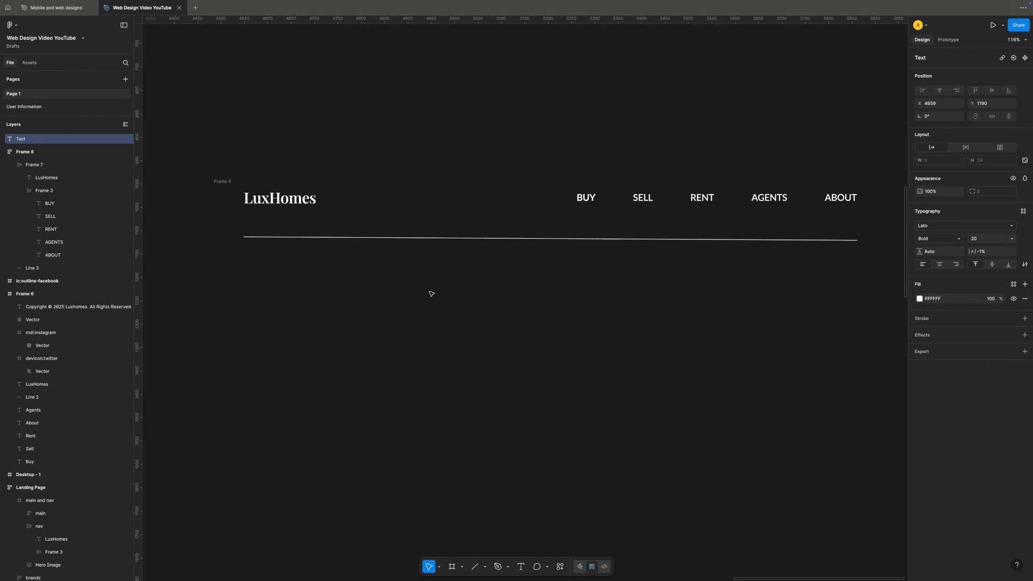
text(<)
key(BackSpace)
text(()
text(c))
text( Copyrig)
text(ht)
key(Caps_Lock)
key(Caps_Lock)
text(Lux)
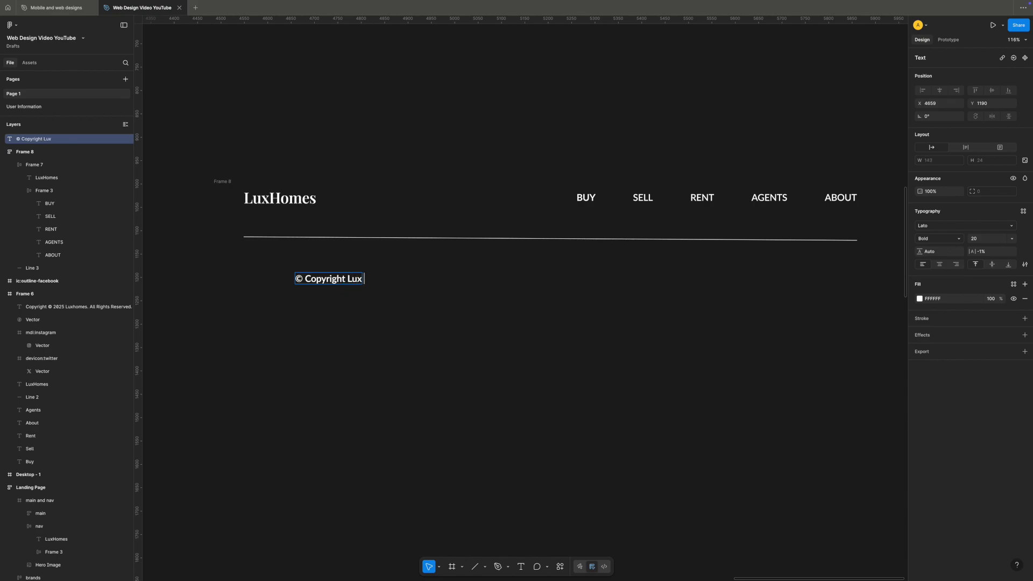
text(Homes)
text(. a)
text(ll Righ)
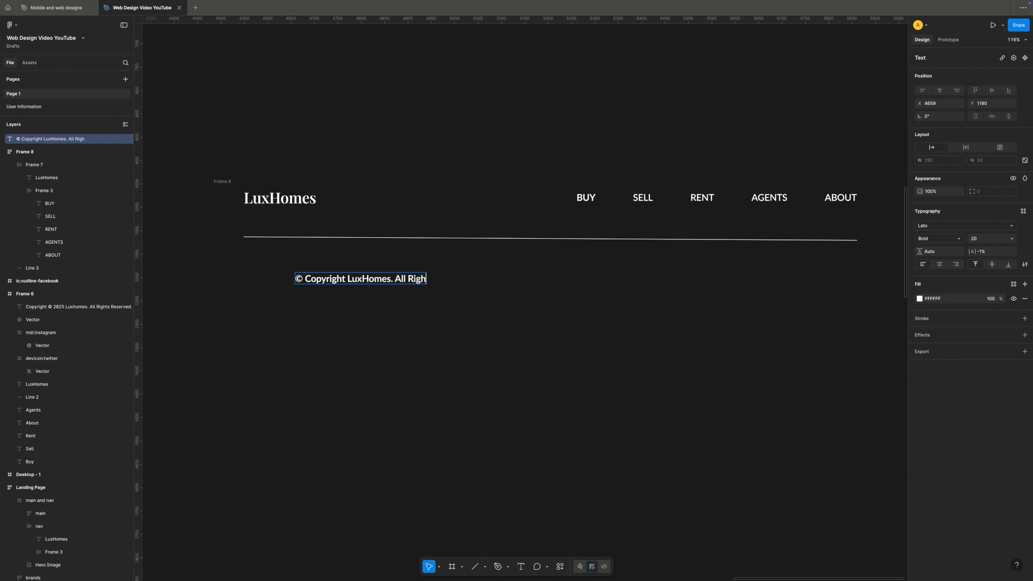
text(ts Reserved)
click(534, 322)
click(534, 321)
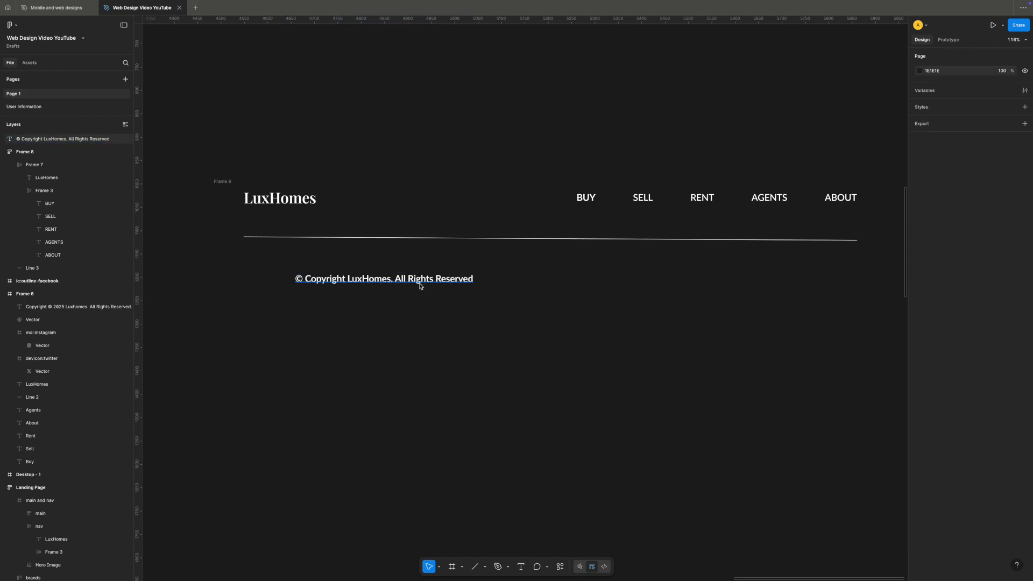
Shift the copyright text slightly toward the line's starting end and add a period after "Reserved"
drag(418, 283, 394, 281)
double_click(422, 281)
click(431, 277)
key(Escape)
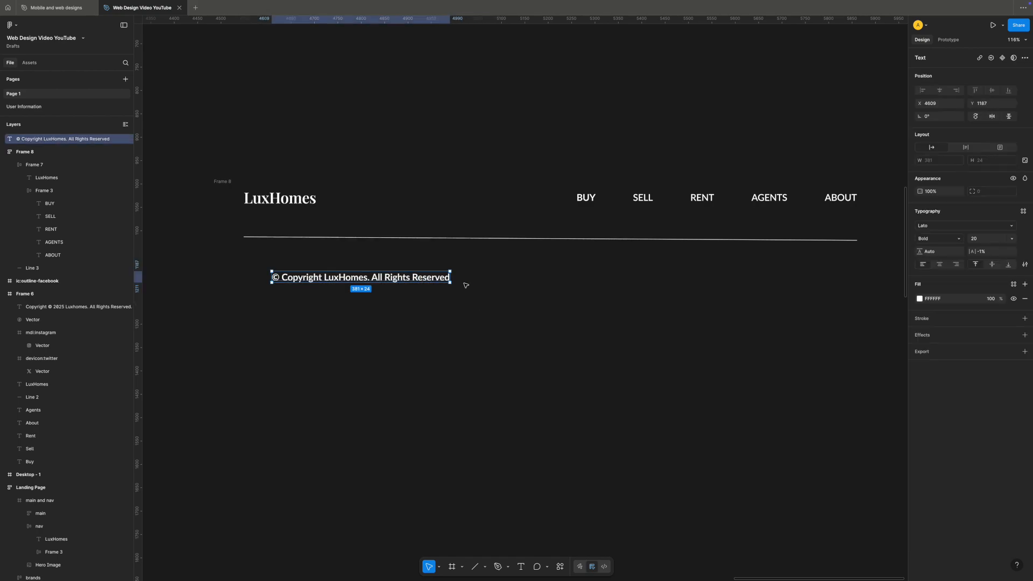
double_click(449, 277)
click(448, 277)
text(.)
key(Escape)
Set the copyright text's font weight to Regular and its size to 16
click(960, 242)
click(950, 220)
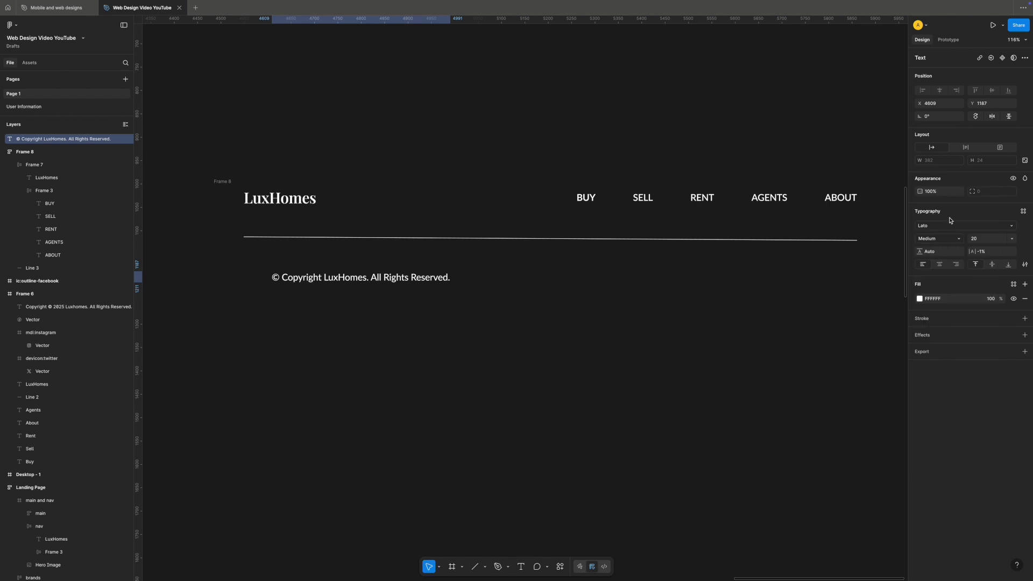
click(953, 243)
click(949, 228)
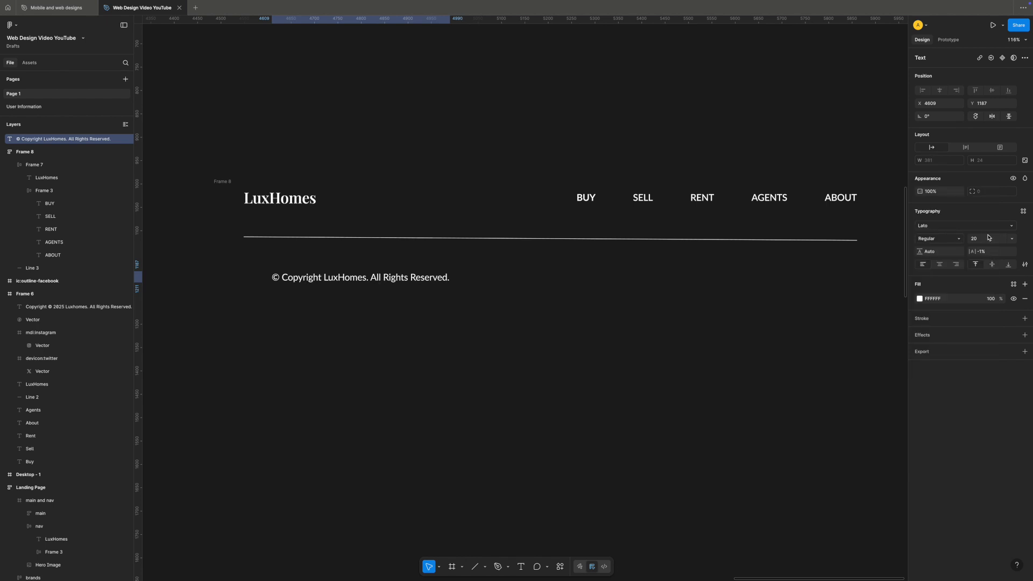
click(1011, 239)
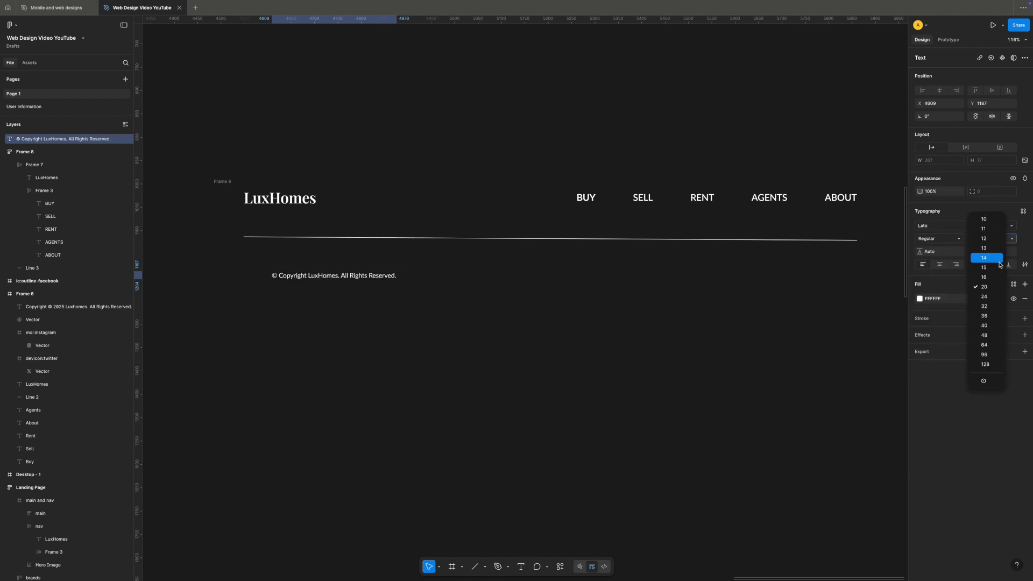
click(990, 277)
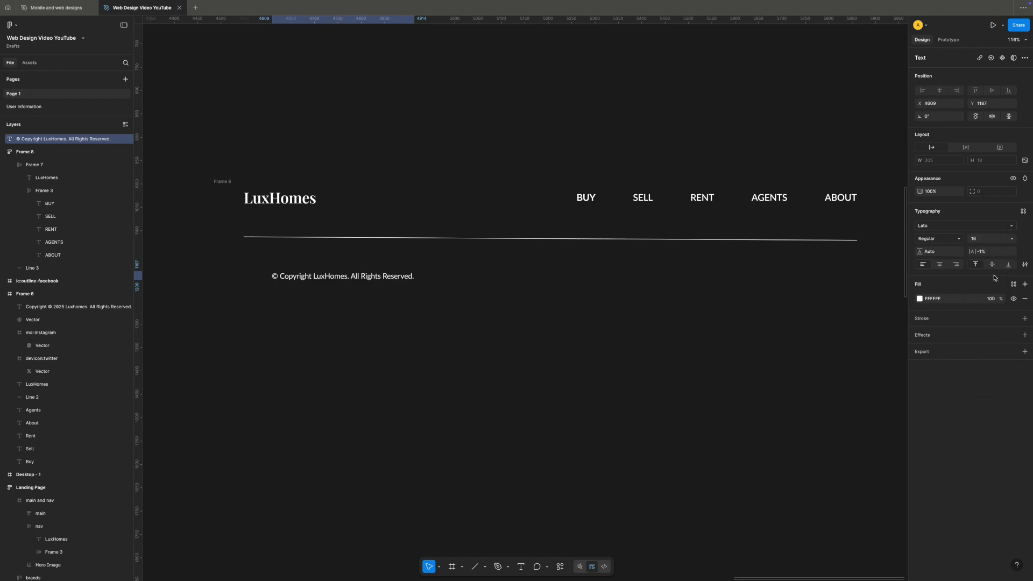
click(529, 282)
Move the copyright text further below the divider line, near the line's starting end
drag(339, 282, 316, 310)
click(429, 322)
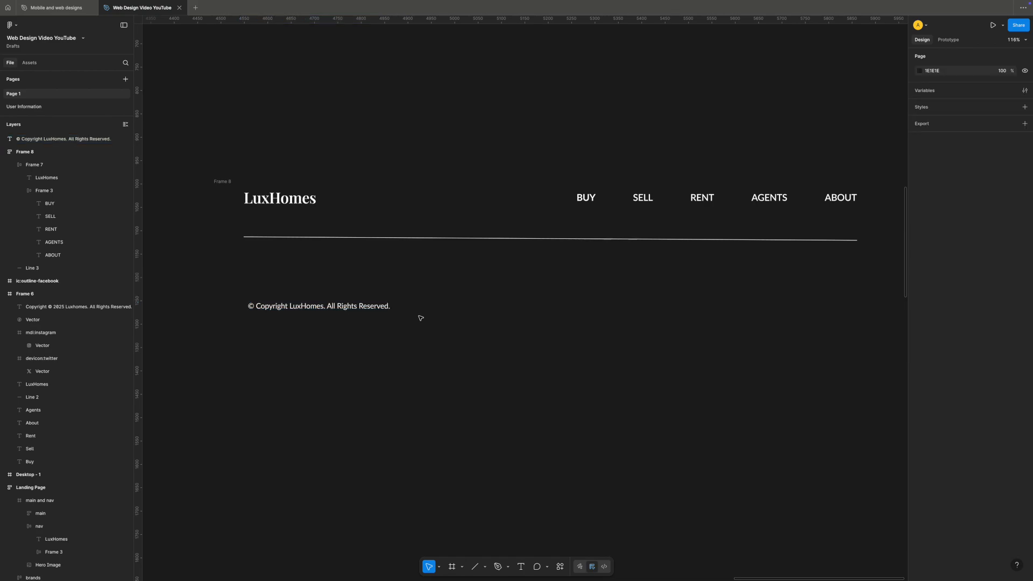
drag(384, 315, 377, 301)
Import the mdi:instagram icon as a frame with the Iconify plugin
right_click(634, 287)
click(635, 292)
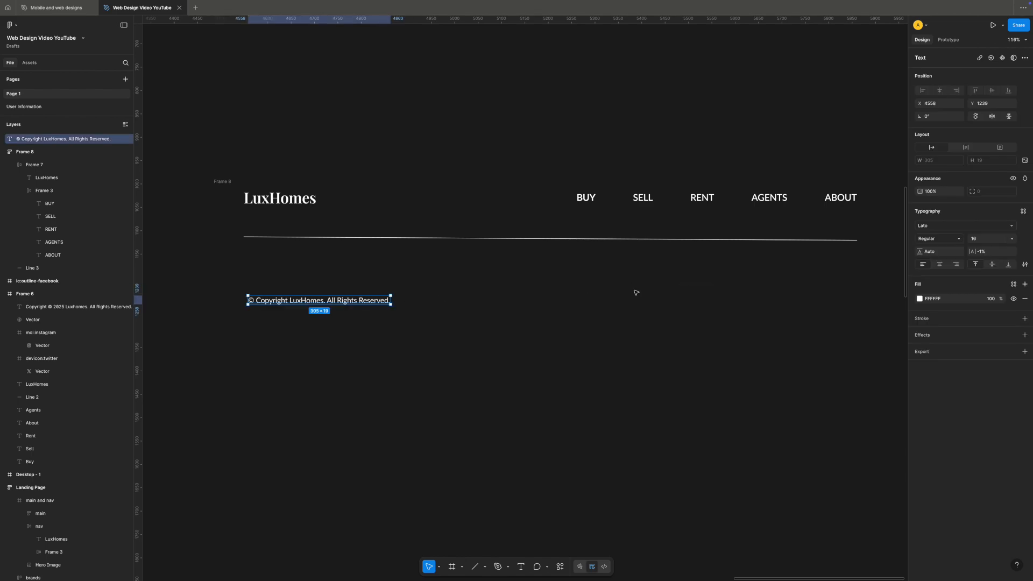
click(636, 293)
right_click(636, 292)
mouse_move(669, 364)
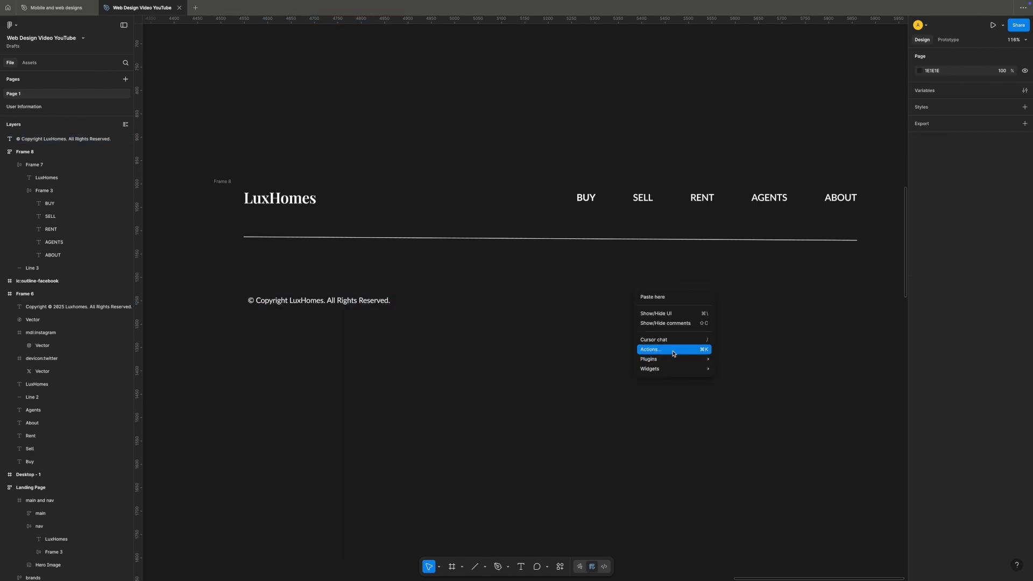
click(730, 368)
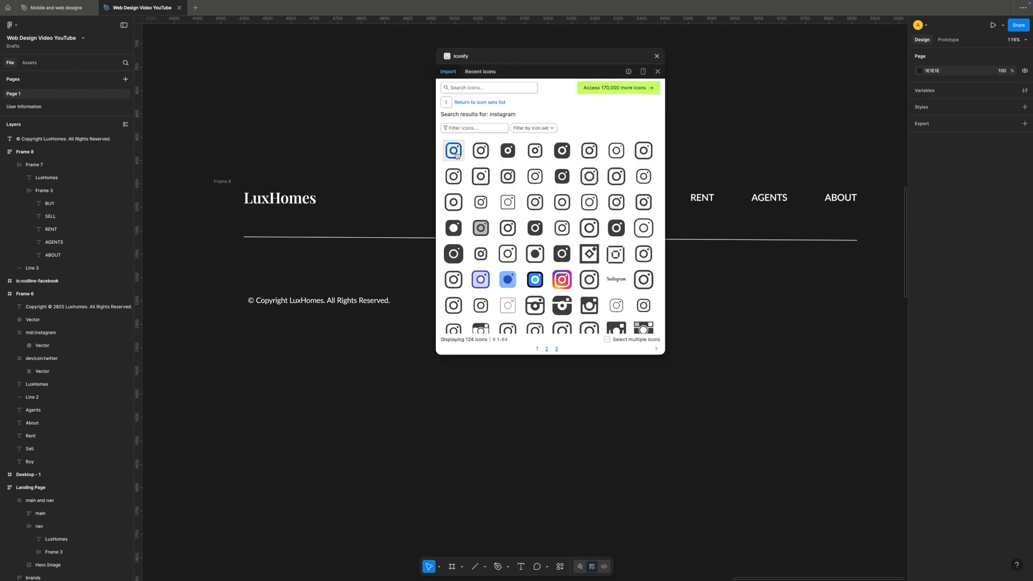
click(454, 151)
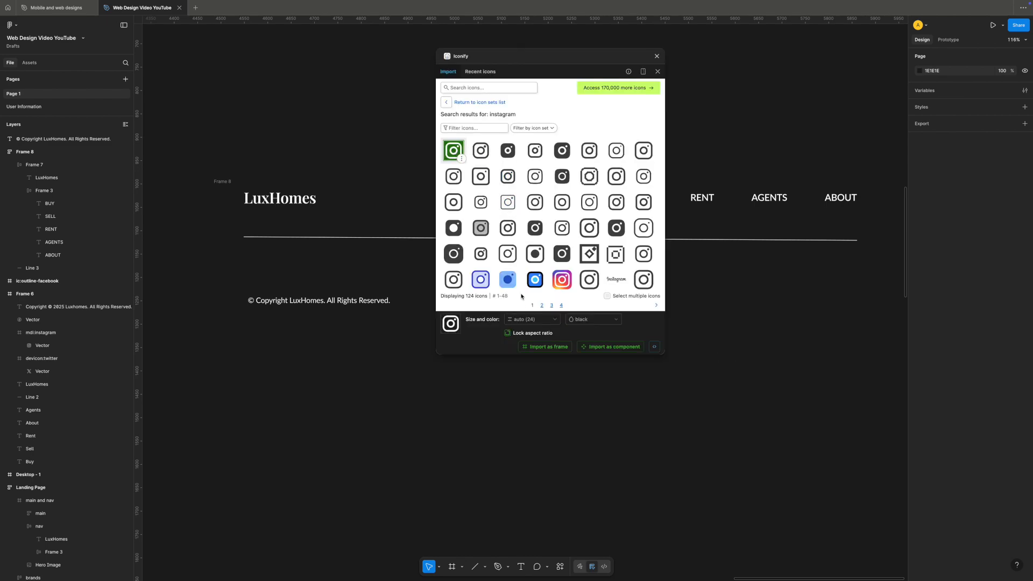
click(534, 347)
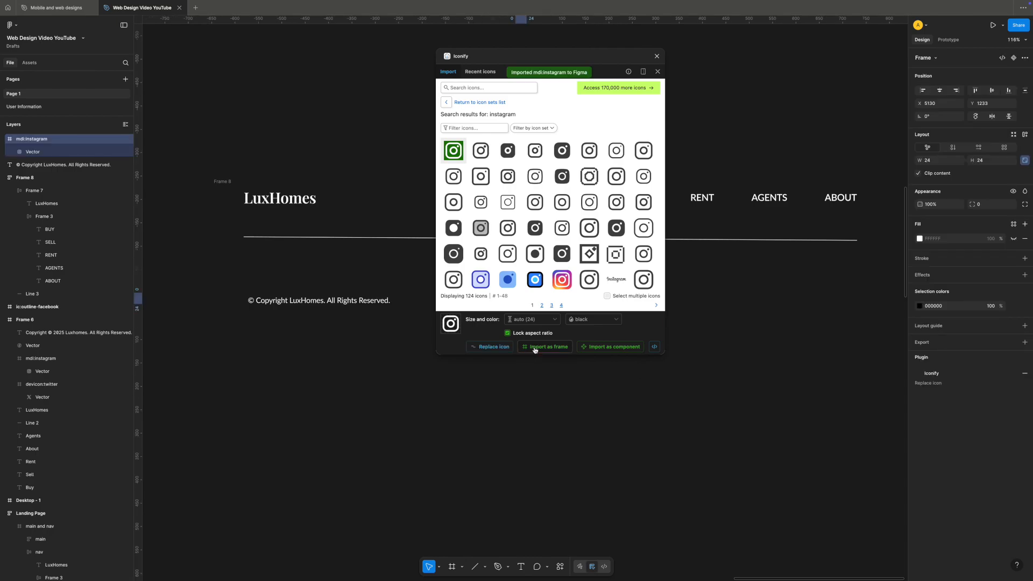
click(747, 334)
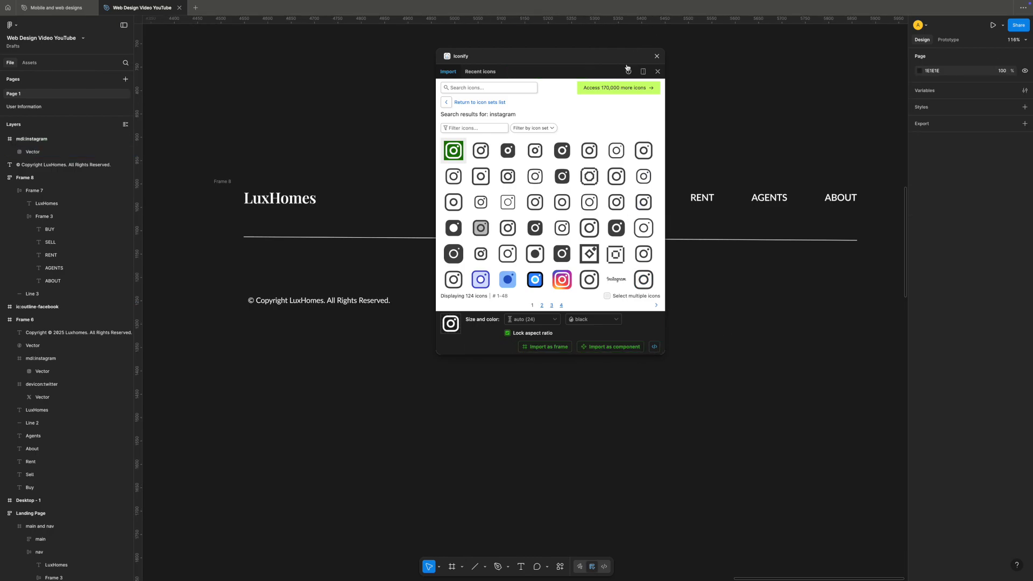
click(656, 56)
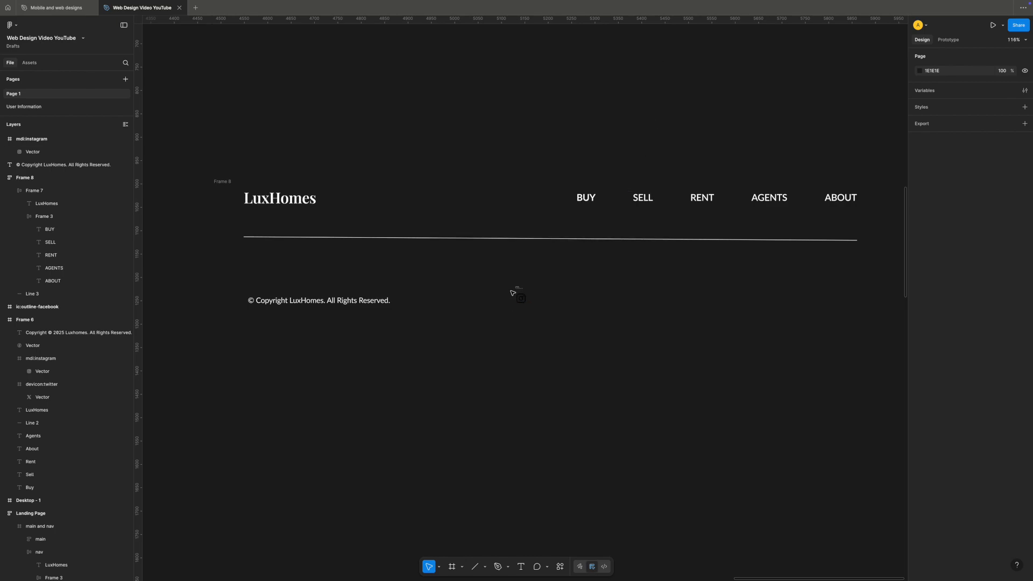
Place the Instagram icon below the navigation links, duplicate it beside itself and replace the copy with Iconify's prime:twitter X icon
drag(517, 291, 652, 289)
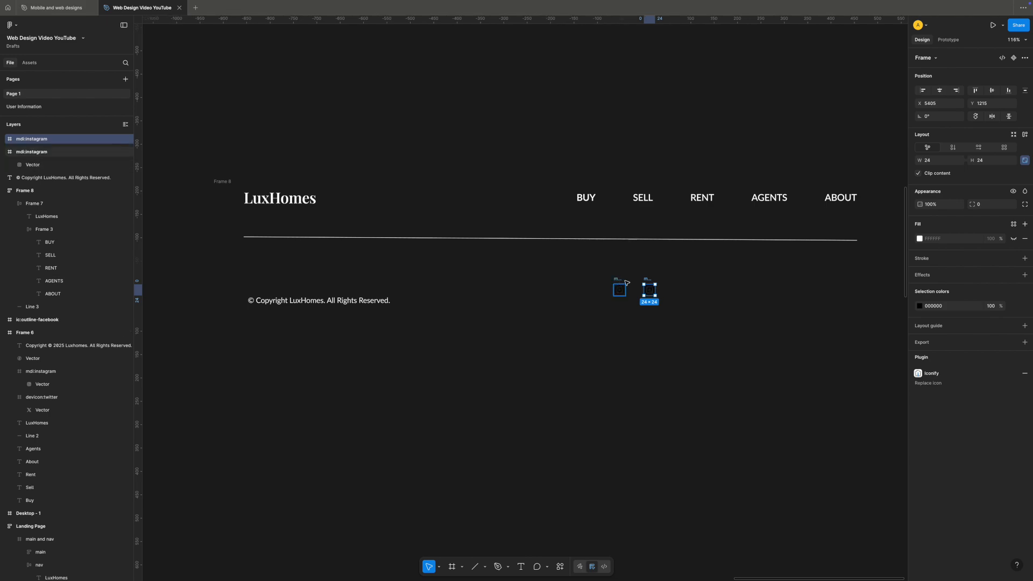
click(927, 378)
click(473, 87)
text(twitter)
key(Return)
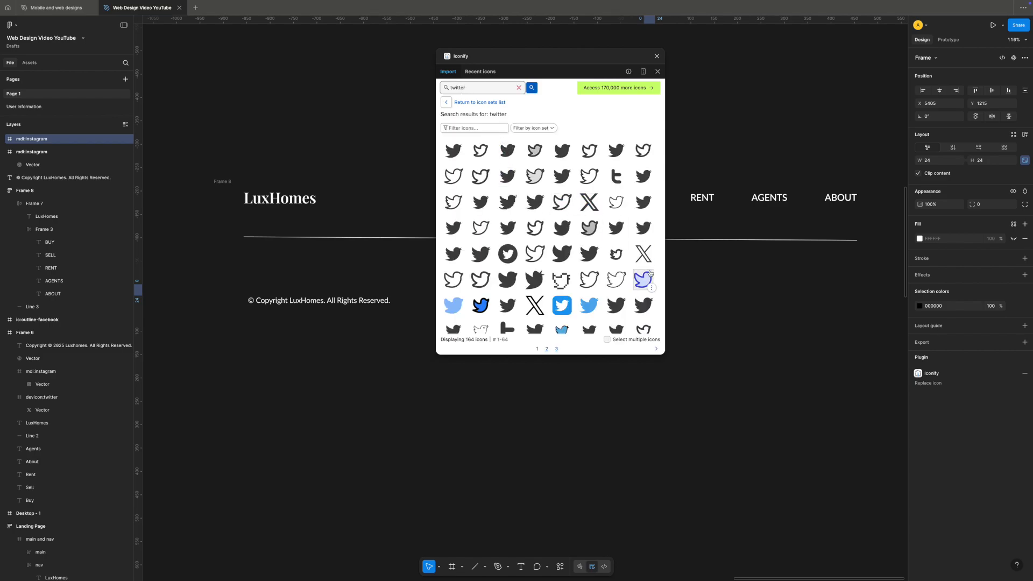
drag(563, 71, 417, 69)
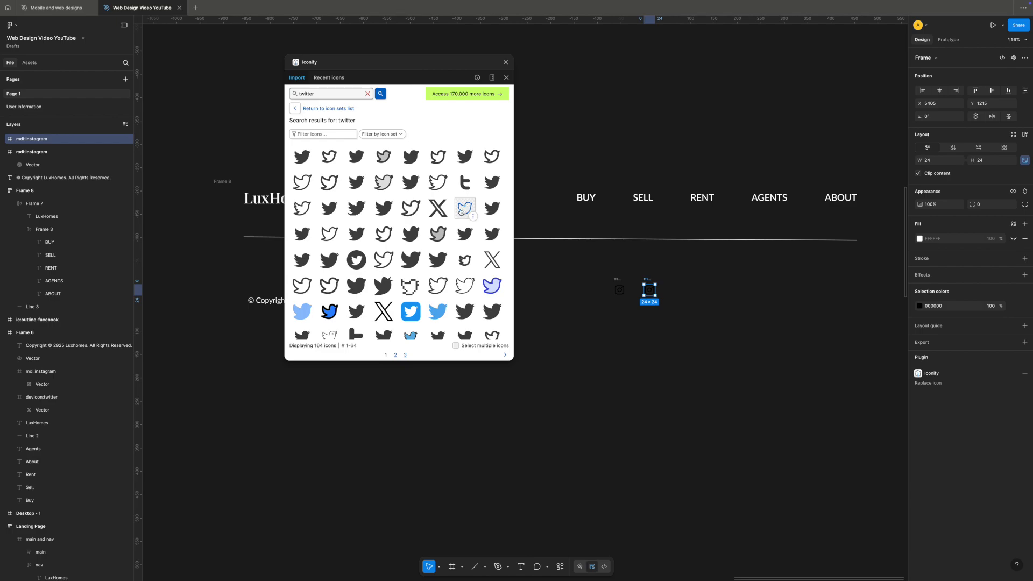
scroll(461, 212, down, 1)
click(437, 188)
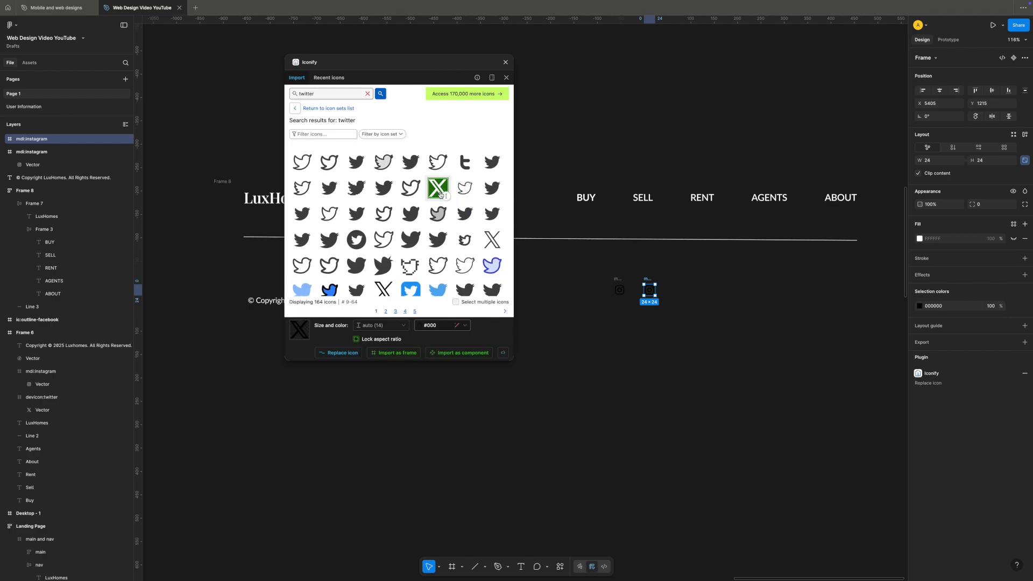
click(340, 353)
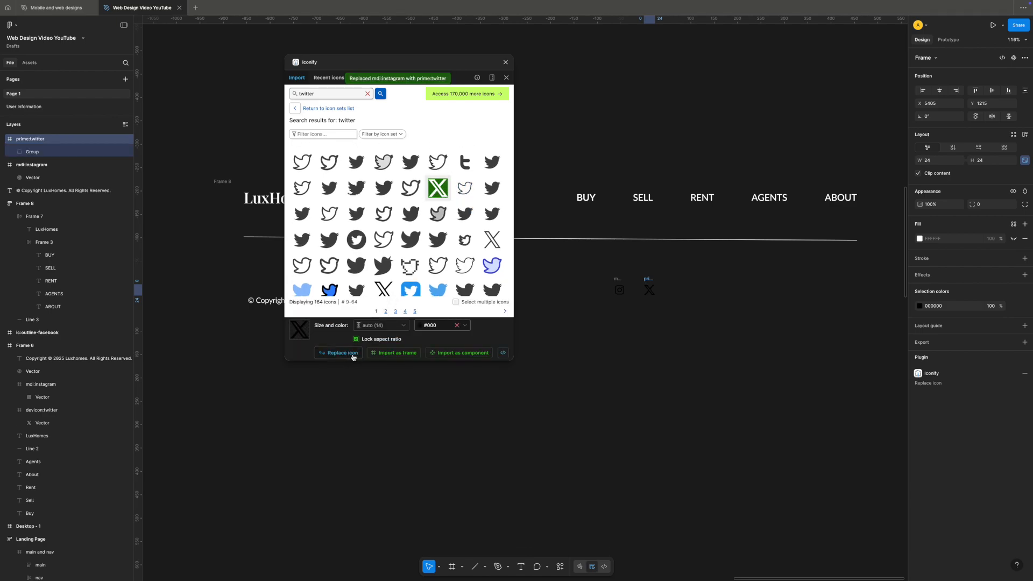
click(505, 62)
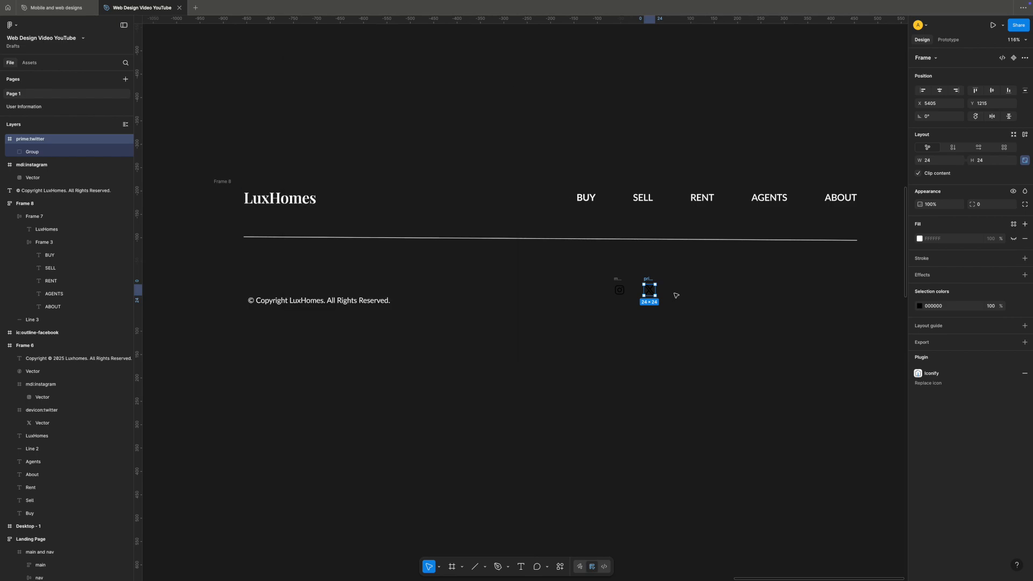
Duplicate the X icon beside itself and replace the copy with Iconify's ic:baseline-facebook icon
click(680, 290)
click(649, 279)
key(ctrl+d)
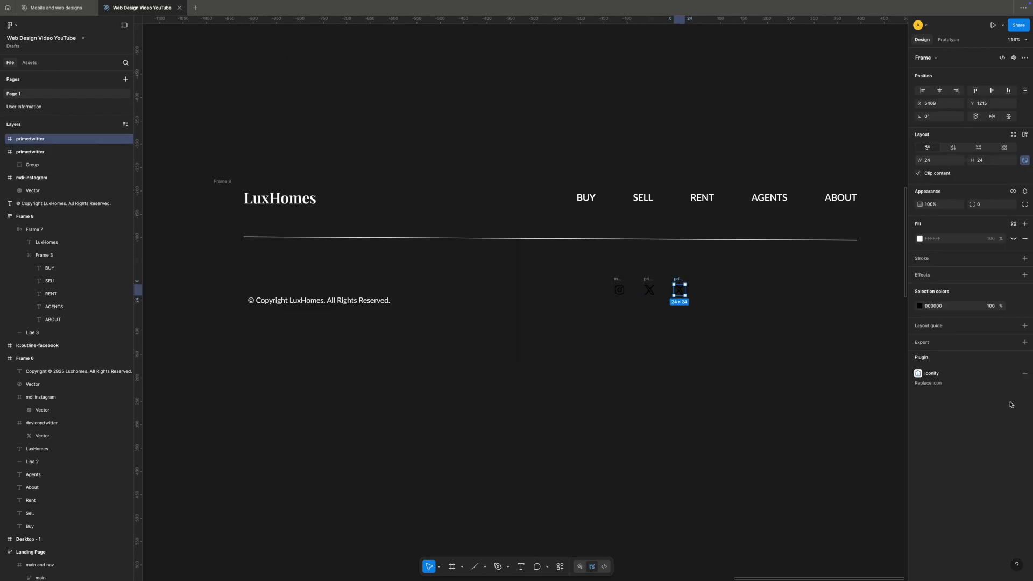
click(925, 375)
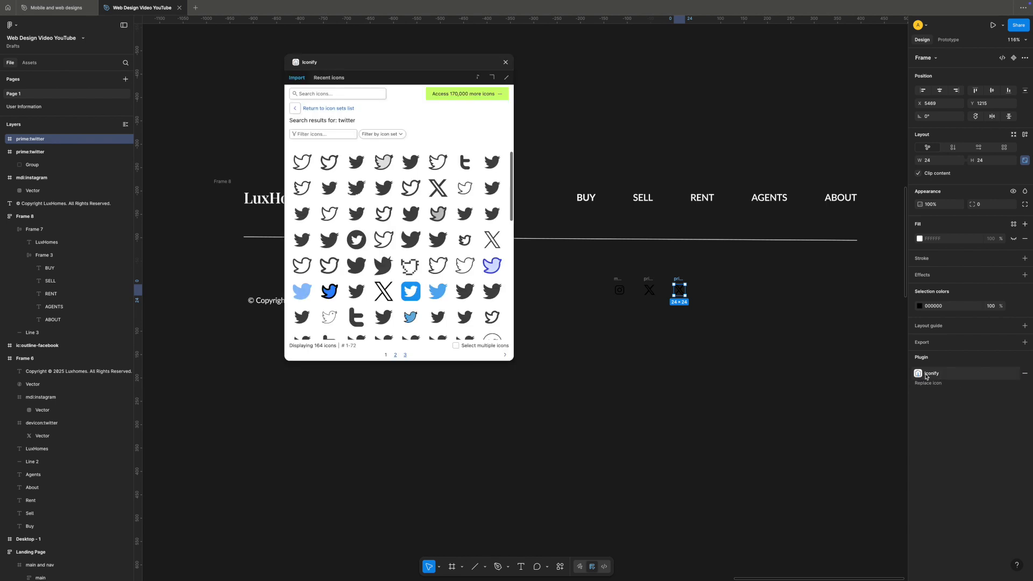
click(295, 108)
click(309, 95)
text(facebook)
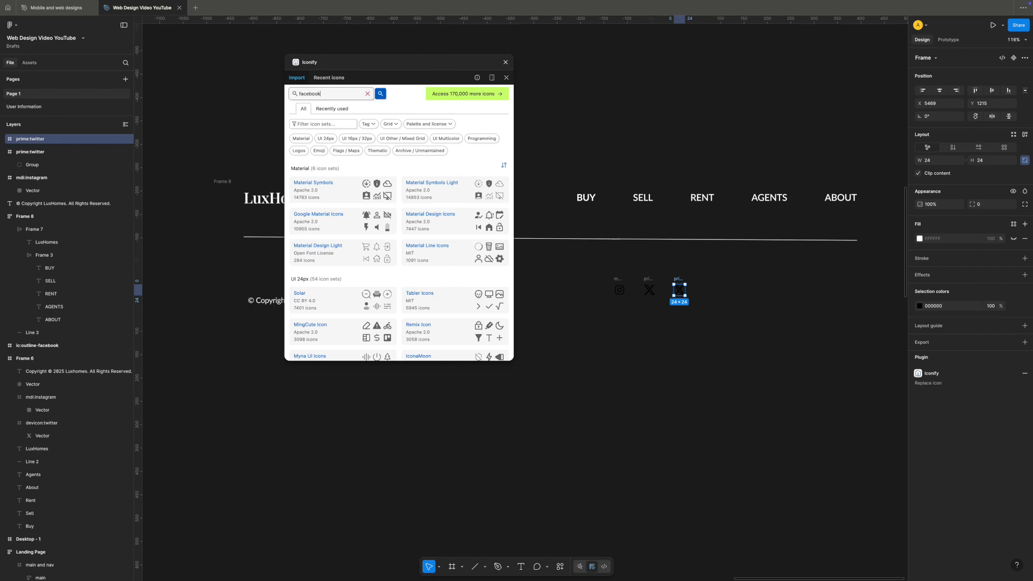
key(Return)
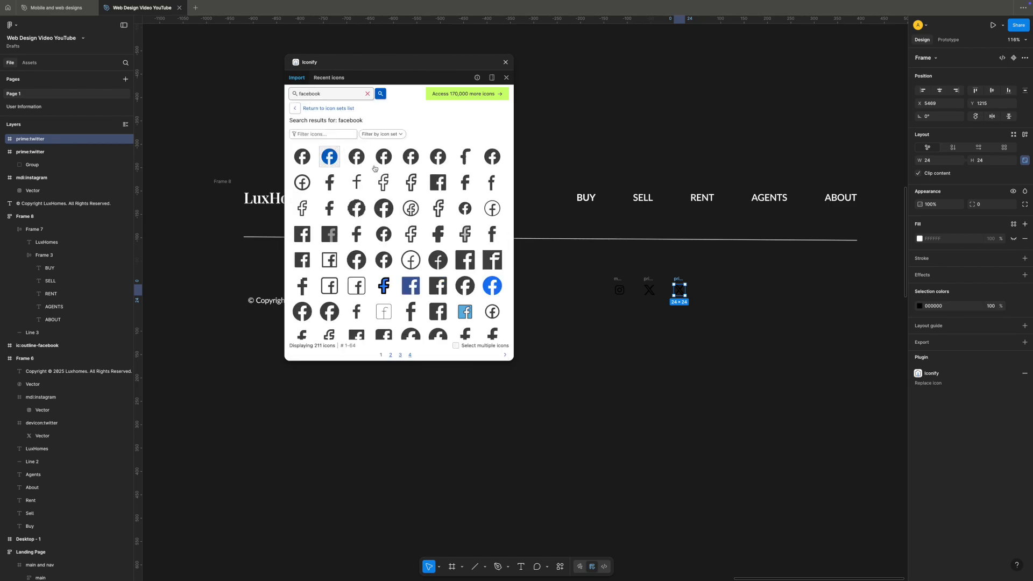
click(303, 157)
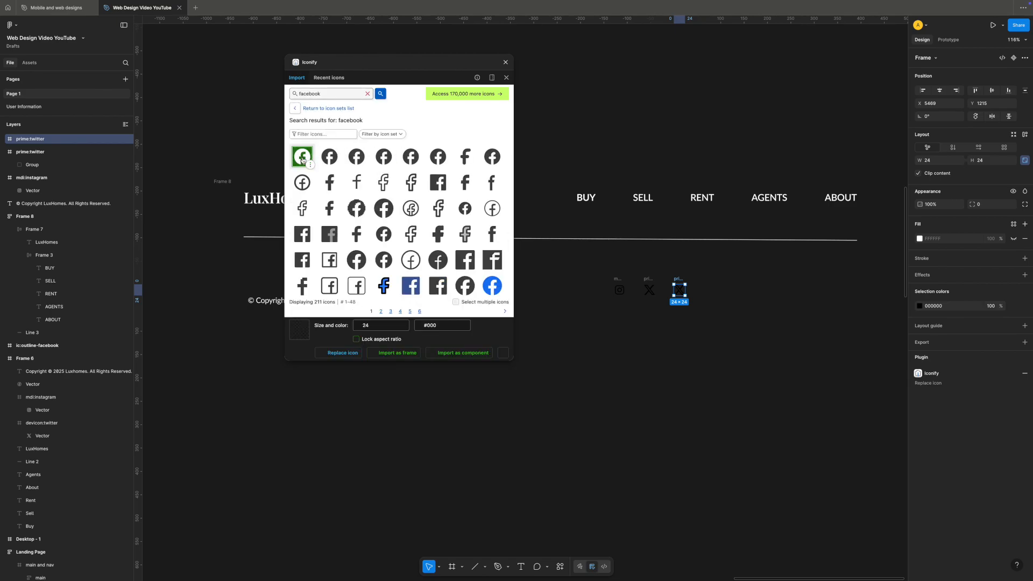
click(339, 352)
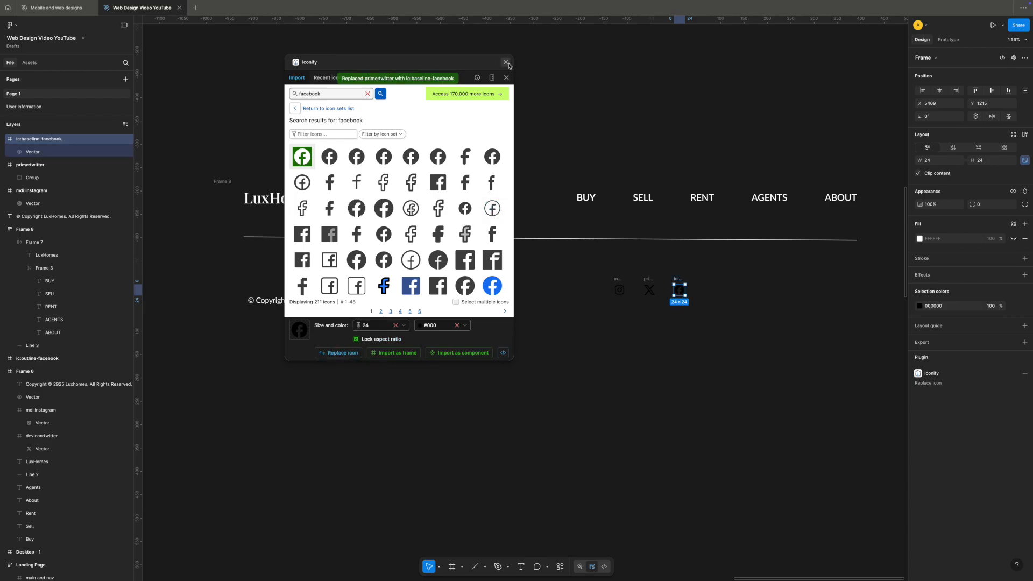
click(505, 62)
Change the color of the Instagram, X and Facebook icons to white (FFF)
drag(584, 260, 772, 313)
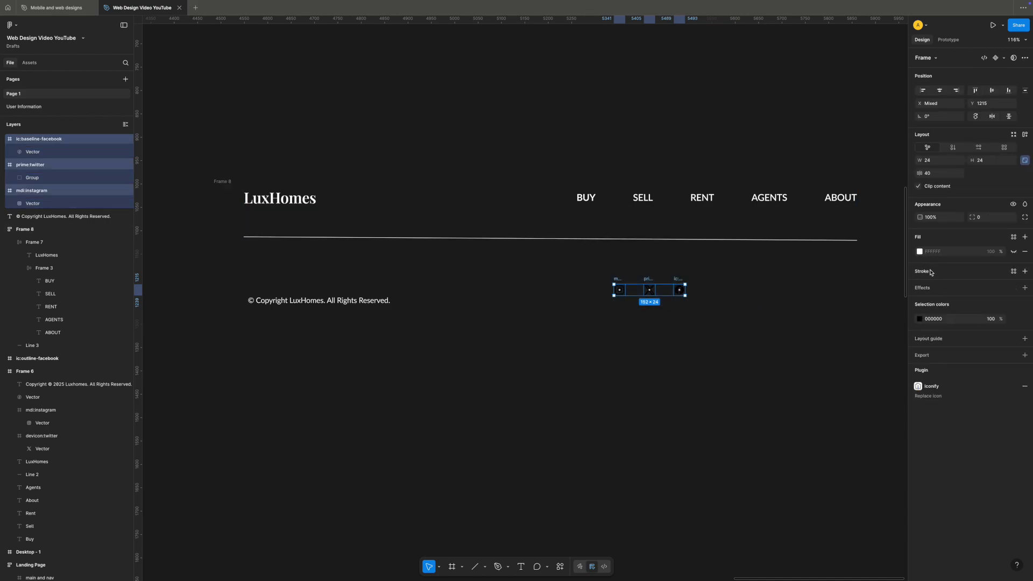
click(939, 320)
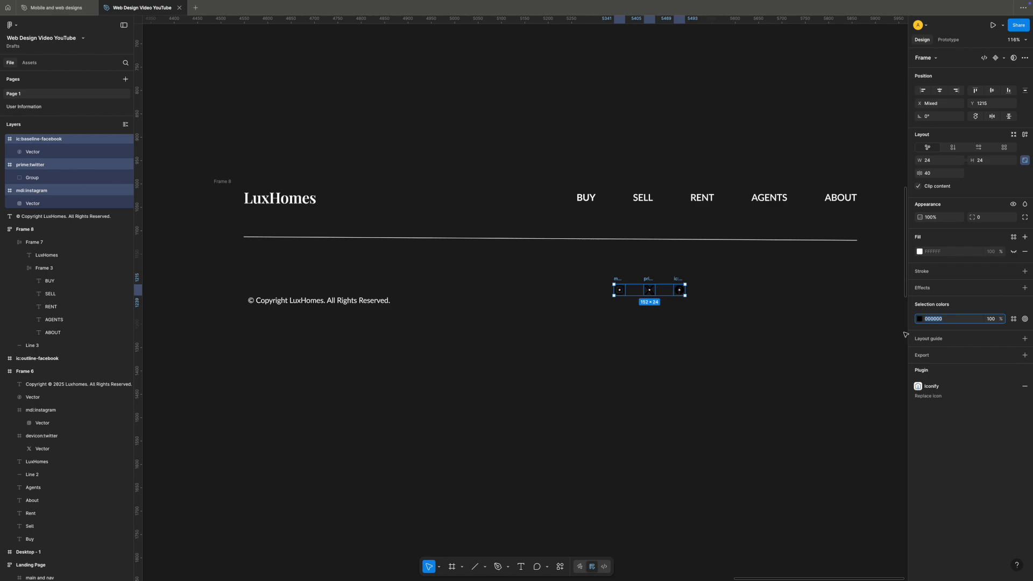
text(fff)
key(Return)
click(811, 360)
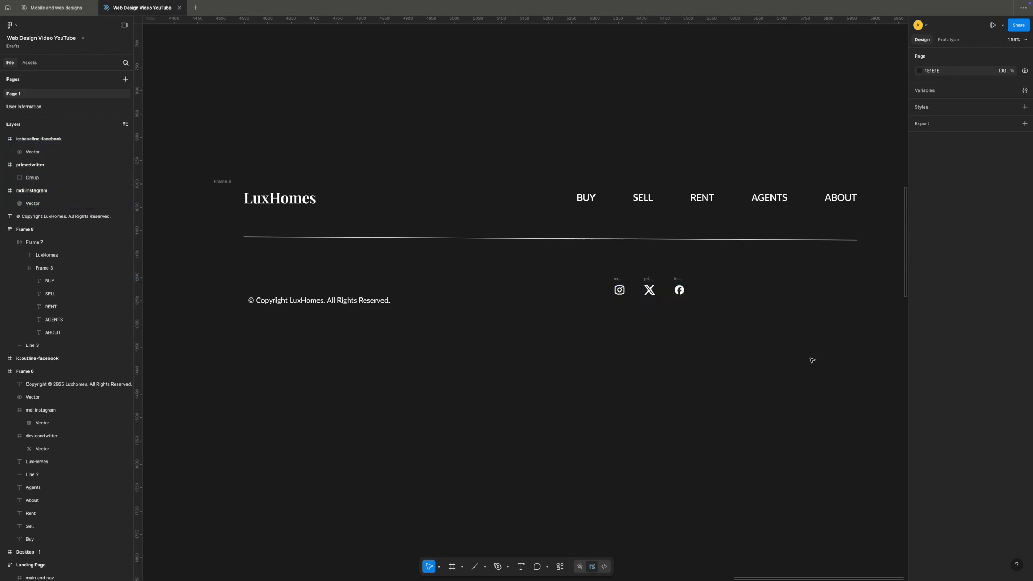
click(578, 192)
double_click(579, 195)
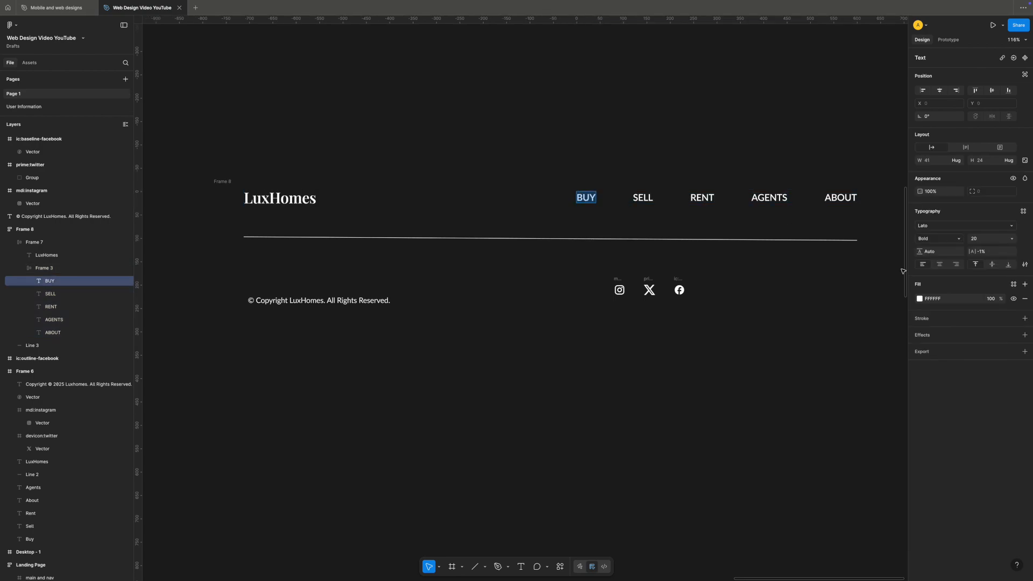
click(710, 287)
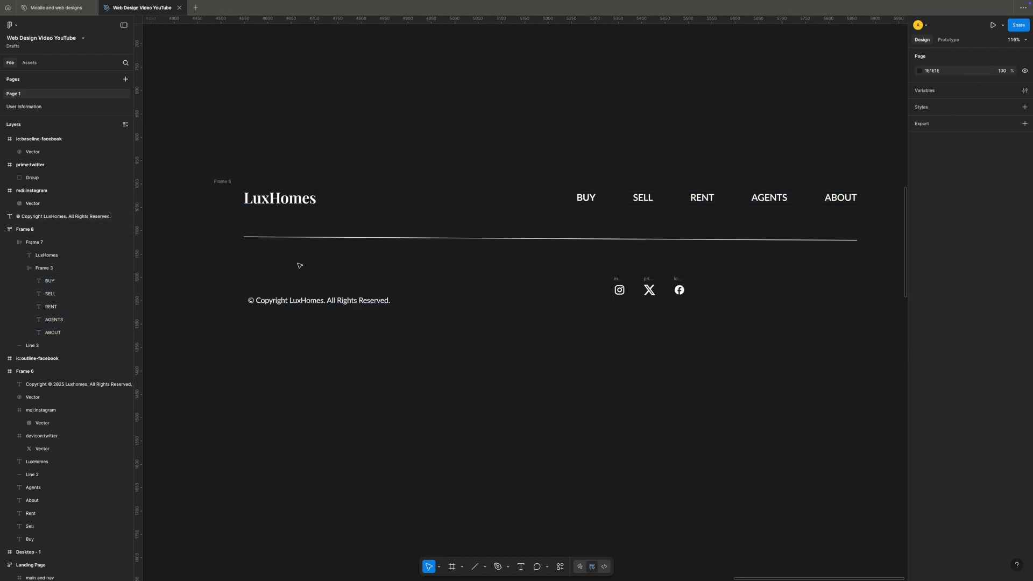
click(340, 300)
click(636, 272)
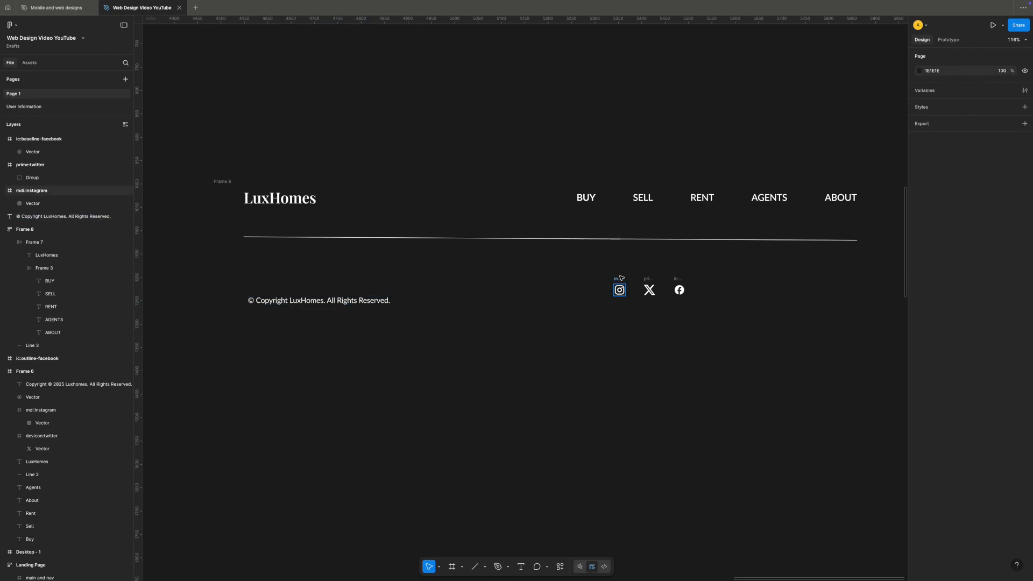
Wrap the Instagram, X and Facebook icons in a horizontal auto layout frame with a gap of 16
click(619, 289)
shift+click(649, 290)
shift+click(677, 280)
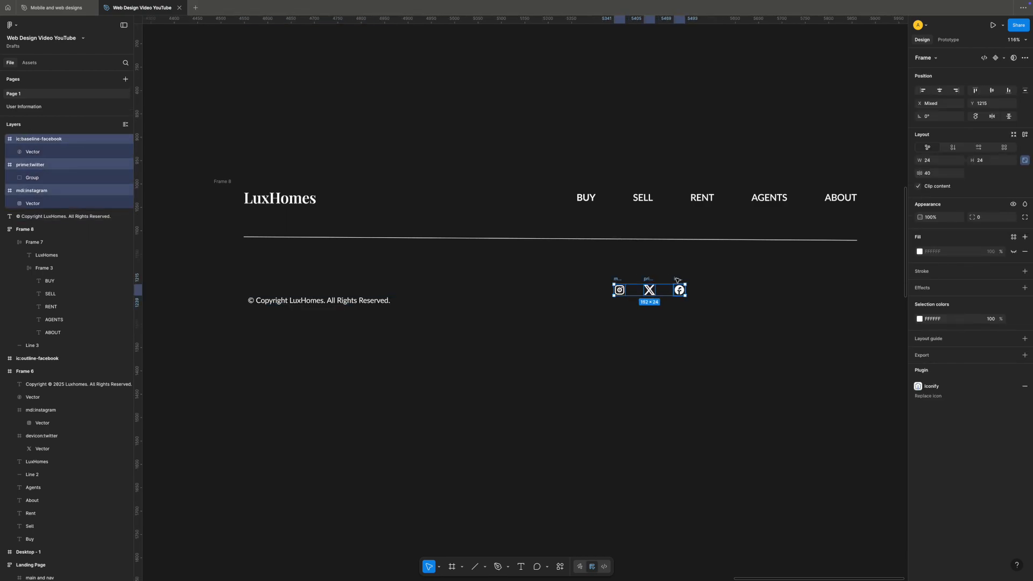
key(shift+a)
click(997, 173)
text(16)
key(Return)
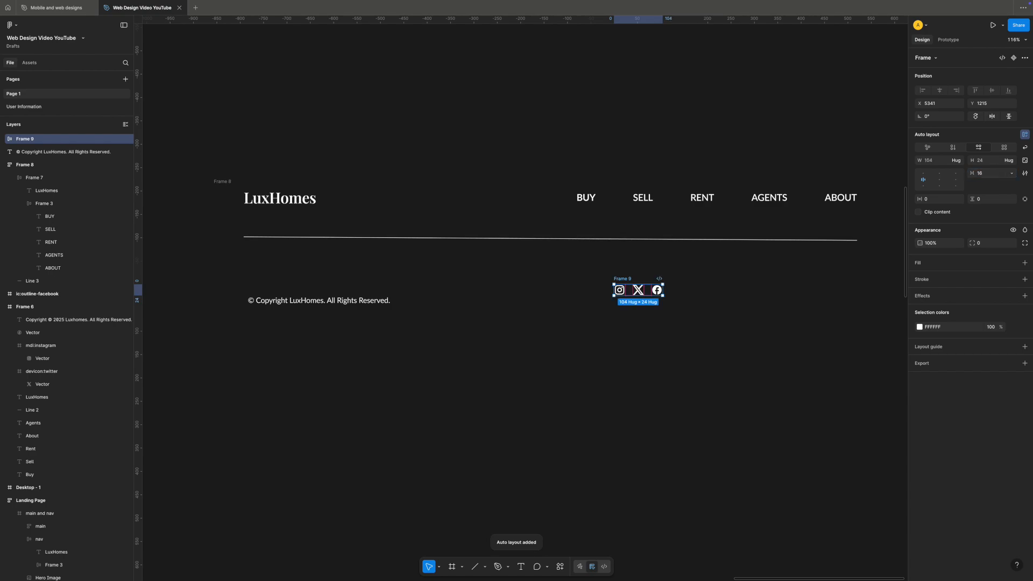
Set the gap between the icons in the social media icon row to 24
click(789, 290)
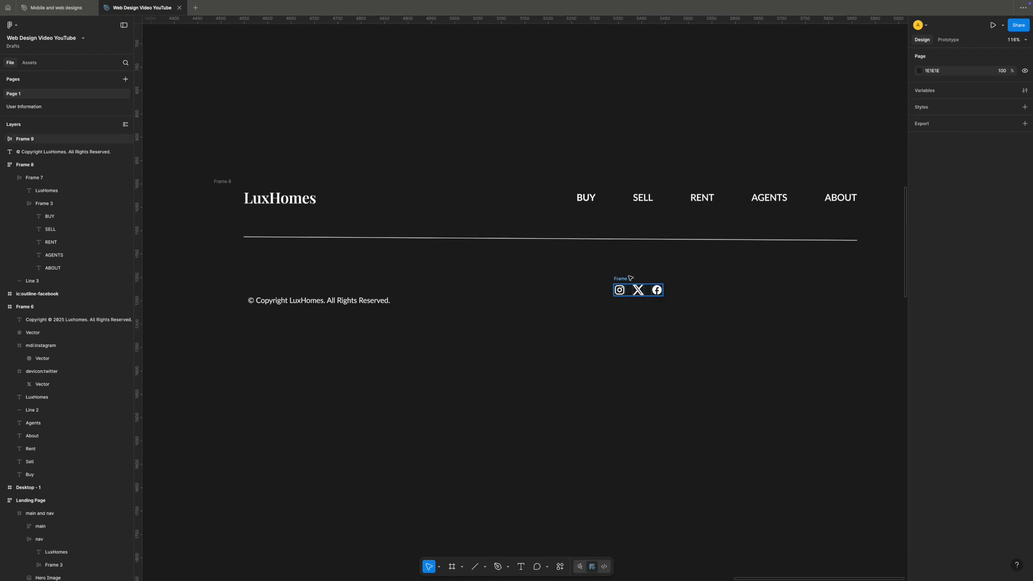
click(640, 290)
click(986, 172)
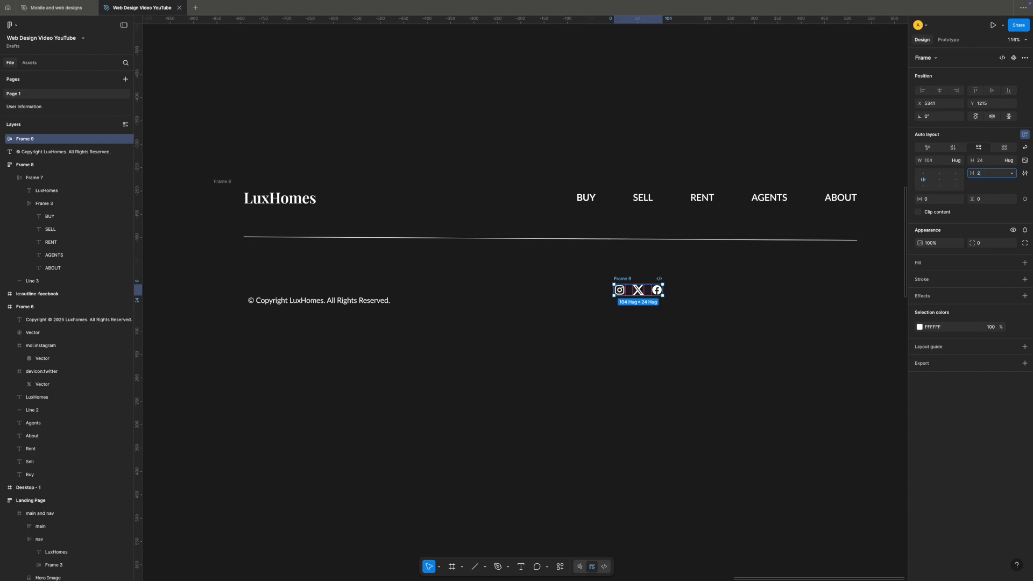
text(24)
key(Return)
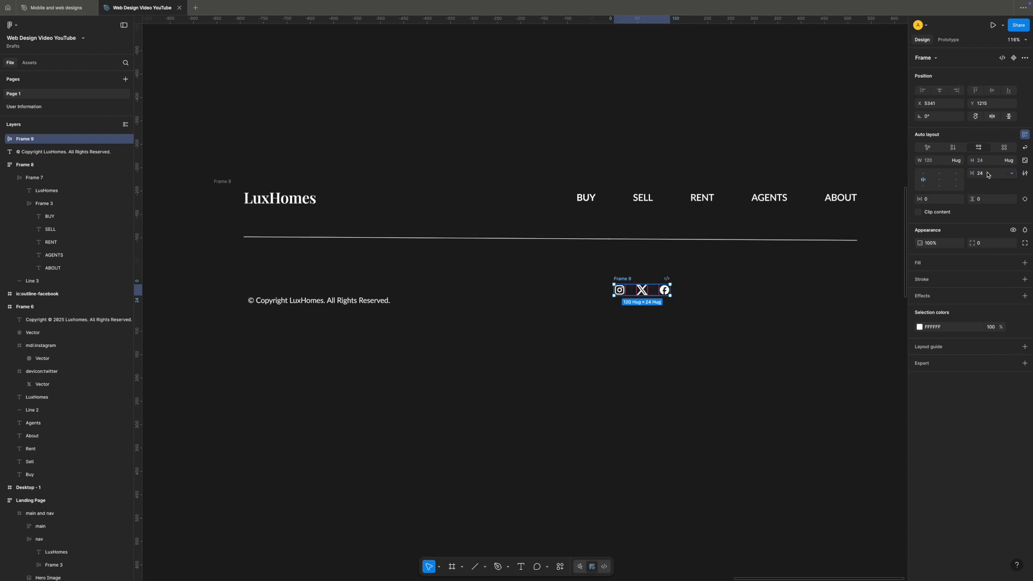
click(878, 224)
click(824, 268)
Move the social icon row further right and combine it with the copyright text in one horizontal auto layout frame
drag(632, 281, 744, 280)
shift+click(322, 302)
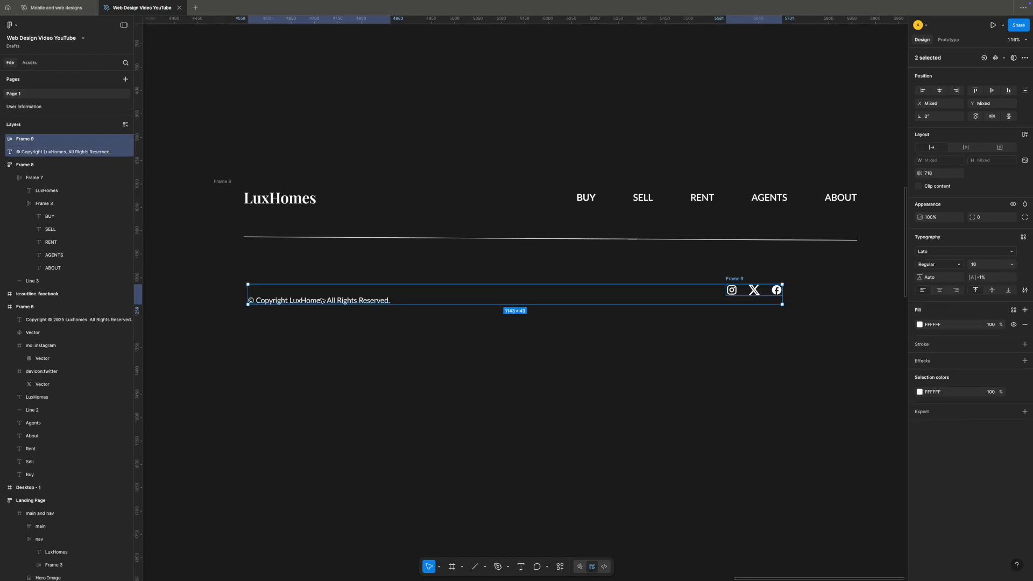
key(shift+a)
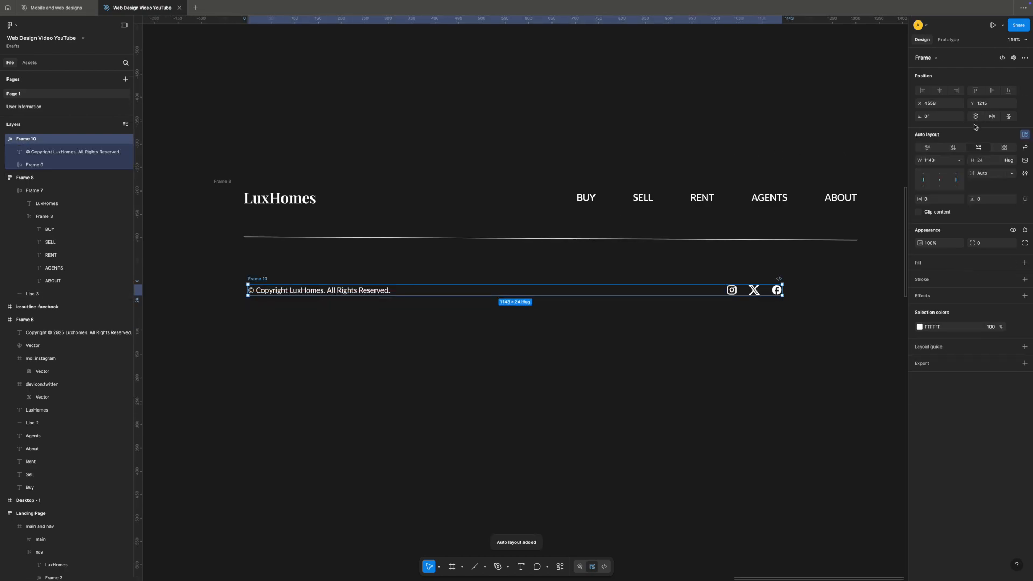
click(936, 162)
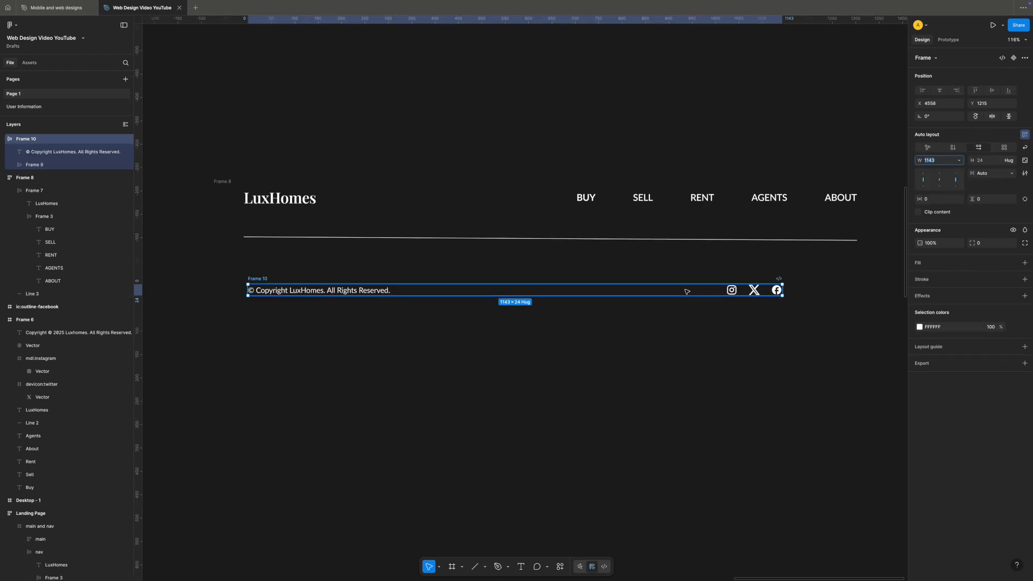
click(480, 390)
Move the copyright and icon row into the footer frame below the divider line and set its width to fill the container
drag(260, 278, 248, 238)
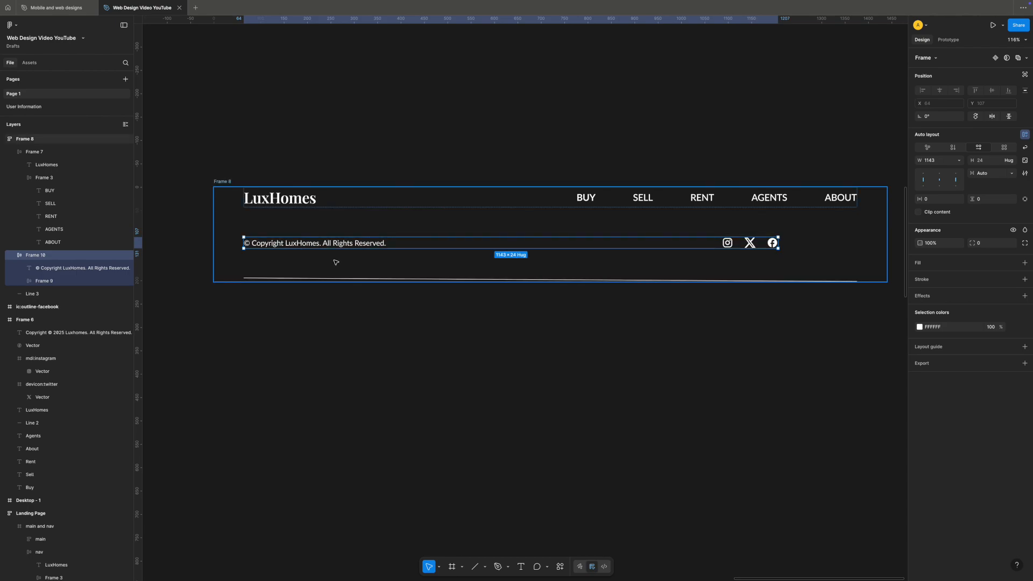
key(Down)
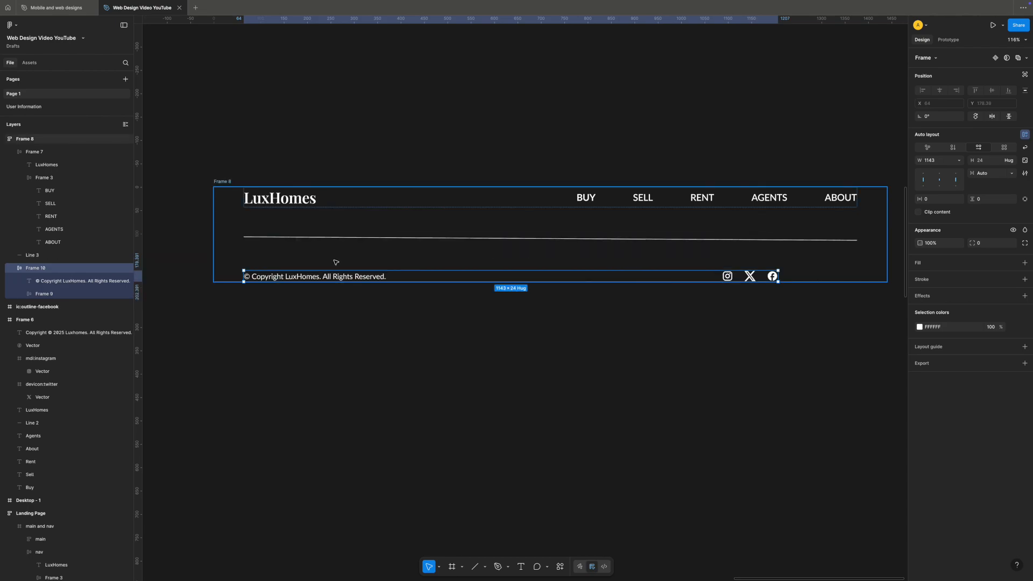
click(958, 161)
click(953, 179)
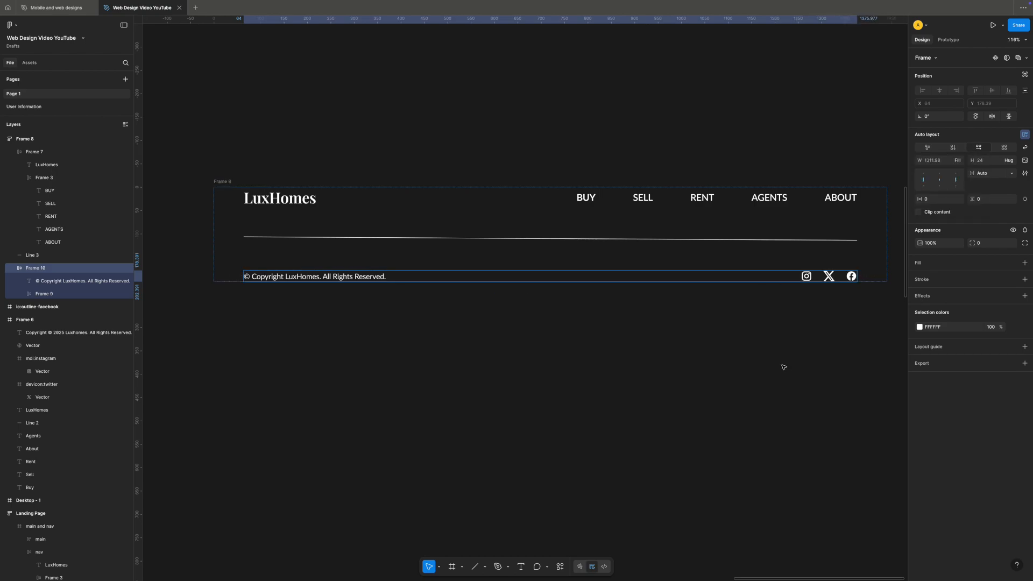
click(759, 398)
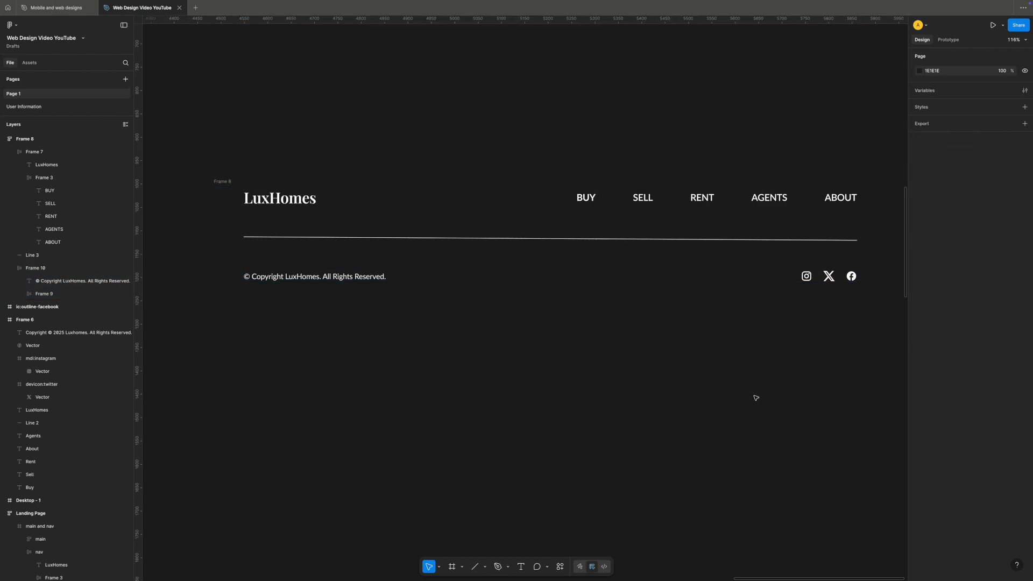
Reduce the vertical gap between the footer frame's rows to 45
click(586, 249)
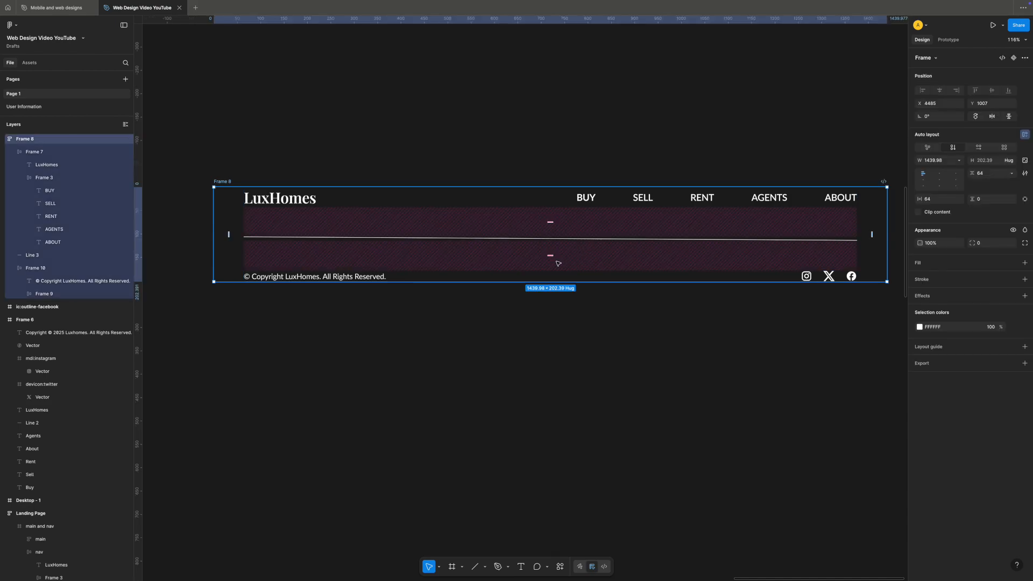
drag(554, 254, 552, 246)
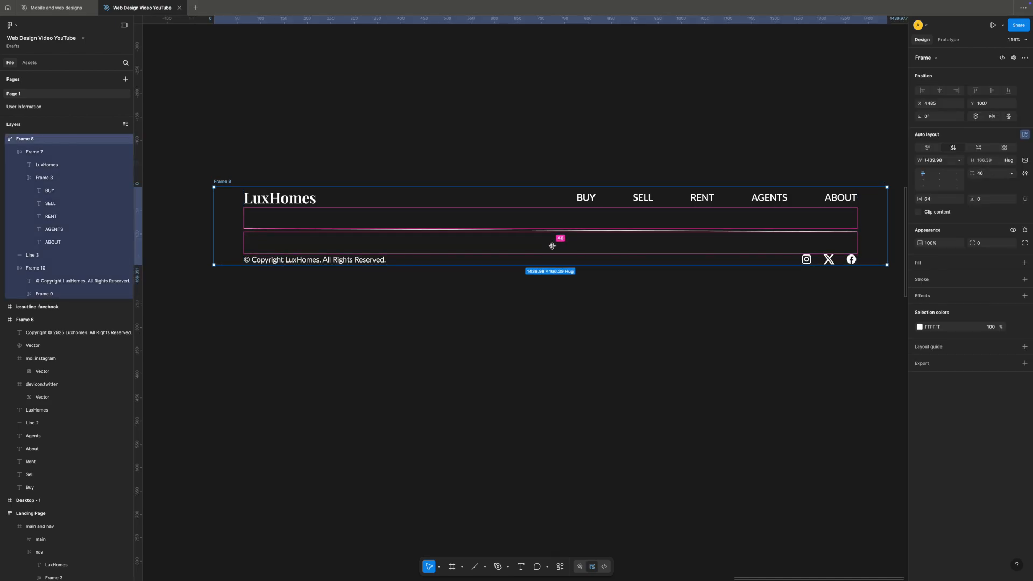
click(547, 326)
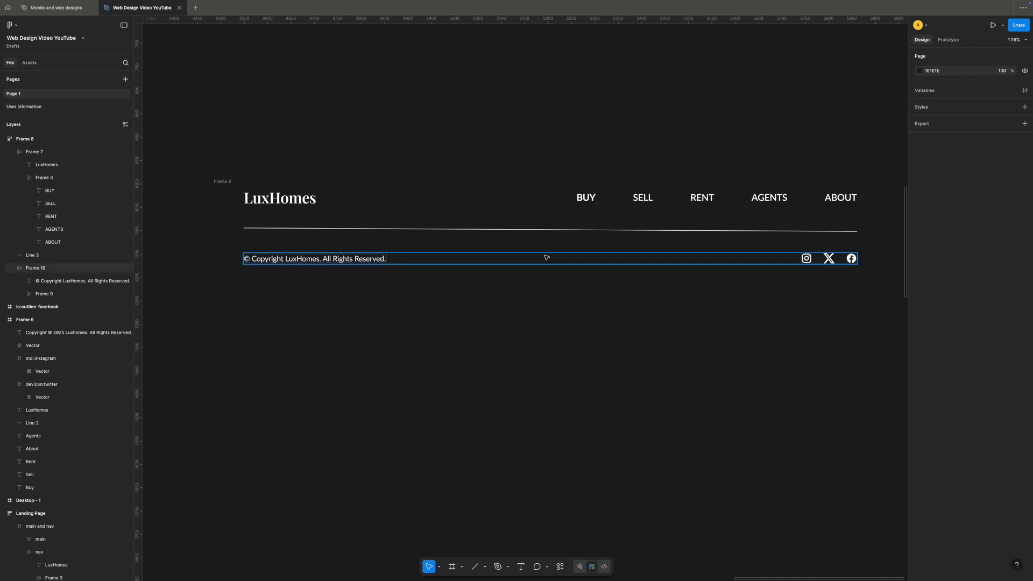
click(516, 261)
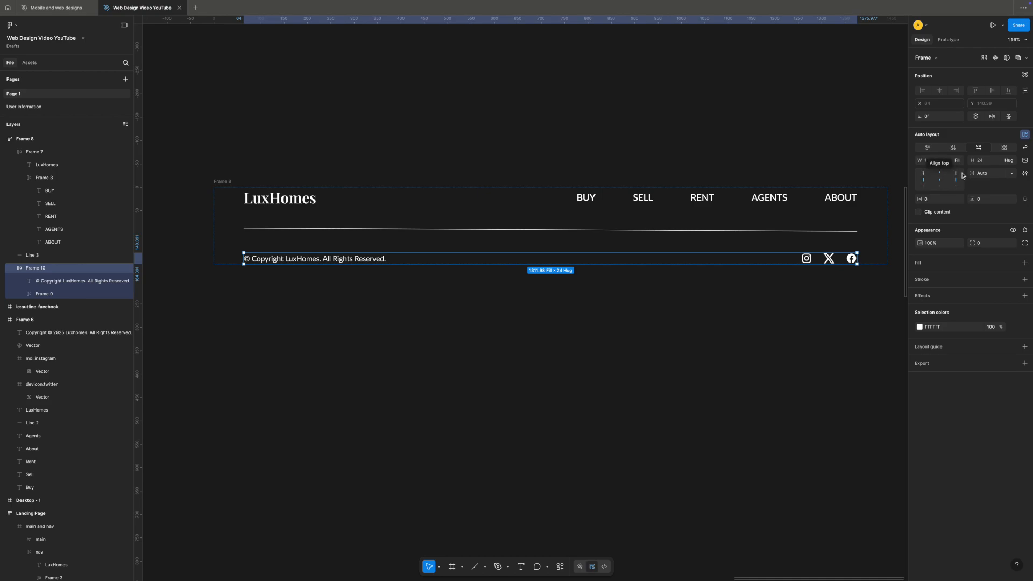
click(826, 295)
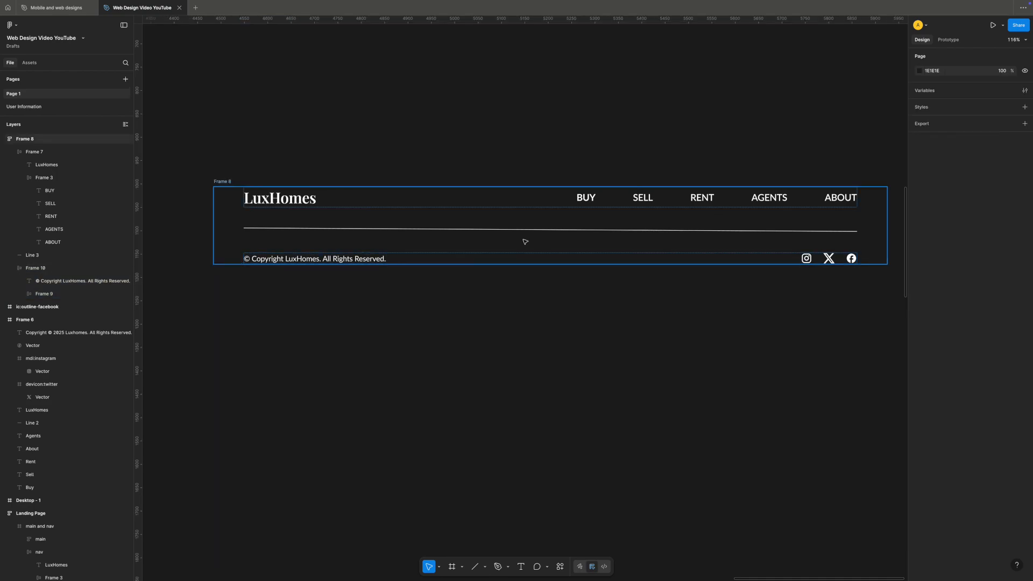
Set the vertical padding of the whole footer frame to 32
click(223, 181)
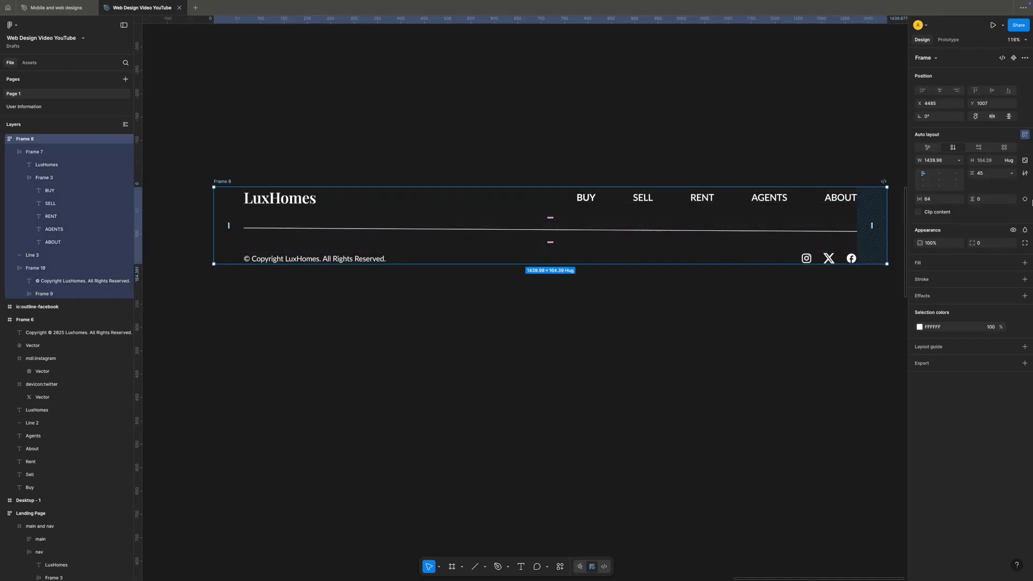
click(989, 203)
text(32)
key(Return)
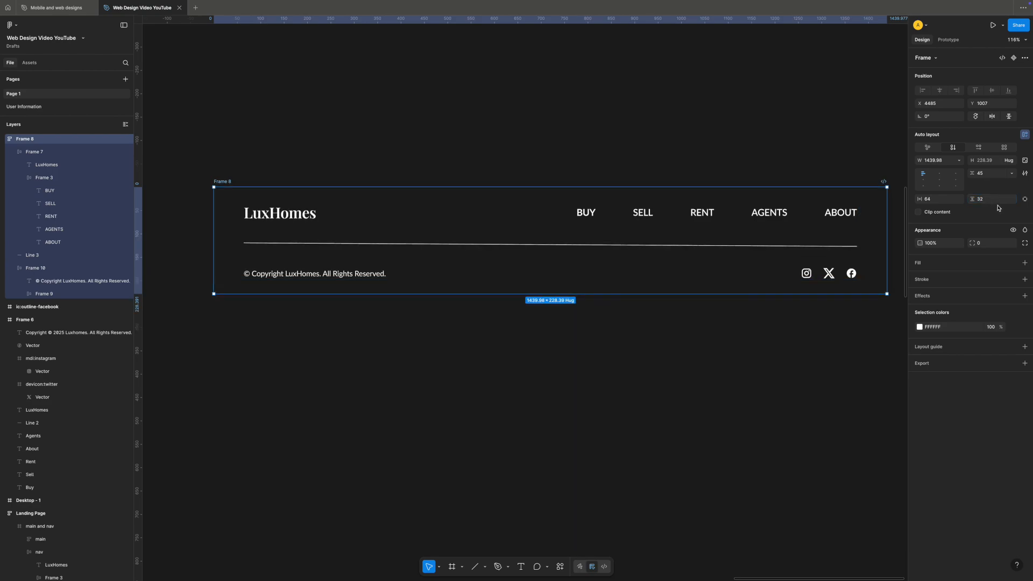
Lower the footer divider line's white stroke opacity to 50%
click(779, 247)
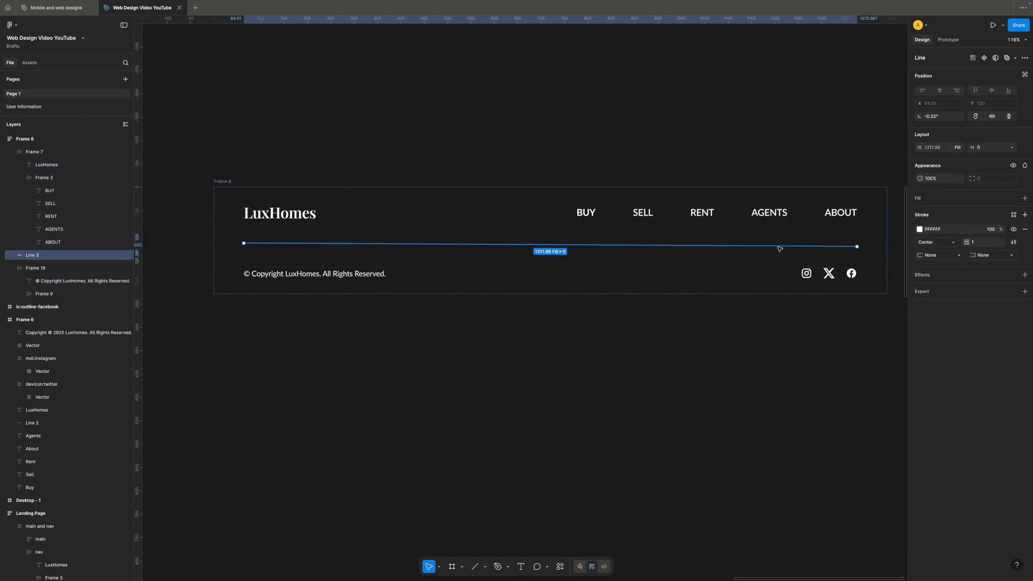
click(997, 231)
key(Return)
click(764, 365)
Add a fill to the footer frame and color it dark navy blue from the page's existing colors
click(222, 181)
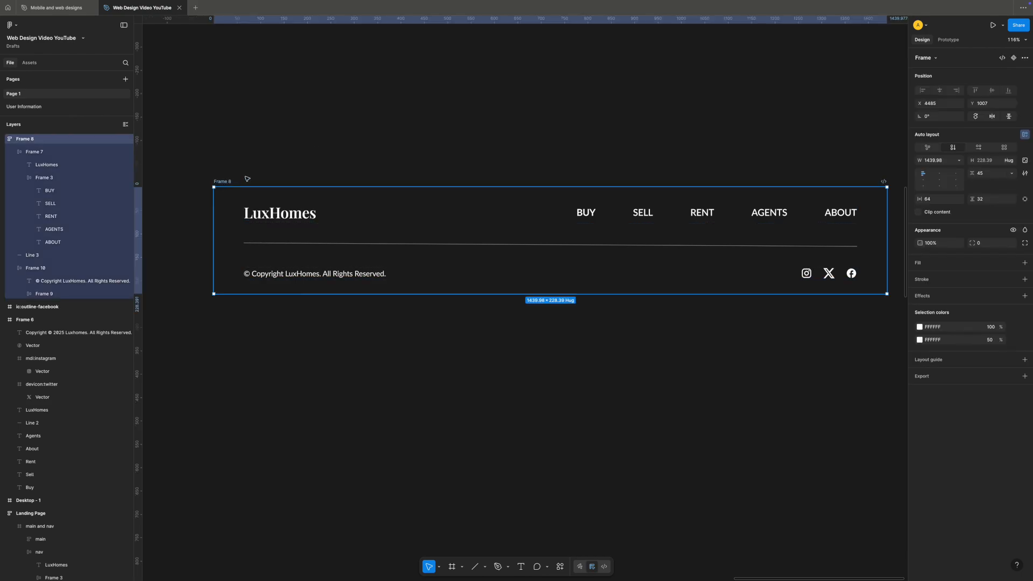
click(1024, 262)
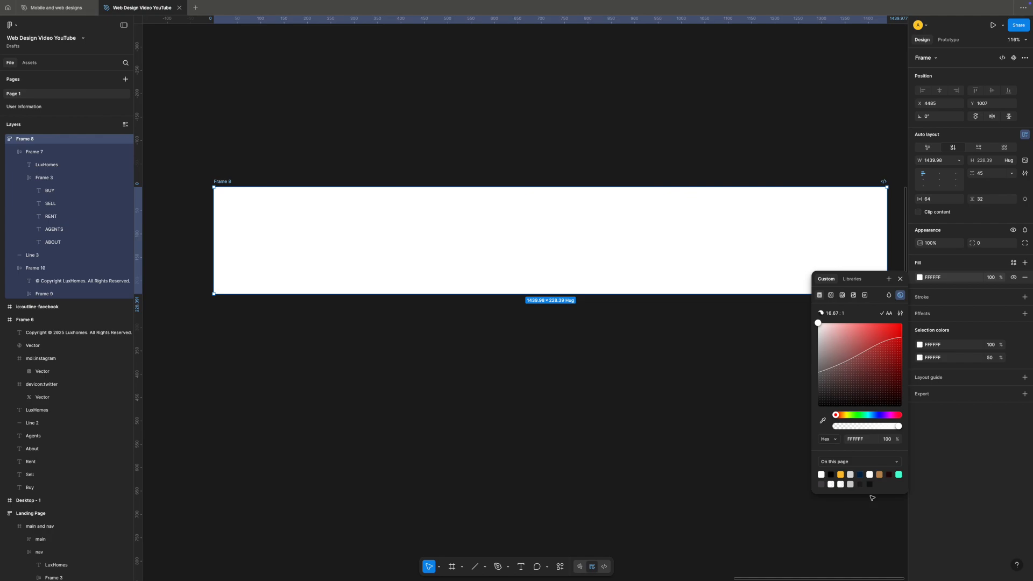
click(862, 474)
click(613, 444)
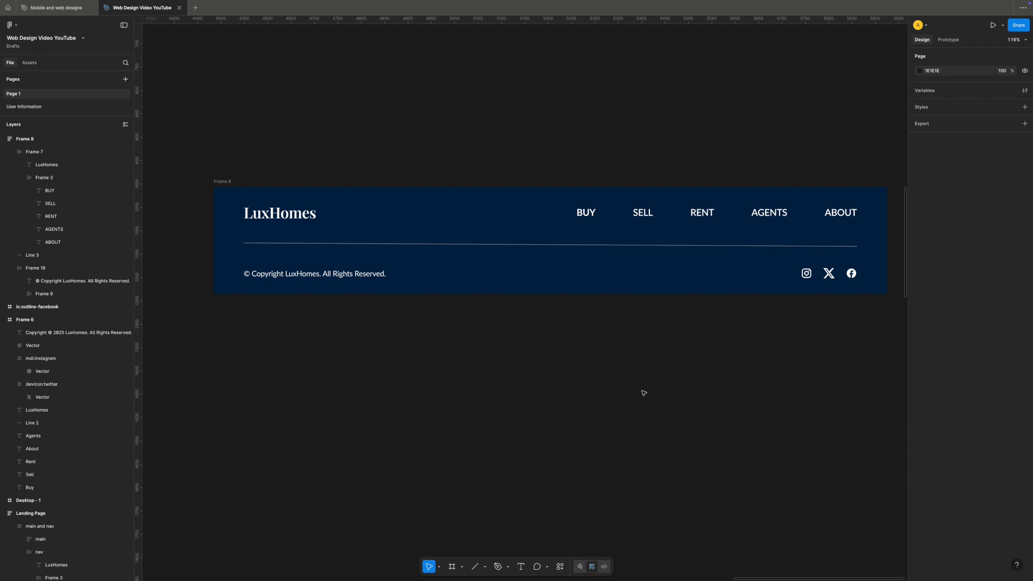
Scale the Facebook icon's vector proportionally from its center to a width of 23
double_click(852, 277)
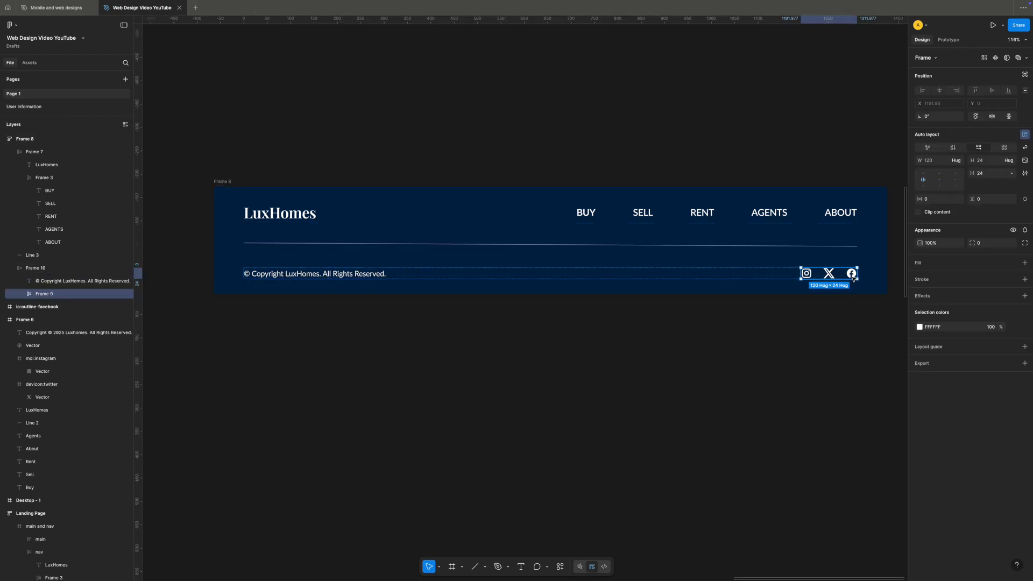
click(852, 275)
click(846, 302)
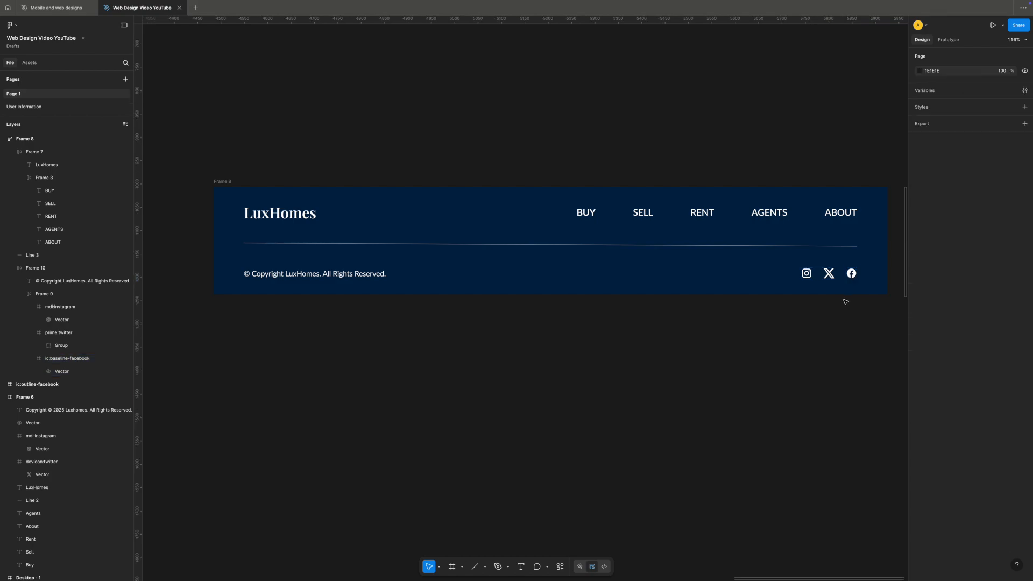
scroll(841, 311, right, 5)
scroll(699, 296, up, 2)
scroll(675, 283, up, 10)
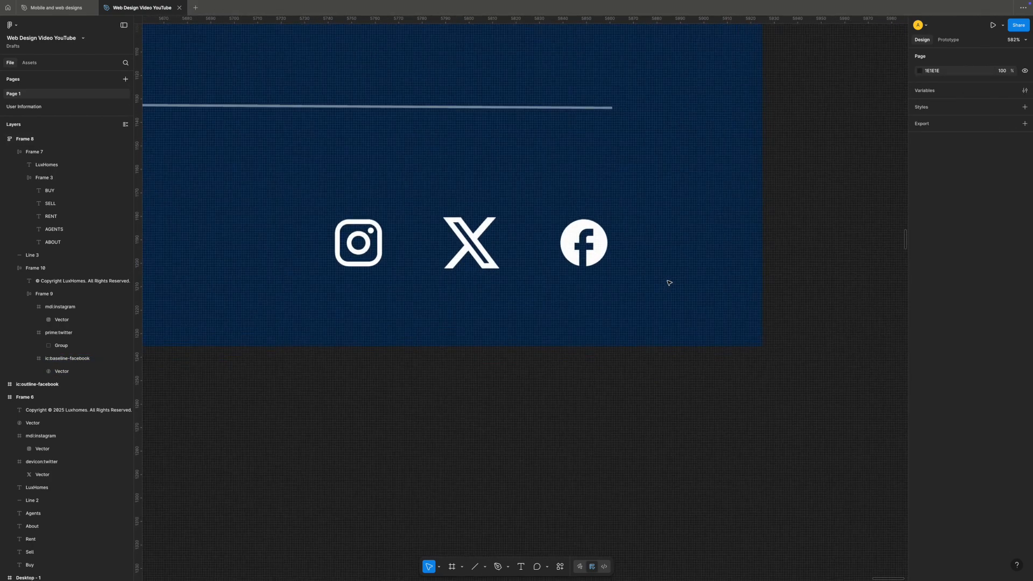
scroll(595, 253, up, 5)
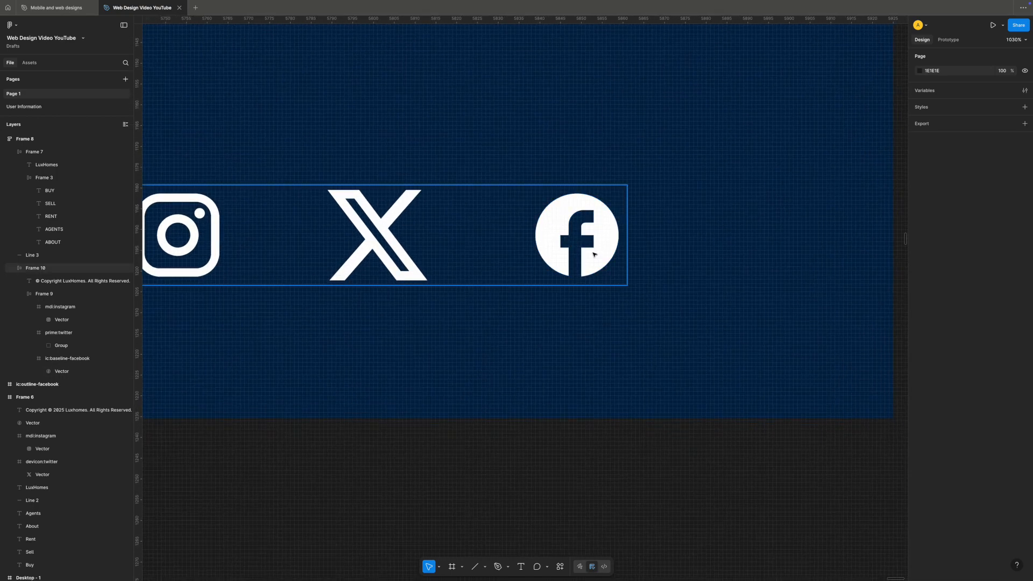
scroll(595, 251, up, 4)
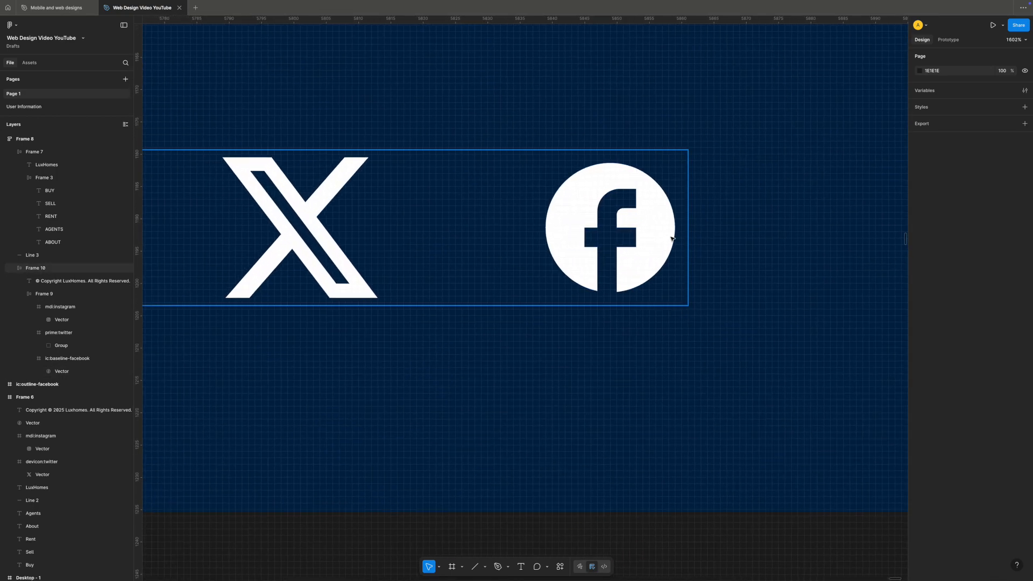
click(636, 232)
double_click(637, 231)
double_click(640, 227)
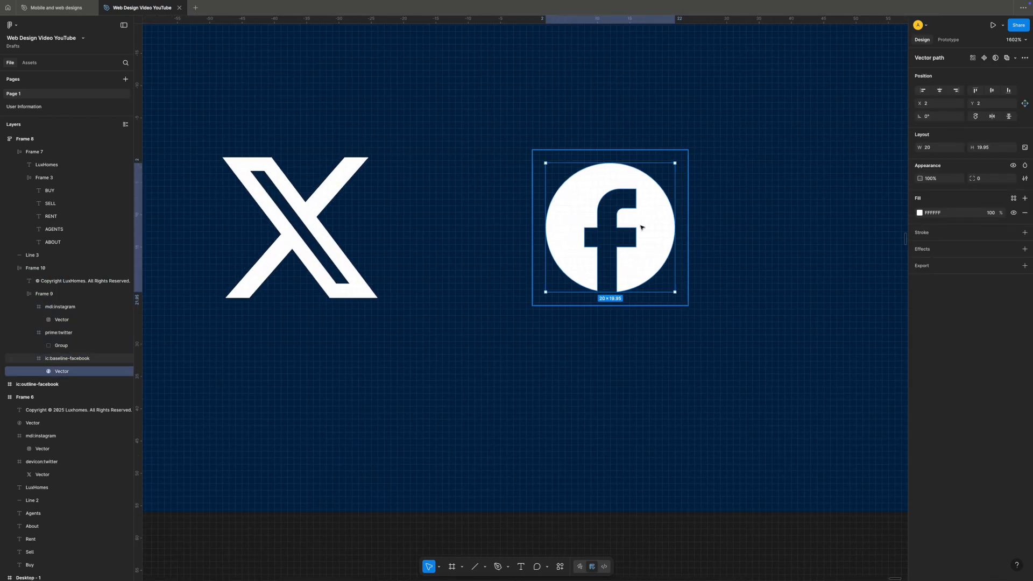
key(k)
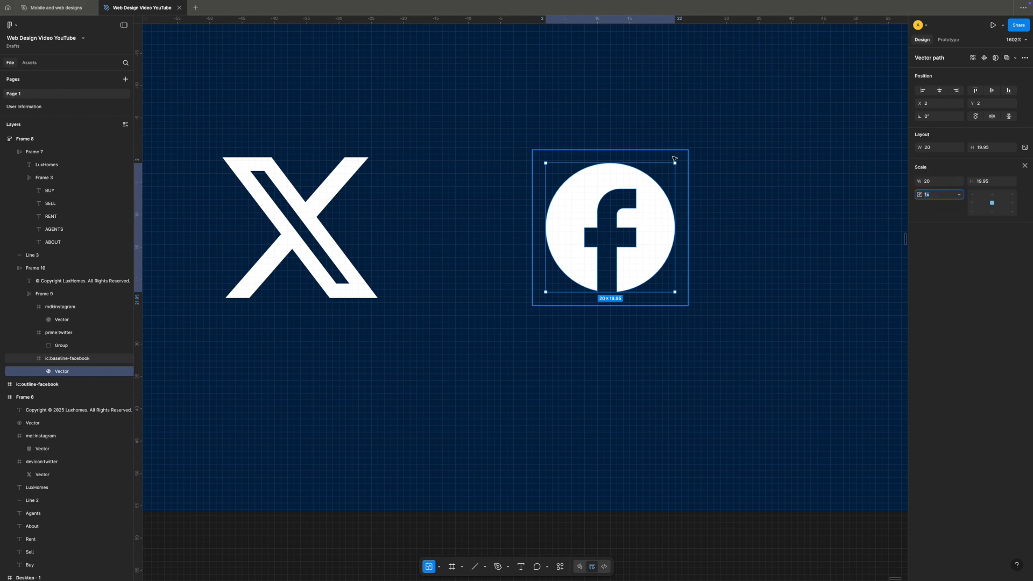
click(941, 183)
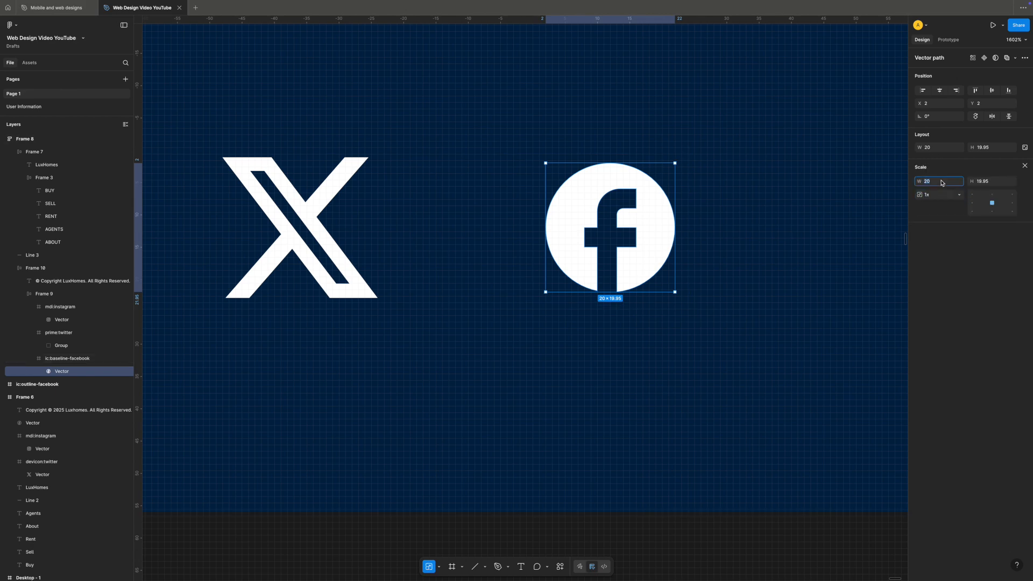
key(Return)
click(942, 183)
text(23)
key(Return)
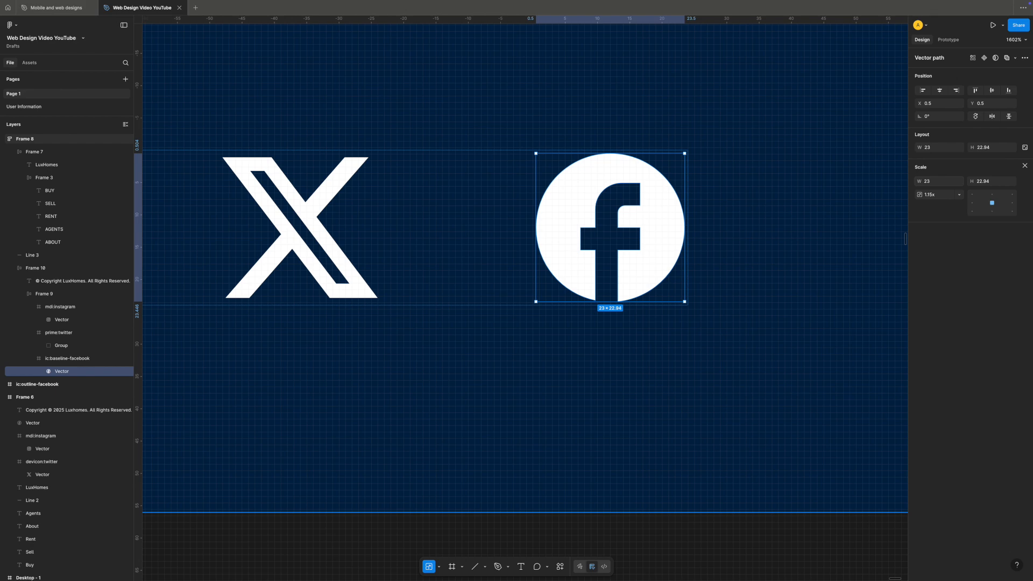
Examine the relative sizes of the Instagram, X and Facebook icons in the footer
click(1024, 166)
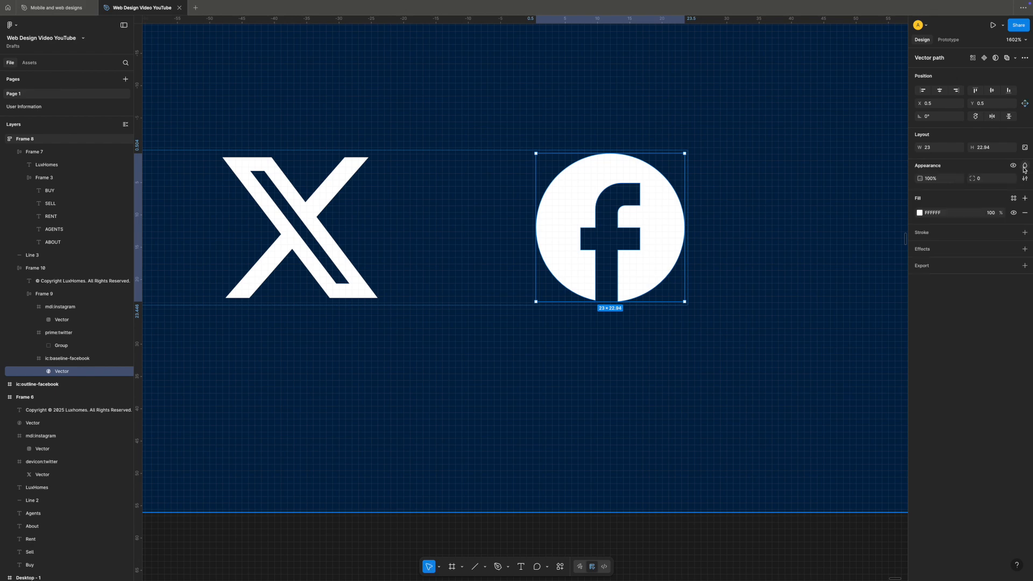
click(799, 192)
scroll(799, 191, up, 4)
scroll(800, 191, down, 8)
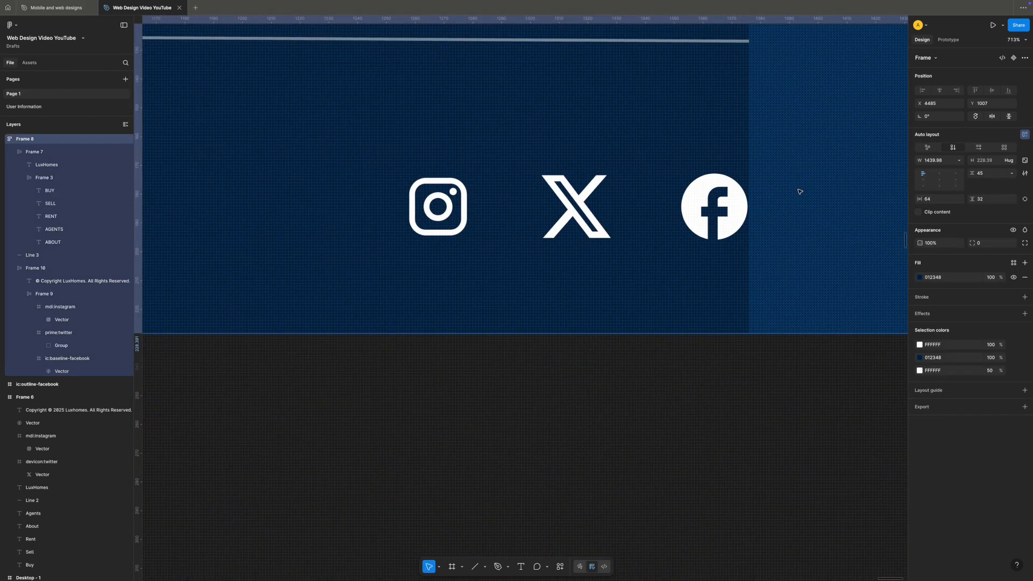
scroll(802, 162, down, 5)
click(862, 199)
scroll(862, 201, up, 1)
scroll(862, 201, up, 3)
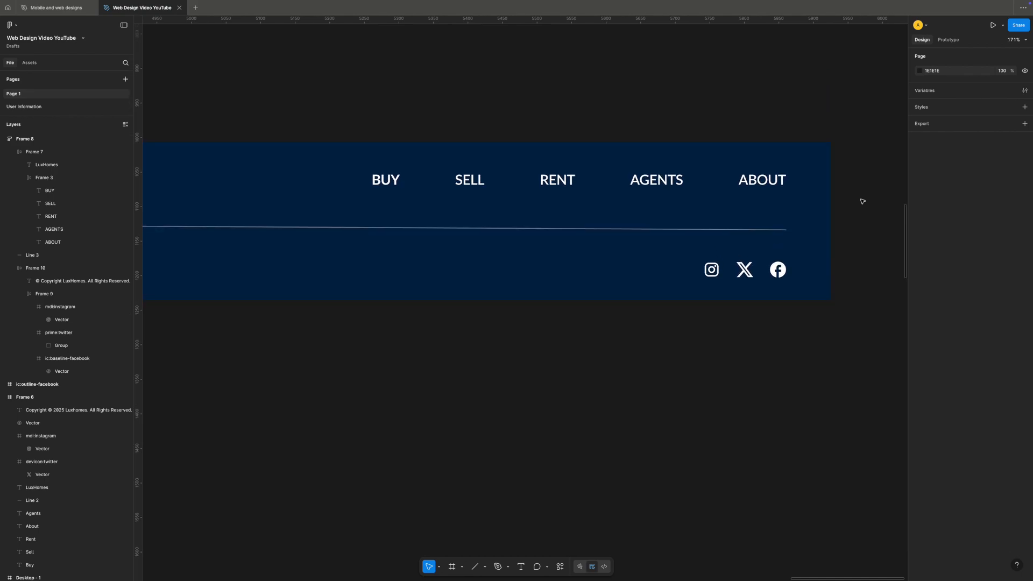
scroll(715, 272, down, 2)
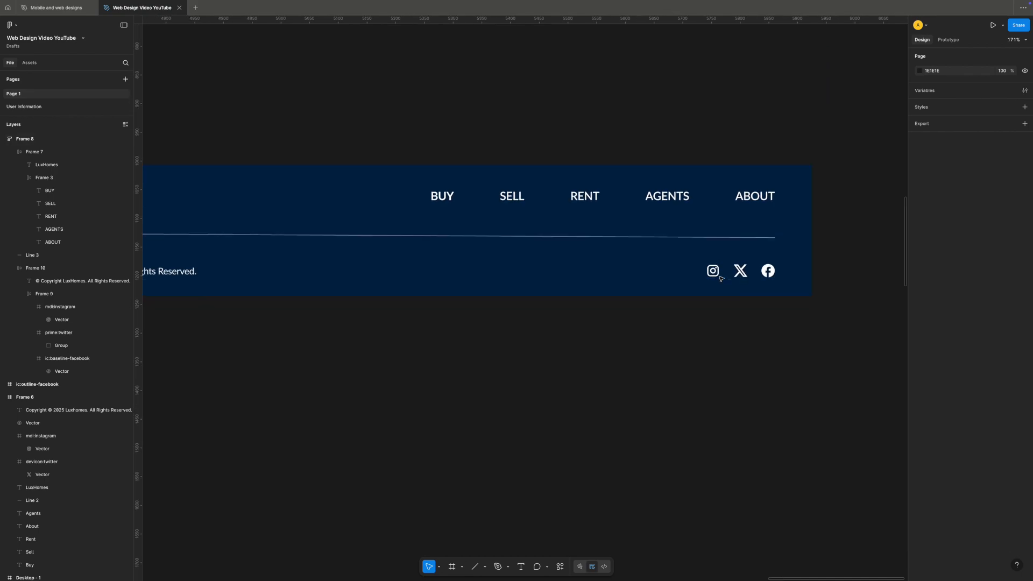
Scale the Instagram icon's vector proportionally from its center to a width of 22
scroll(716, 276, up, 7)
scroll(716, 275, up, 3)
scroll(745, 261, right, 3)
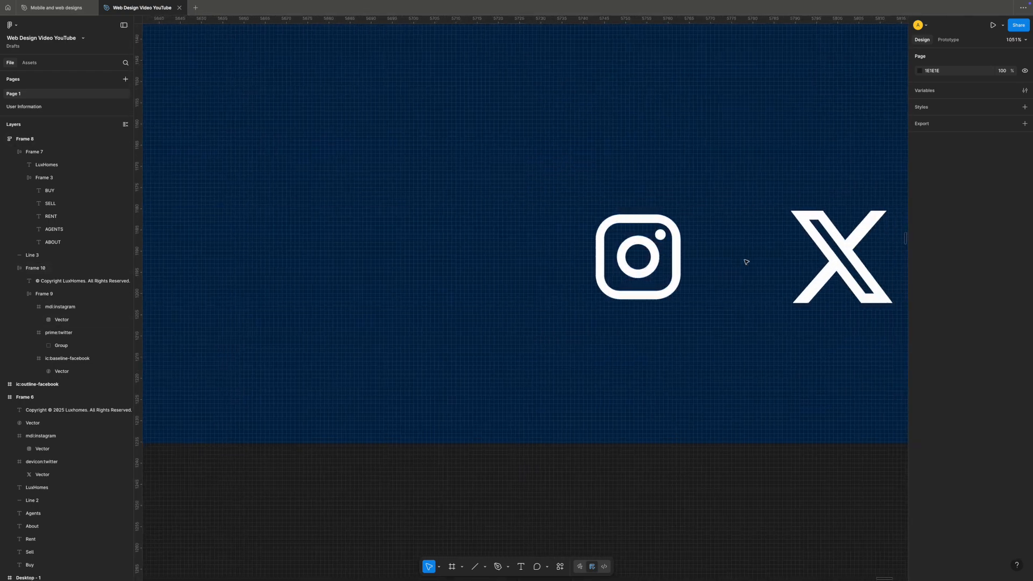
click(574, 256)
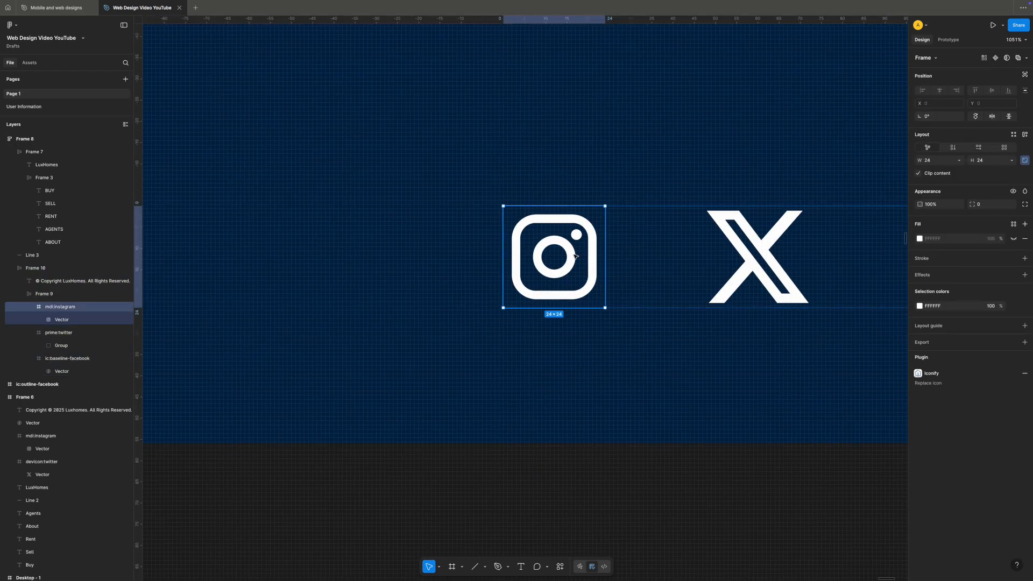
double_click(574, 256)
key(k)
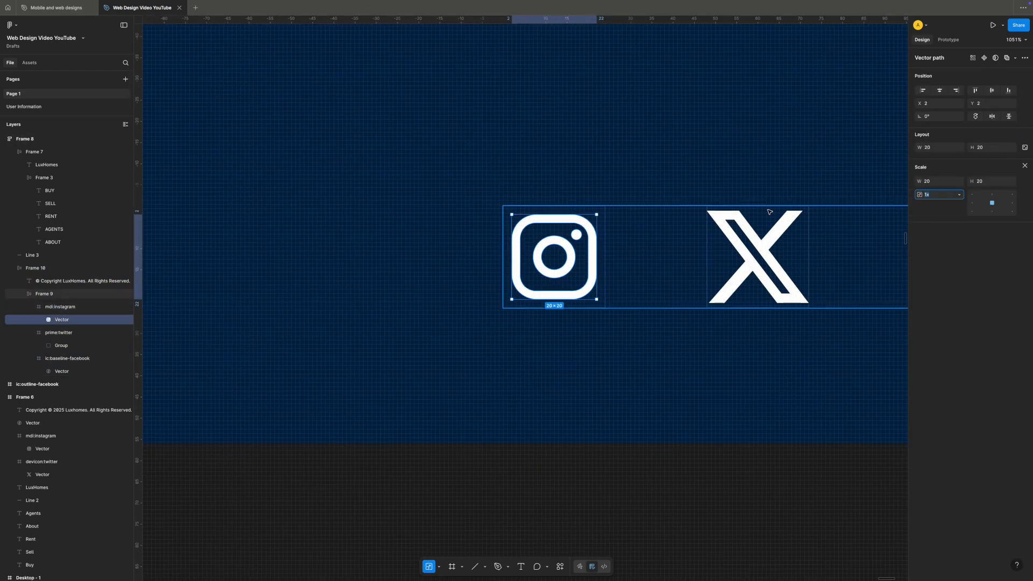
click(936, 182)
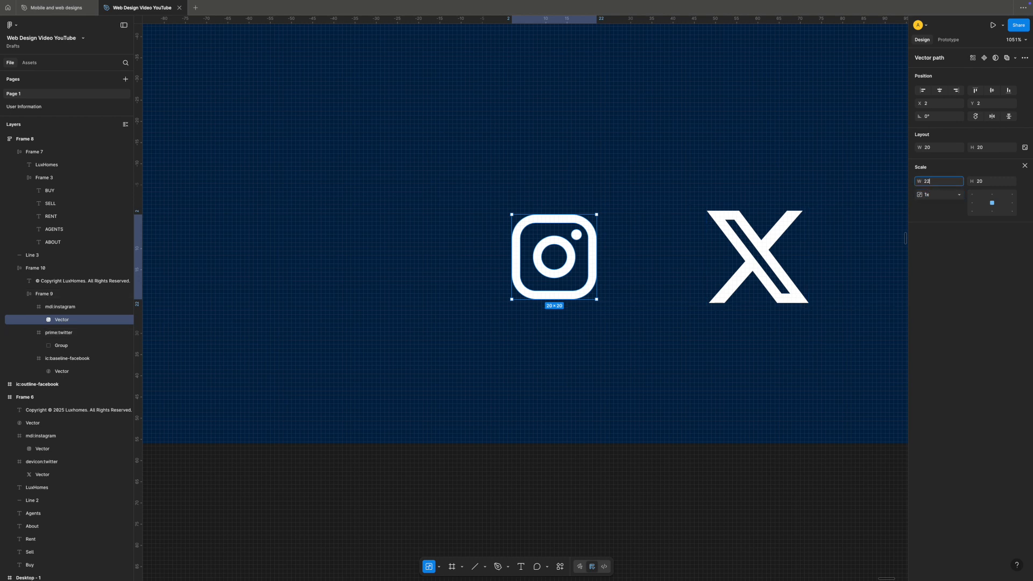
key(Return)
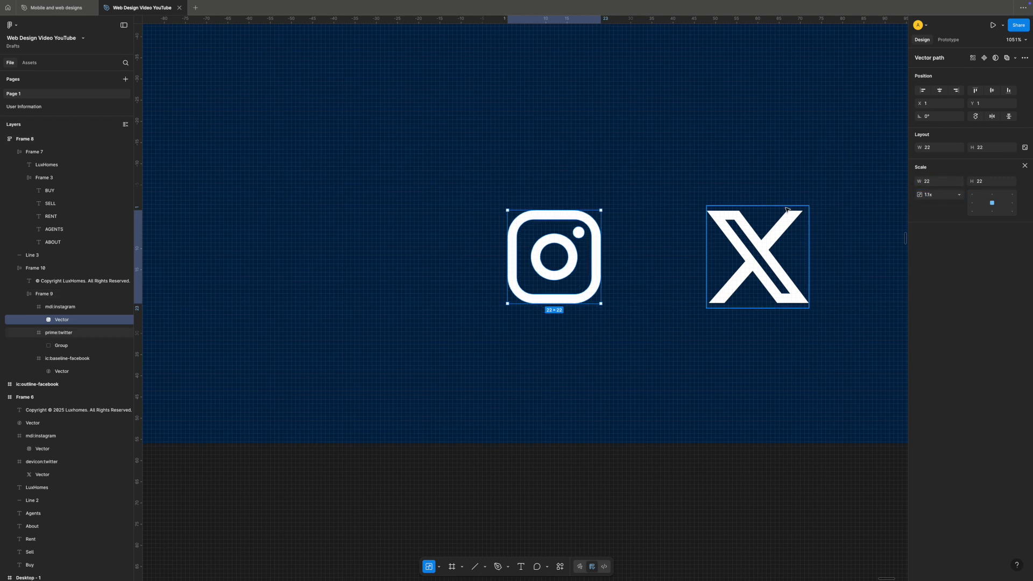
click(1024, 165)
Straighten the footer's divider line by setting its rotation to 0°
scroll(733, 152, up, 3)
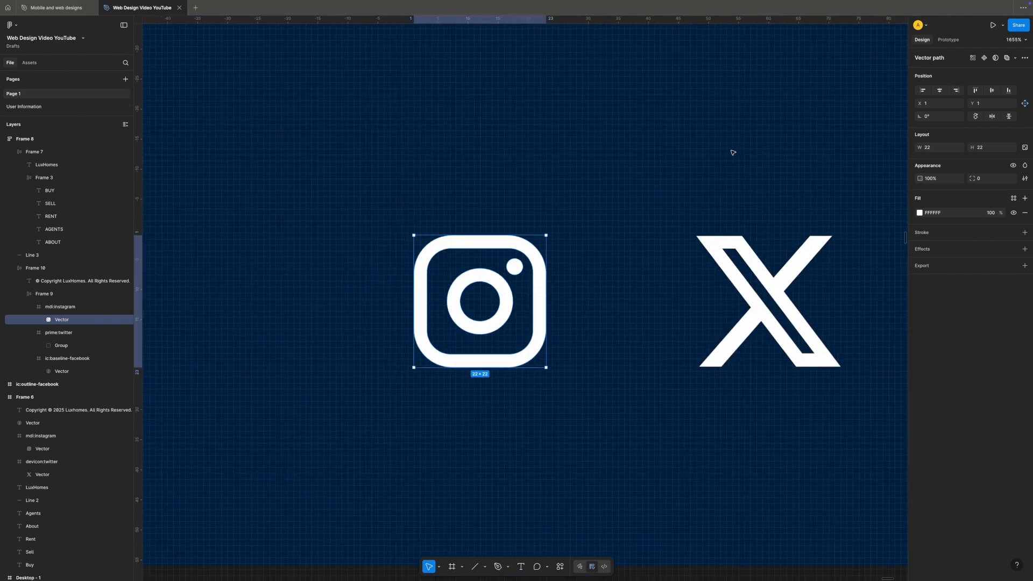
scroll(732, 153, down, 10)
click(645, 211)
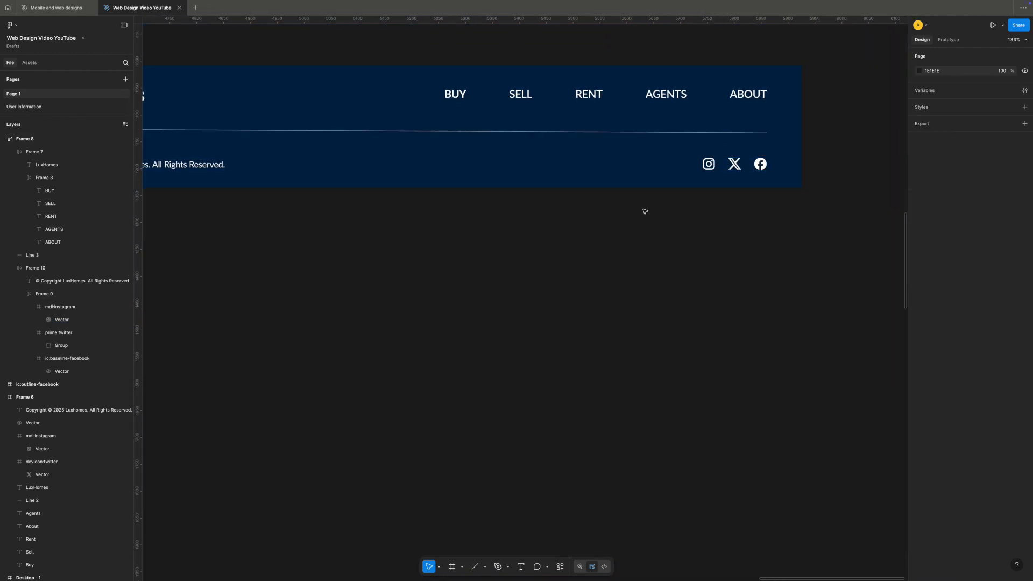
scroll(645, 211, left, 5)
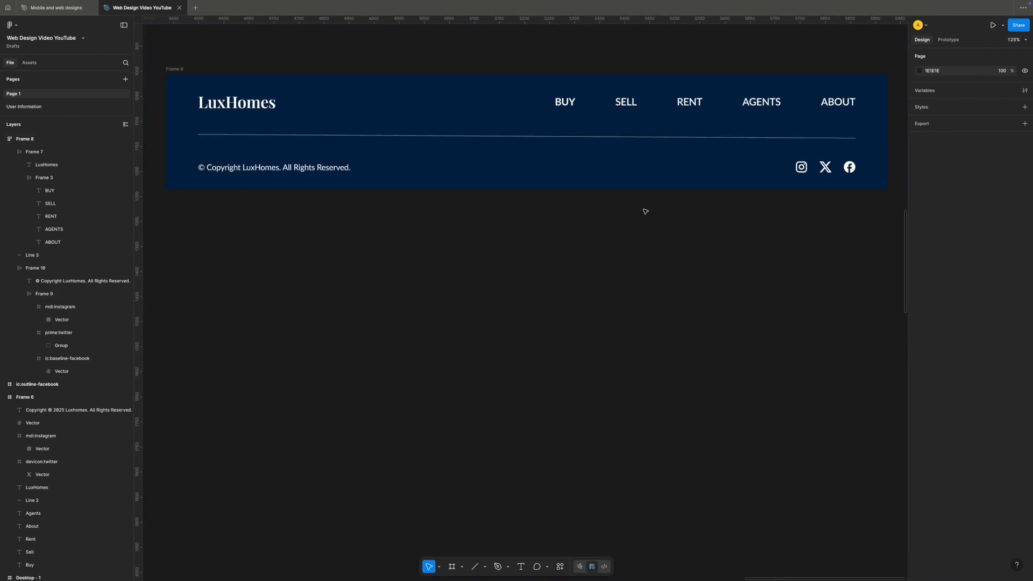
scroll(645, 211, down, 2)
scroll(645, 211, down, 1)
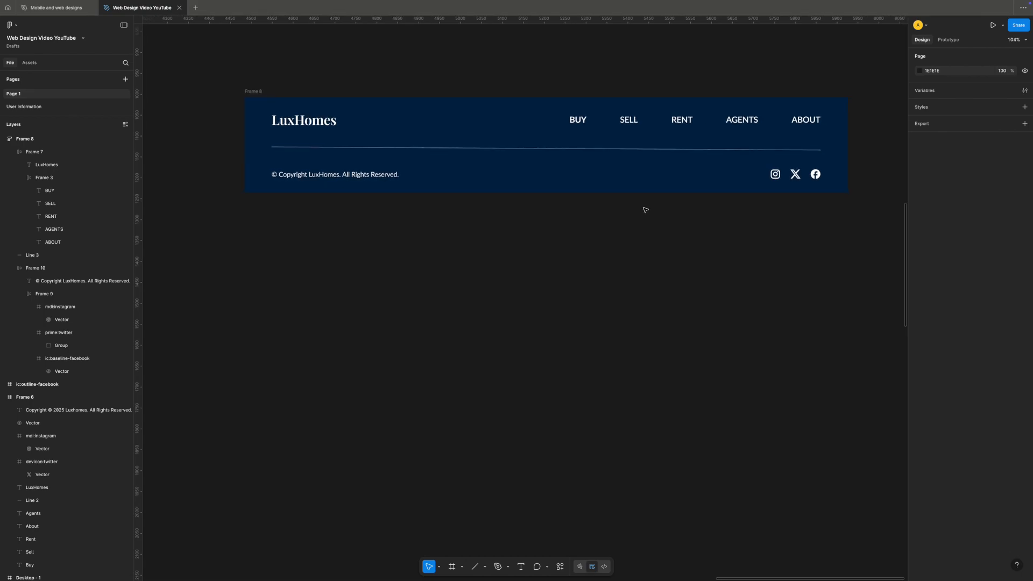
click(616, 149)
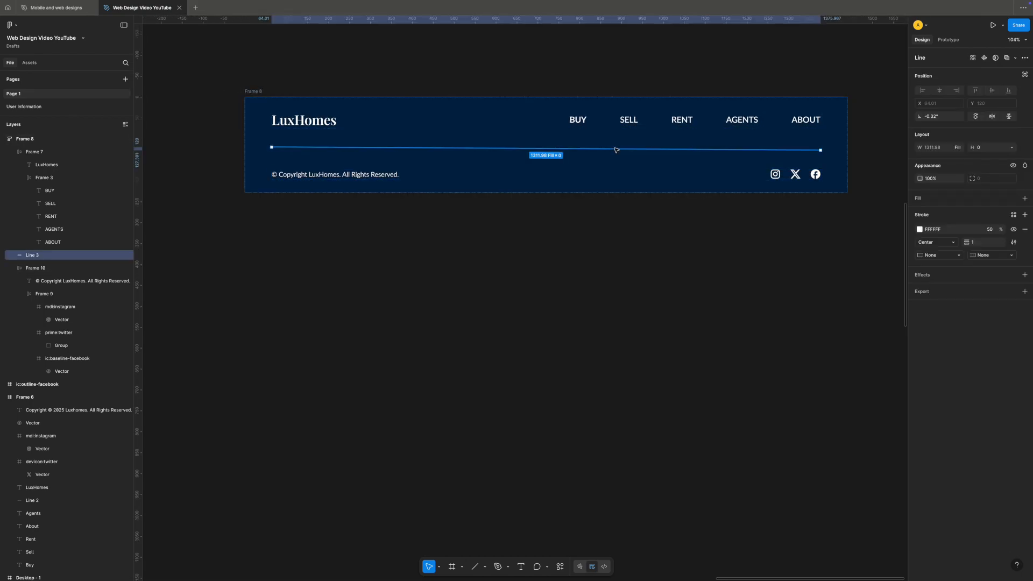
click(933, 118)
text(0)
key(Return)
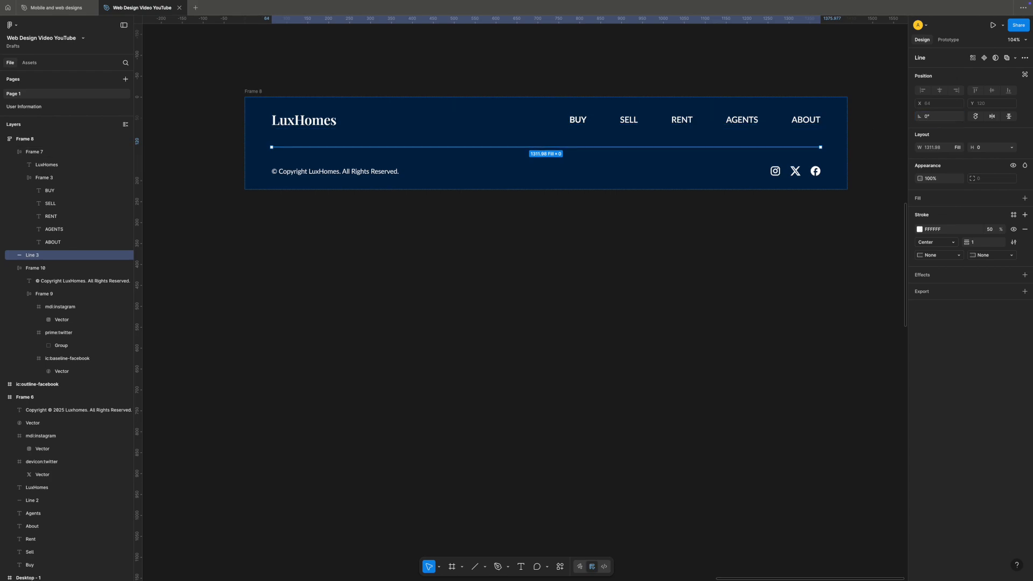
click(789, 241)
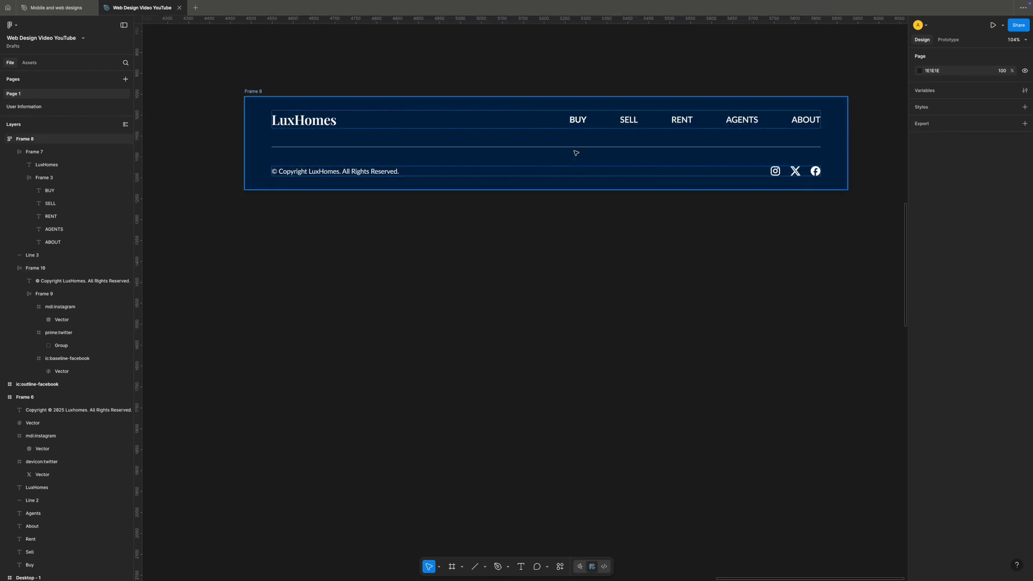
double_click(575, 147)
click(615, 223)
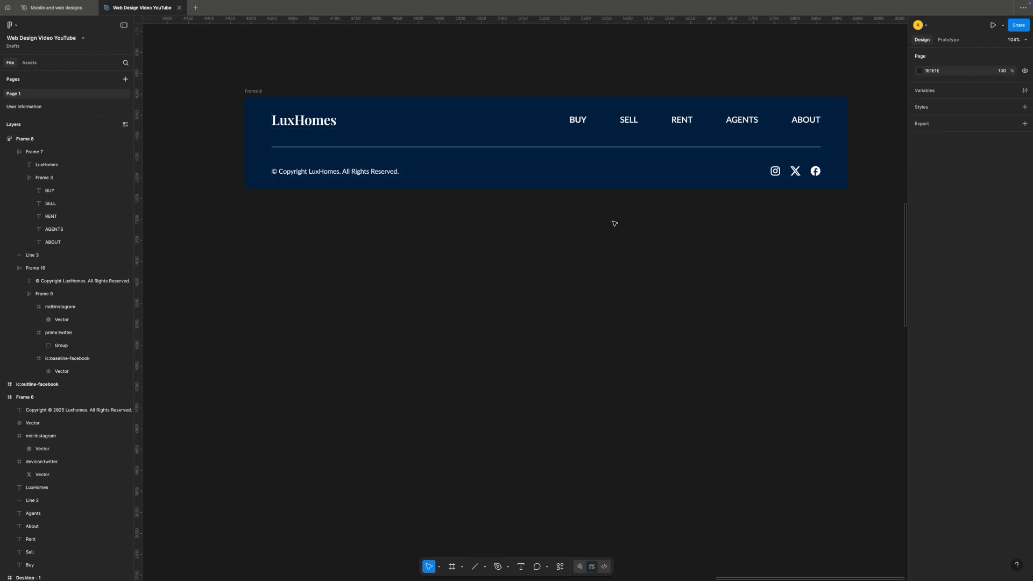
click(492, 149)
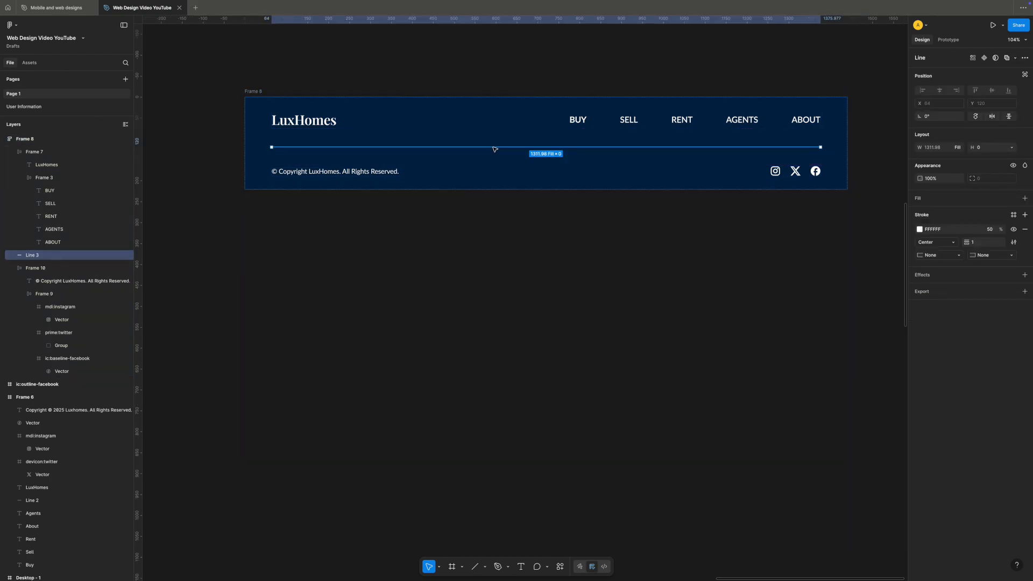
Move the footer frame into the Landing Page frame as its last section, below the More Client Stories button
ctrl+scroll(427, 268, up, 1)
ctrl+scroll(424, 265, down, 5)
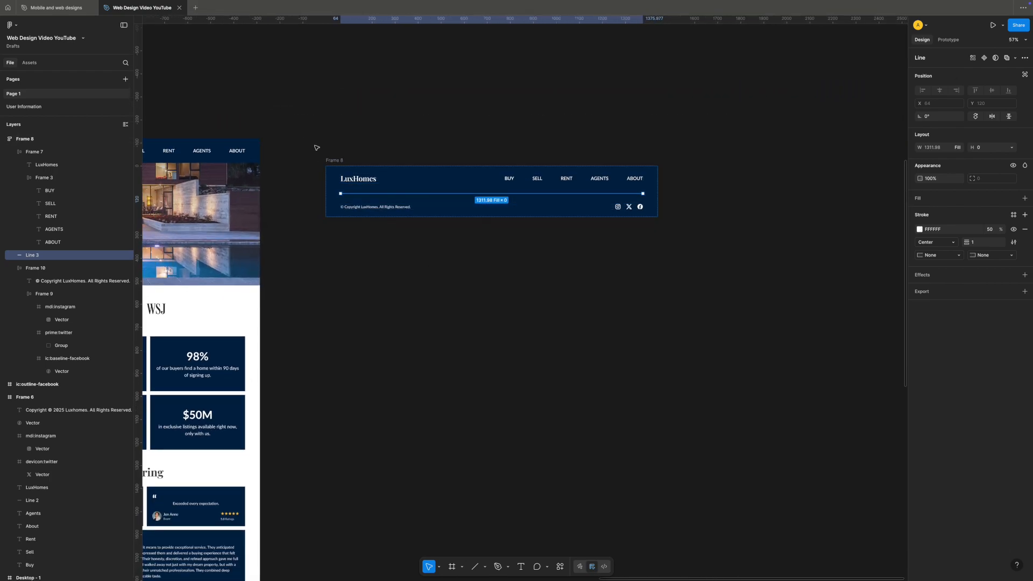
click(325, 152)
drag(334, 160, 285, 267)
drag(213, 385, 403, 478)
scroll(349, 466, down, 2)
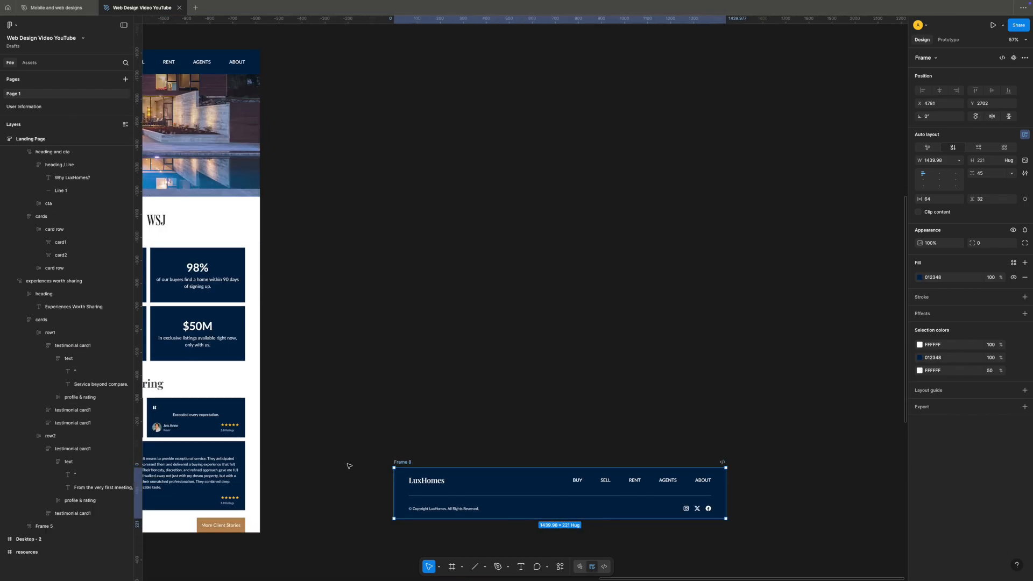
scroll(350, 466, left, 3)
drag(525, 384, 149, 436)
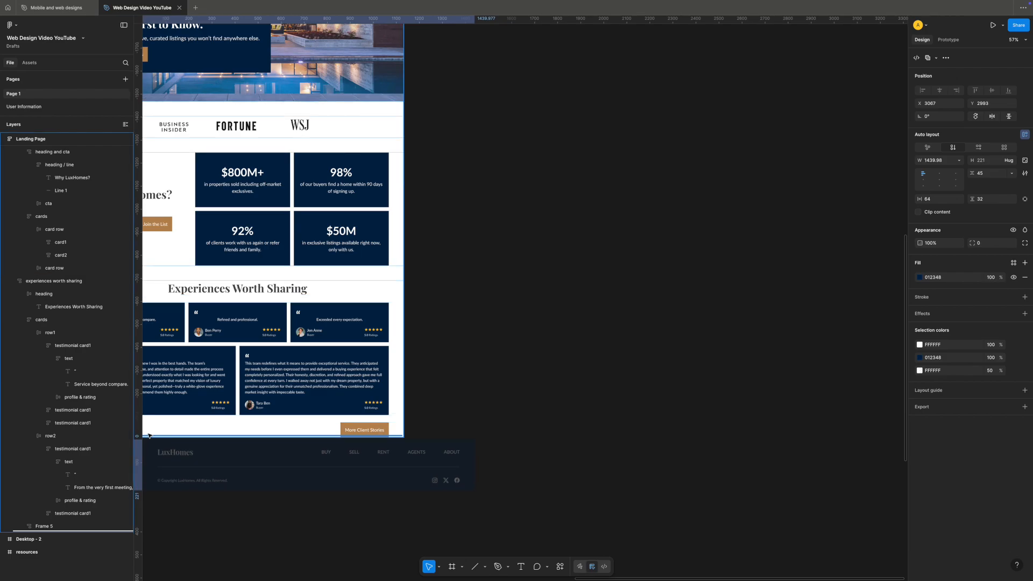
click(525, 431)
Review the whole landing page from the header and hero section down to the footer
scroll(526, 431, left, 5)
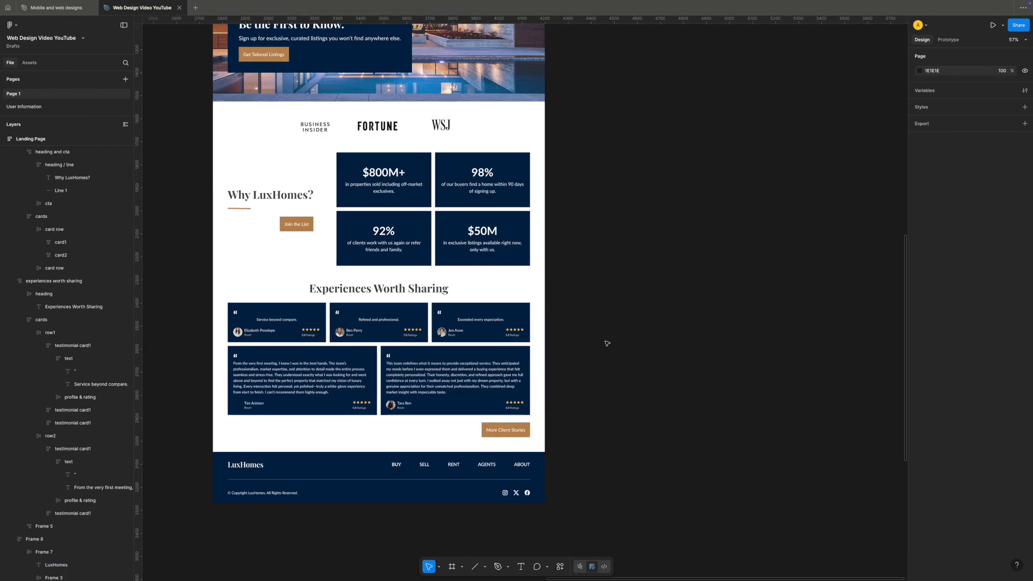
scroll(643, 361, up, 4)
scroll(644, 362, down, 4)
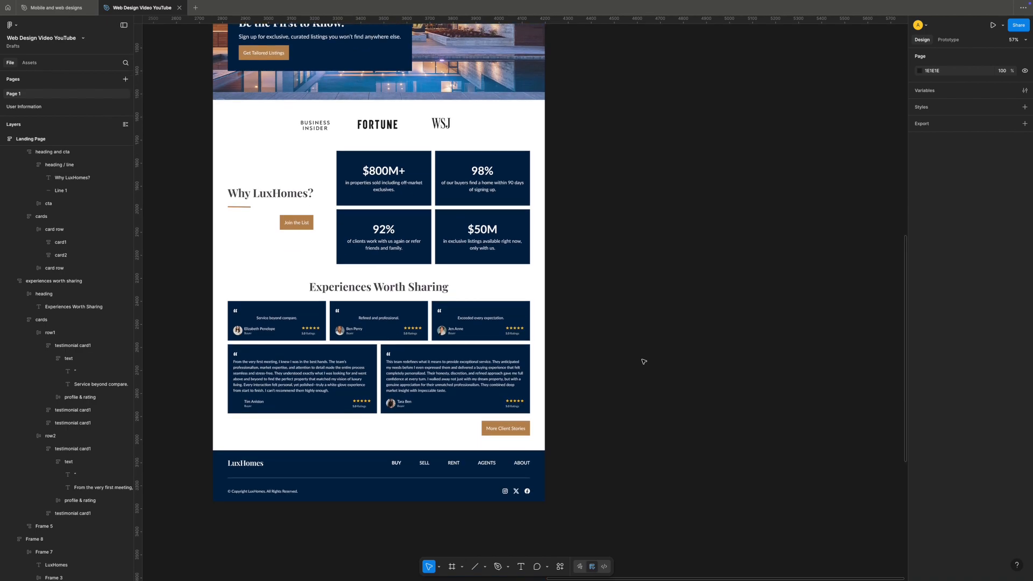
scroll(644, 362, up, 8)
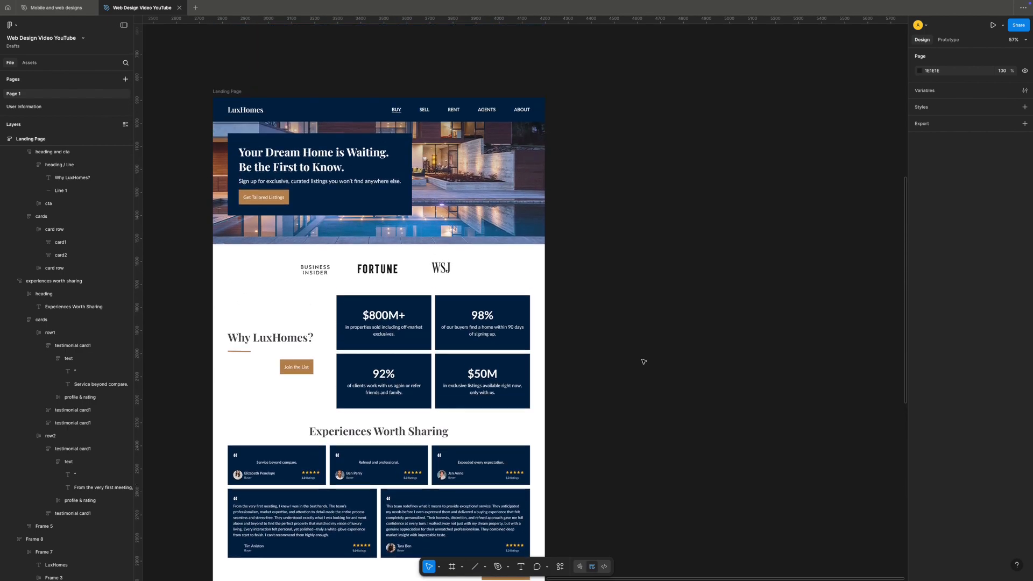
scroll(644, 361, down, 8)
scroll(644, 362, down, 4)
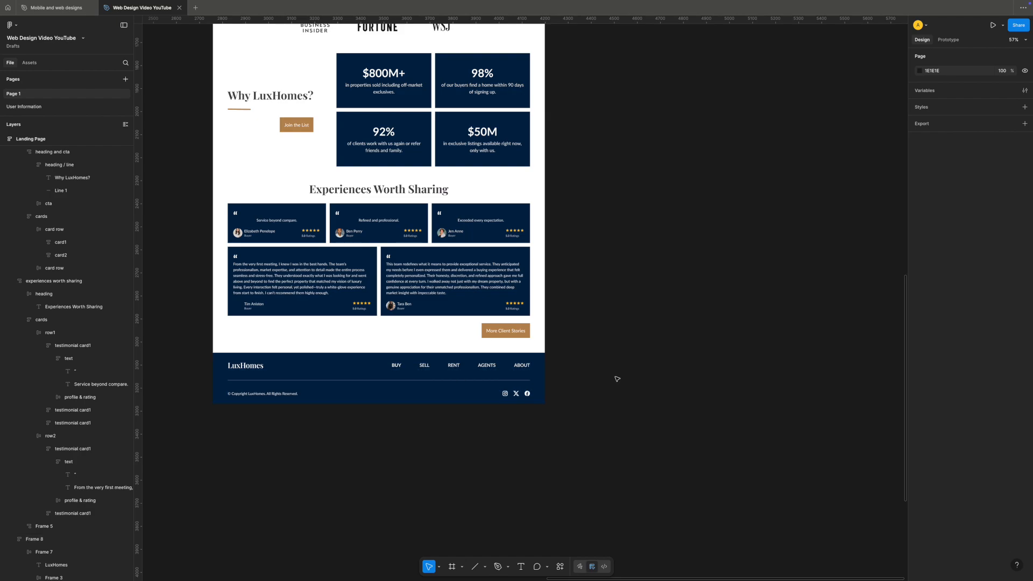
scroll(617, 379, up, 5)
scroll(617, 379, down, 2)
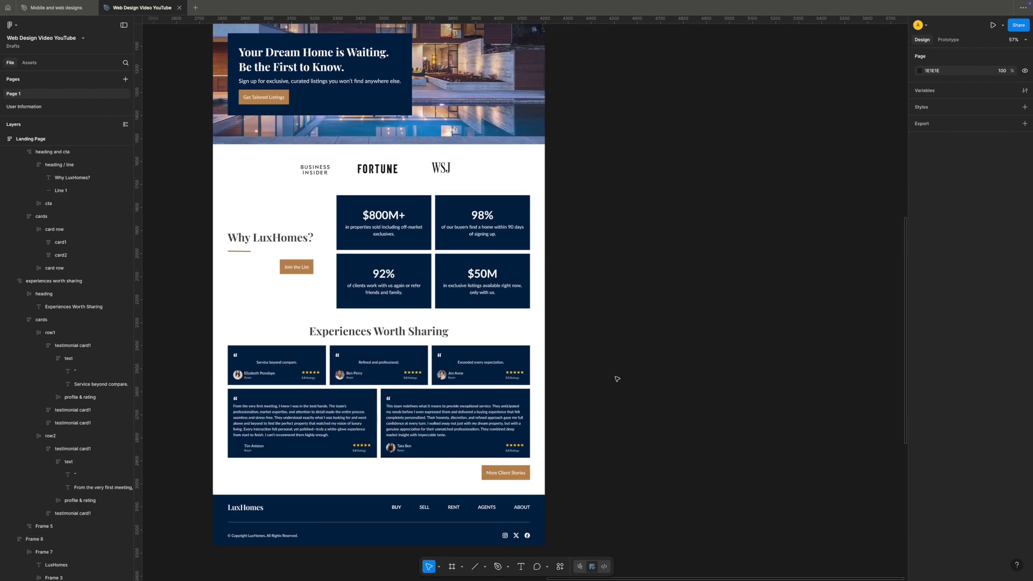
scroll(617, 378, down, 1)
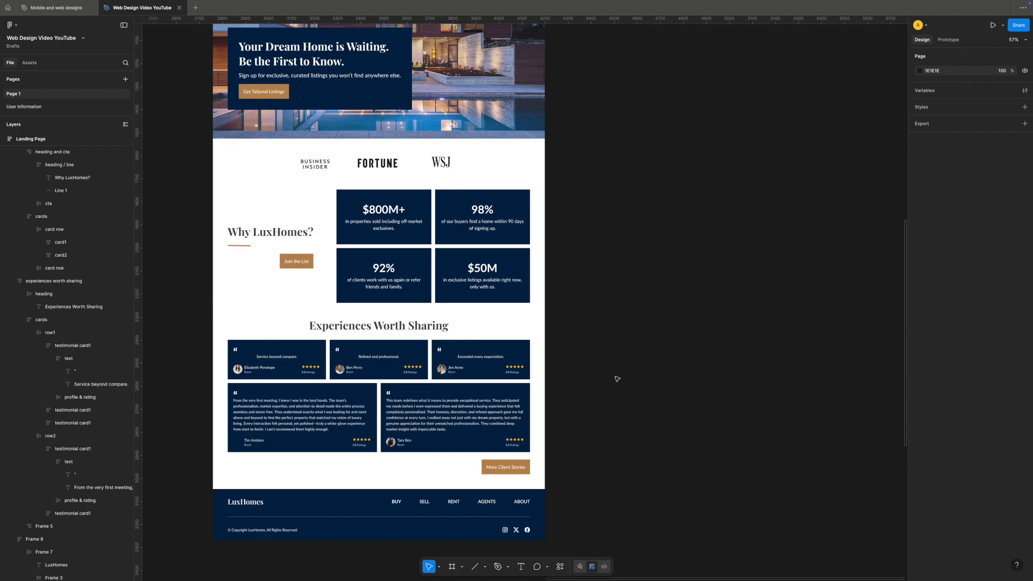
scroll(617, 378, left, 1)
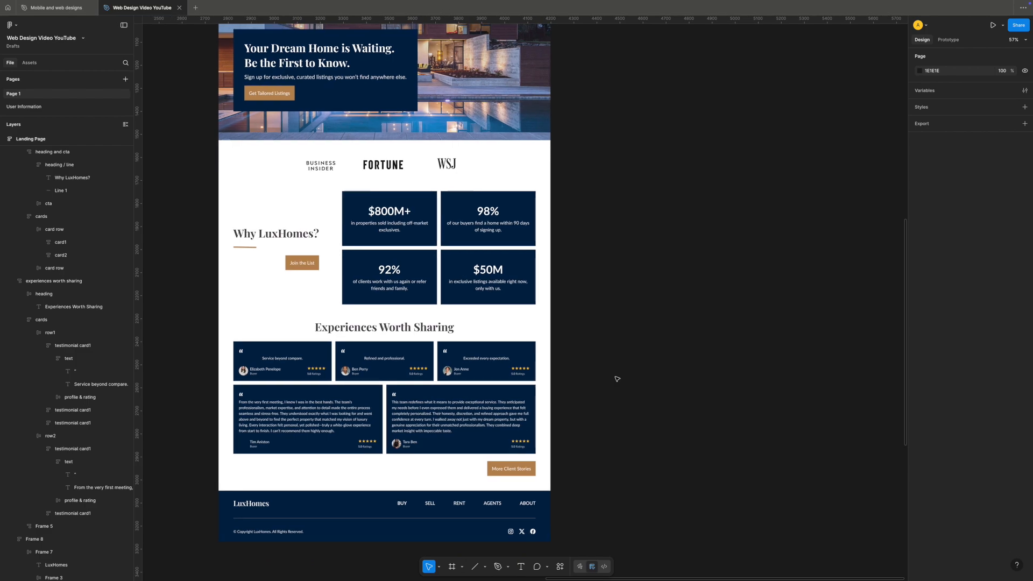
scroll(617, 379, right, 2)
scroll(617, 379, up, 2)
scroll(617, 378, up, 5)
scroll(617, 378, down, 7)
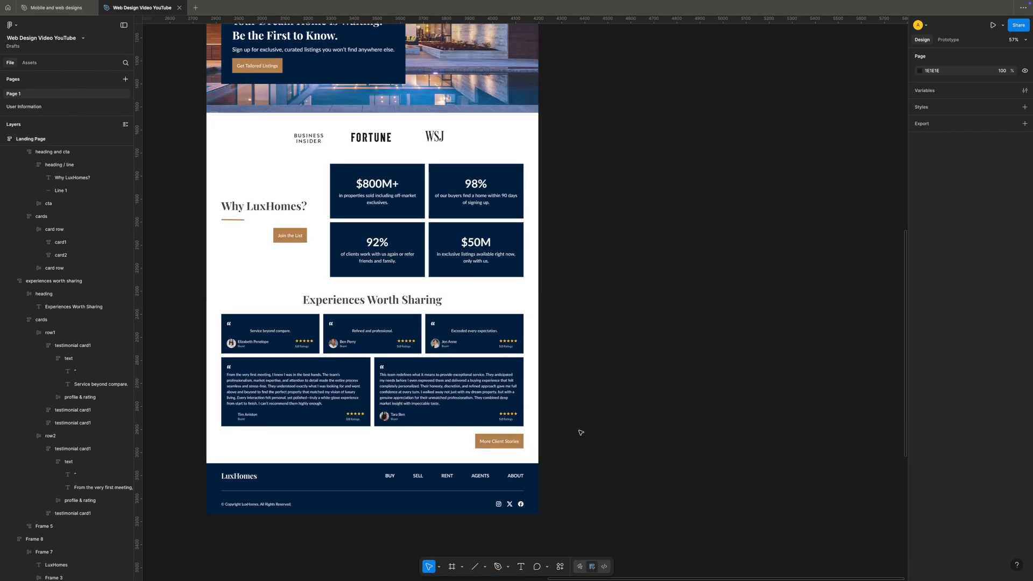
scroll(581, 432, up, 2)
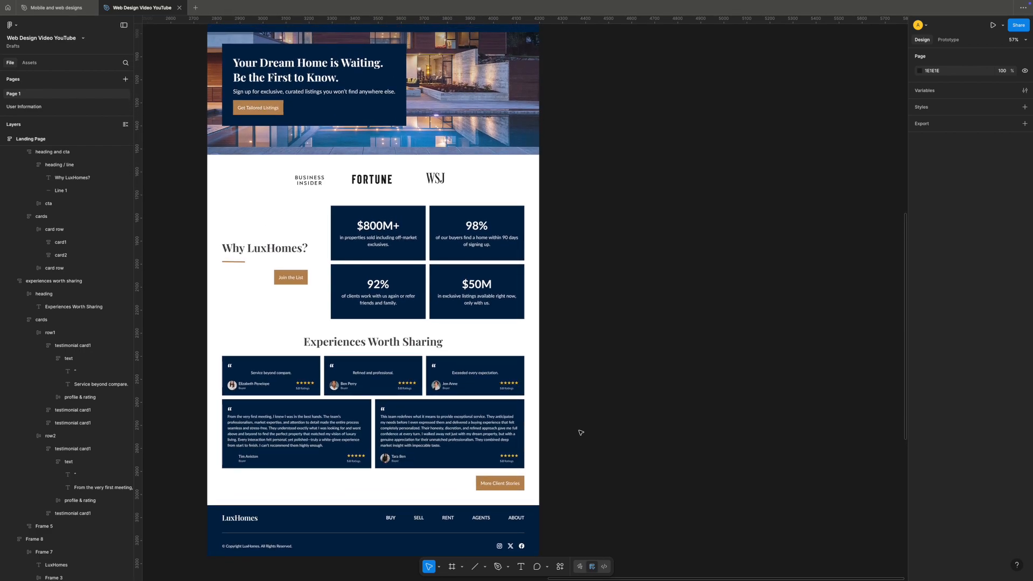
scroll(581, 432, up, 5)
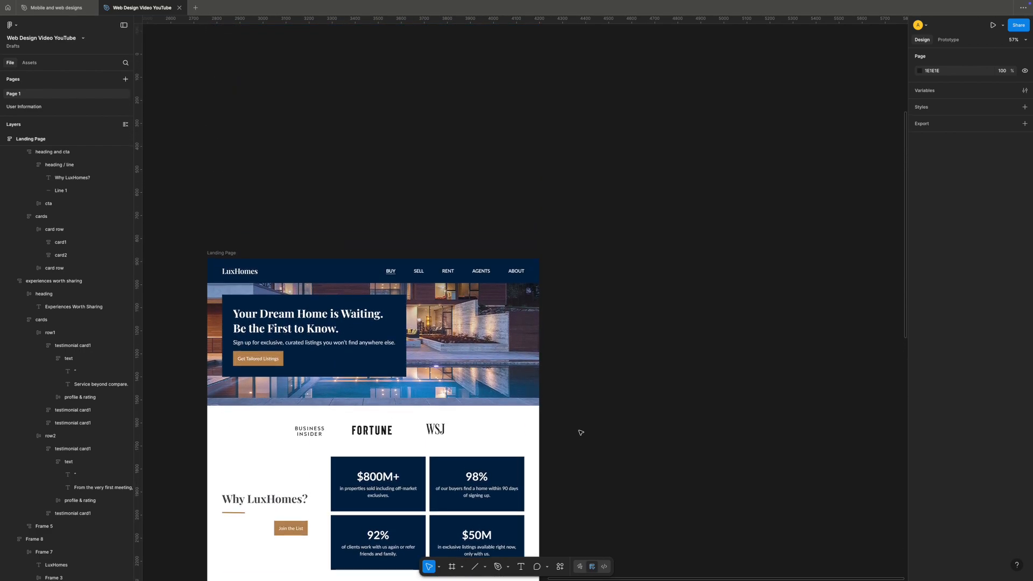
scroll(581, 432, down, 4)
scroll(581, 432, down, 3)
scroll(581, 432, right, 2)
scroll(581, 432, right, 4)
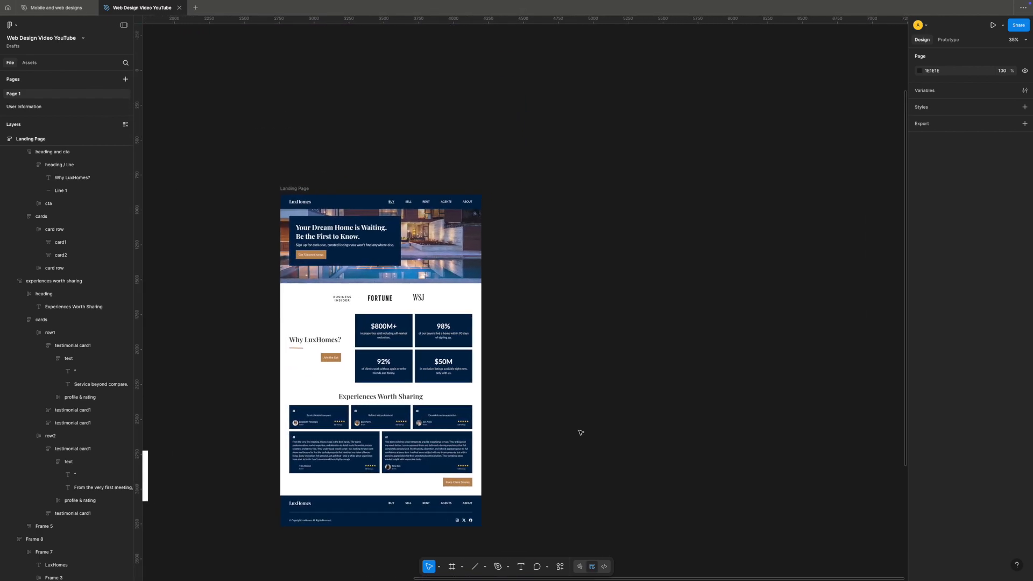
scroll(581, 432, left, 1)
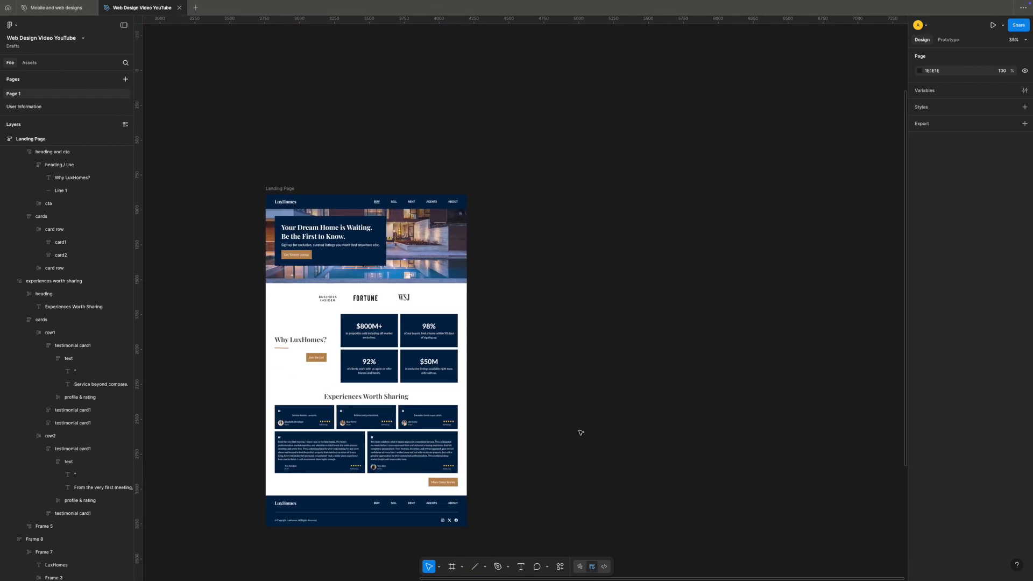
Recolor the footer's divider line with the brown sampled from the More Client Stories button, at 100% opacity
ctrl+scroll(581, 433, up, 5)
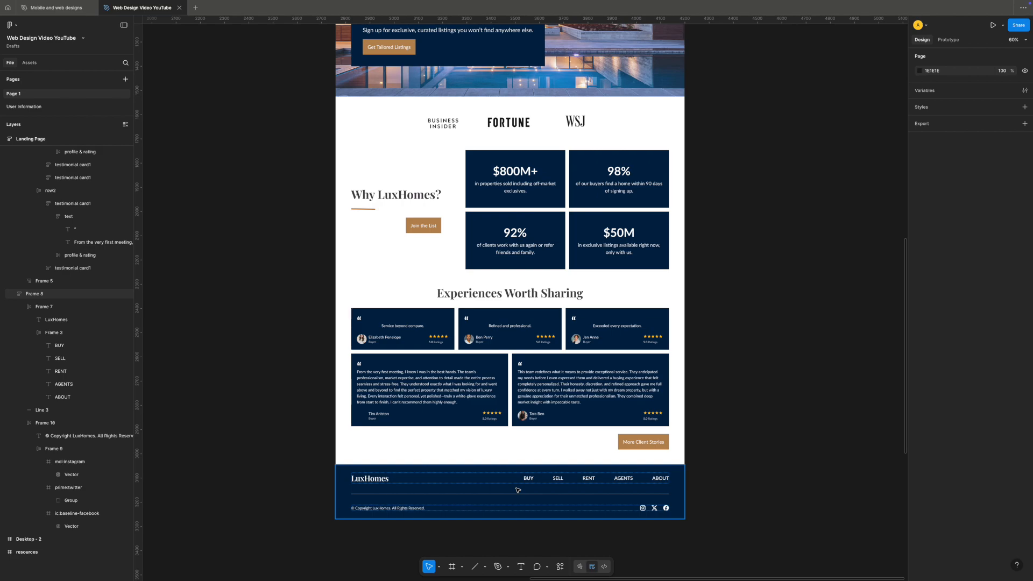
click(514, 495)
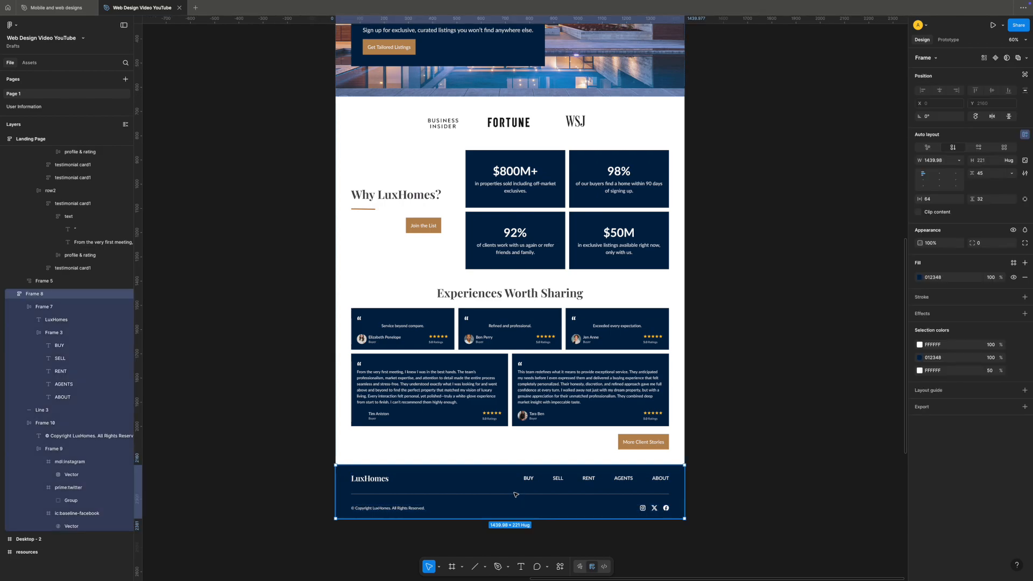
click(792, 482)
ctrl+scroll(556, 499, down, 2)
ctrl+scroll(556, 499, up, 5)
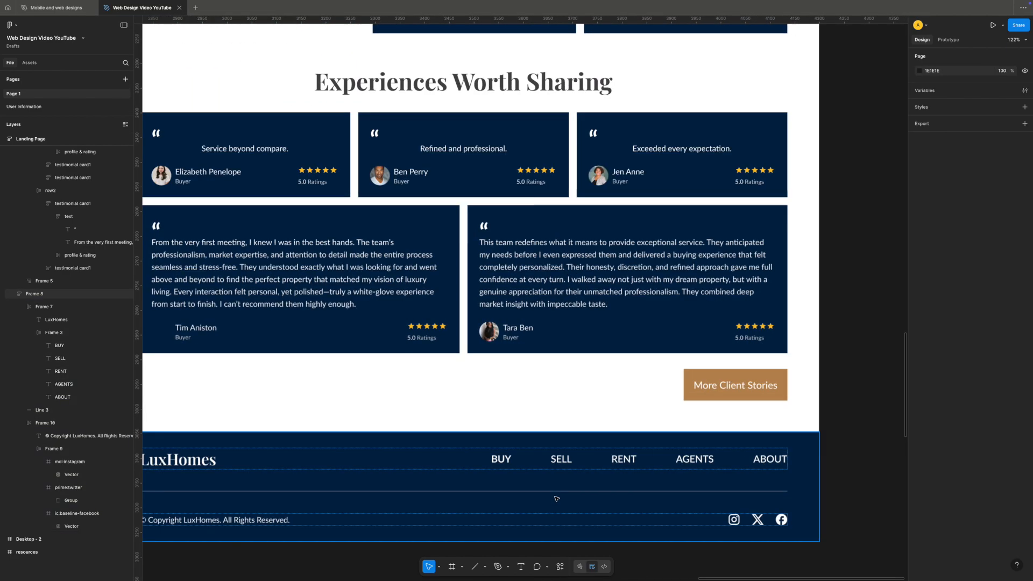
click(560, 491)
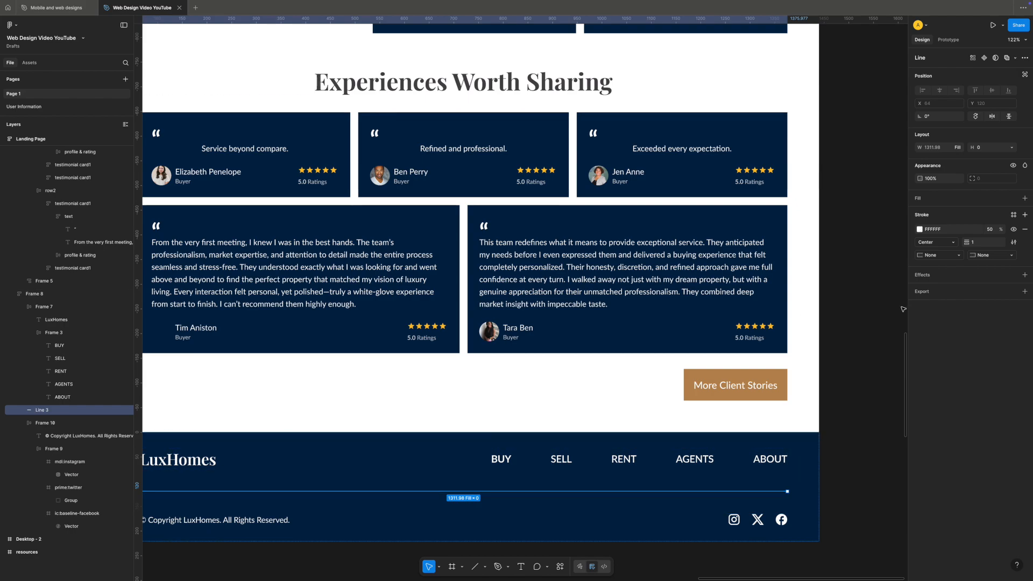
click(919, 229)
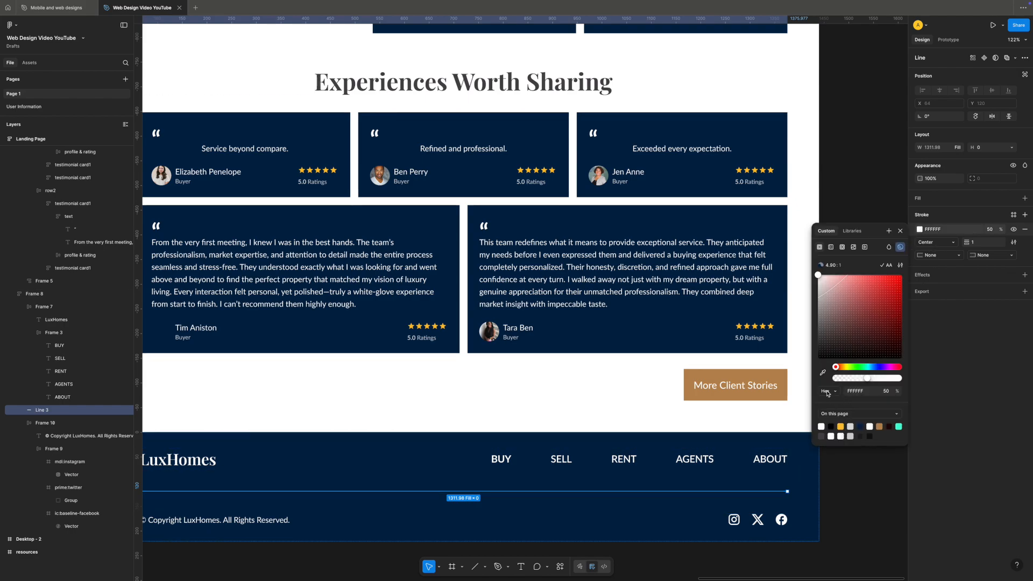
click(822, 372)
click(768, 375)
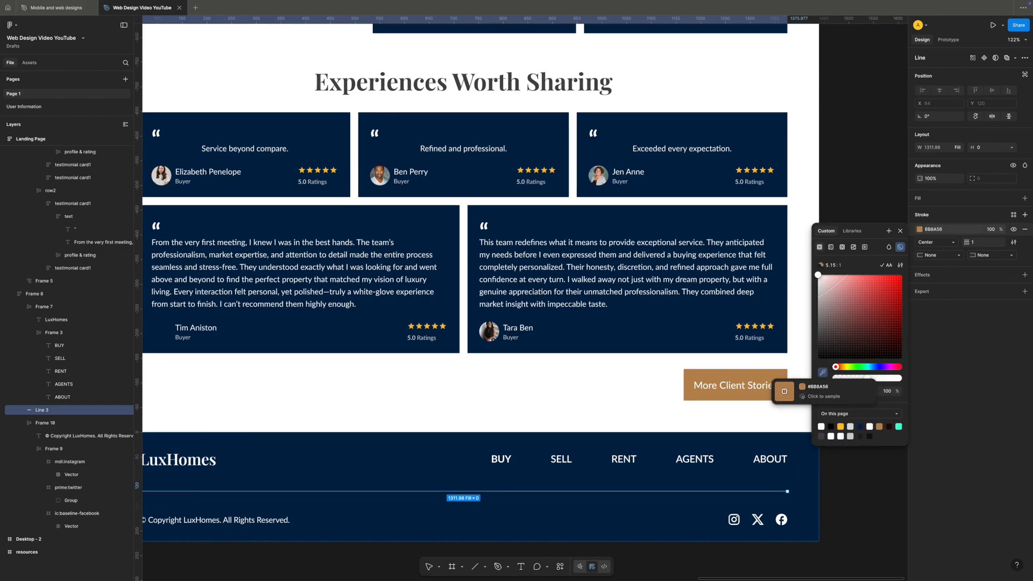
click(900, 231)
Set the footer divider line's stroke weight to 2
click(982, 243)
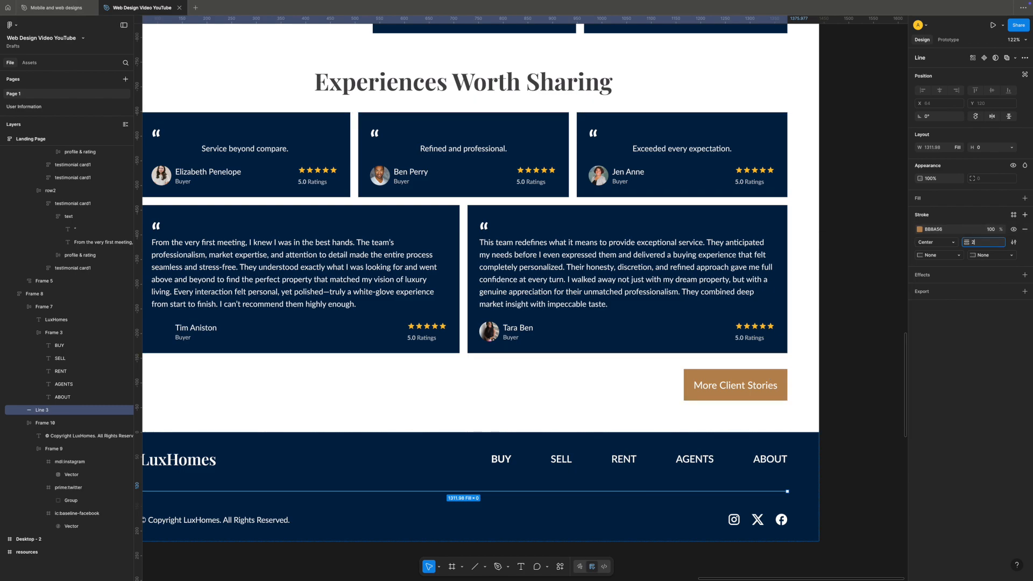
key(Return)
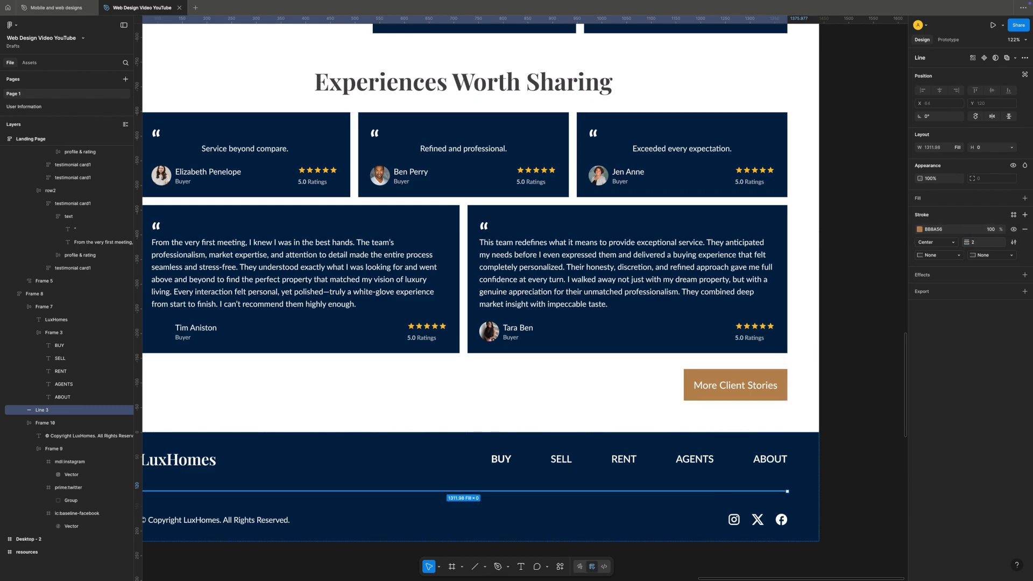
click(881, 255)
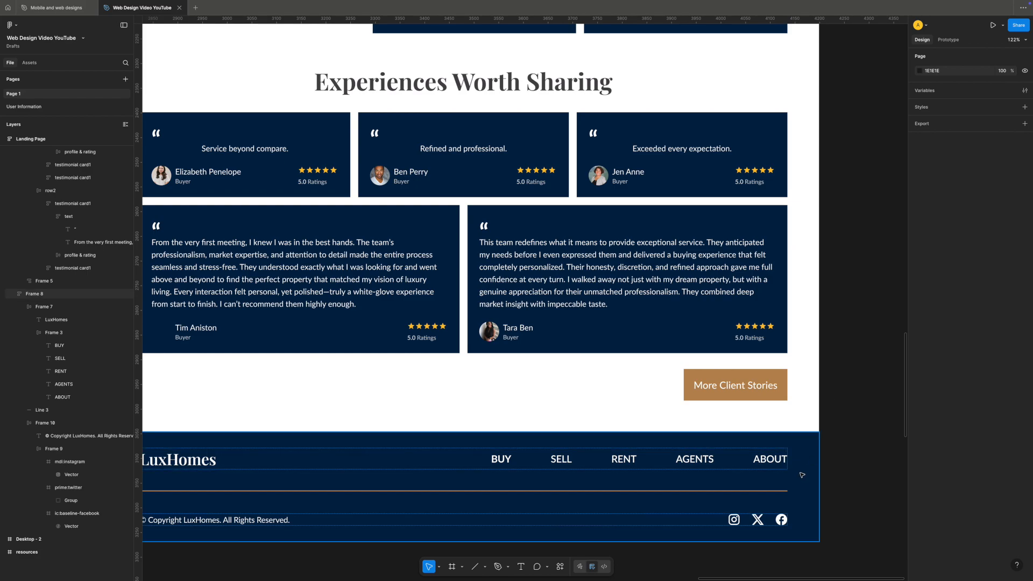
Give the footer's divider line round caps at both its start and end points
click(778, 491)
click(778, 491)
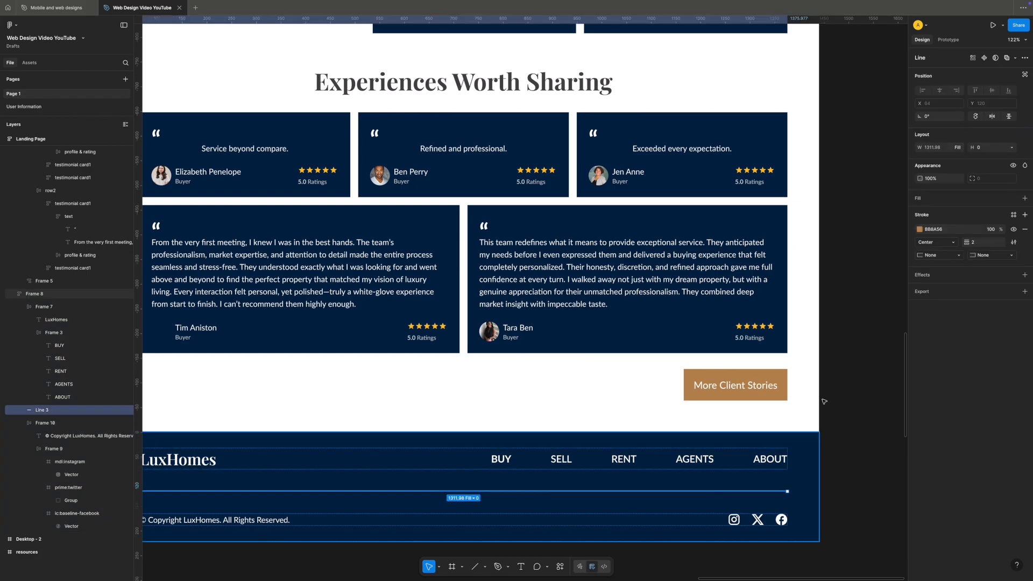
click(988, 255)
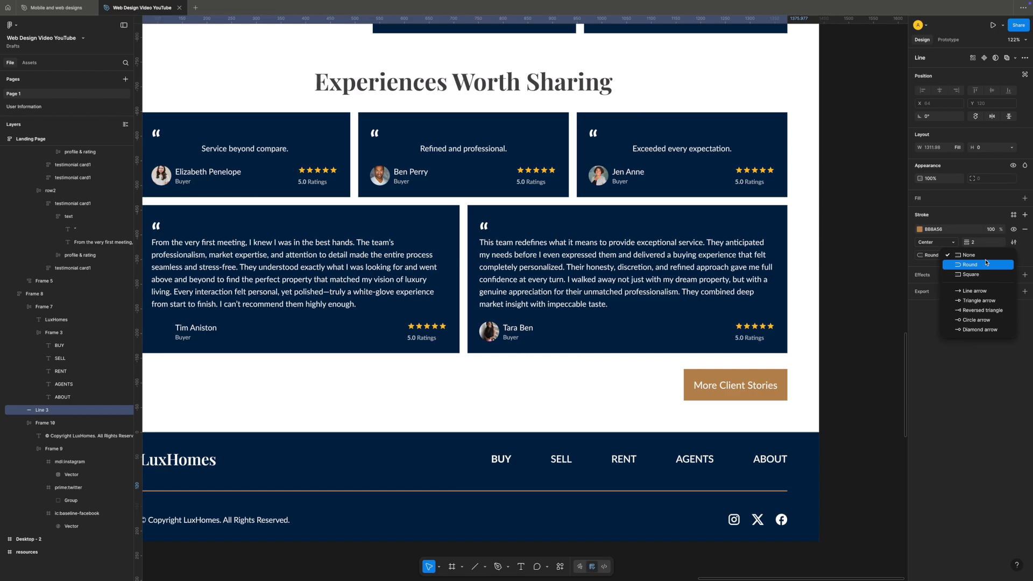
click(976, 266)
click(862, 353)
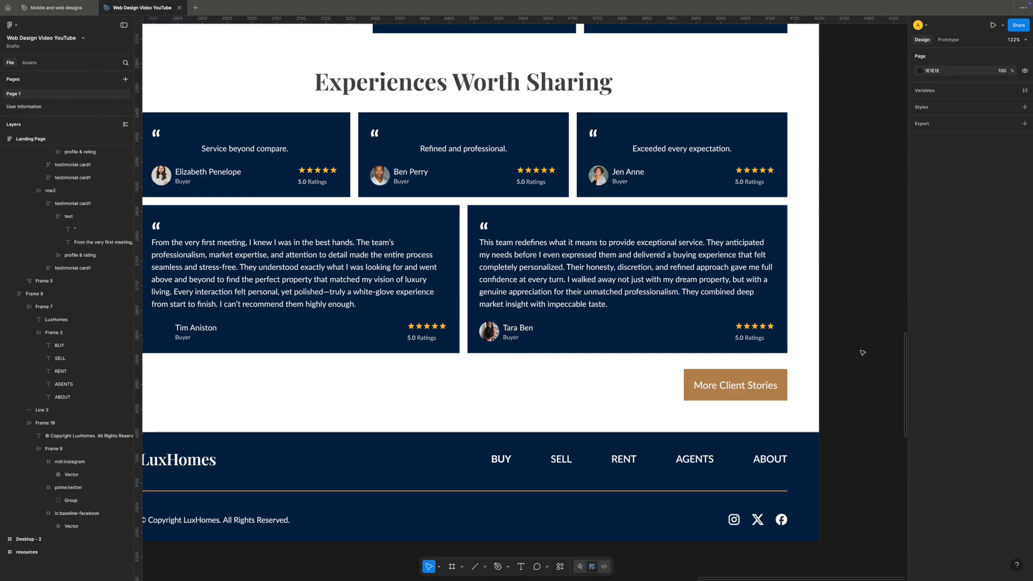
Inspect the image fill of the blank profile photo in the first testimonial card of the second row
scroll(862, 353, up, 3)
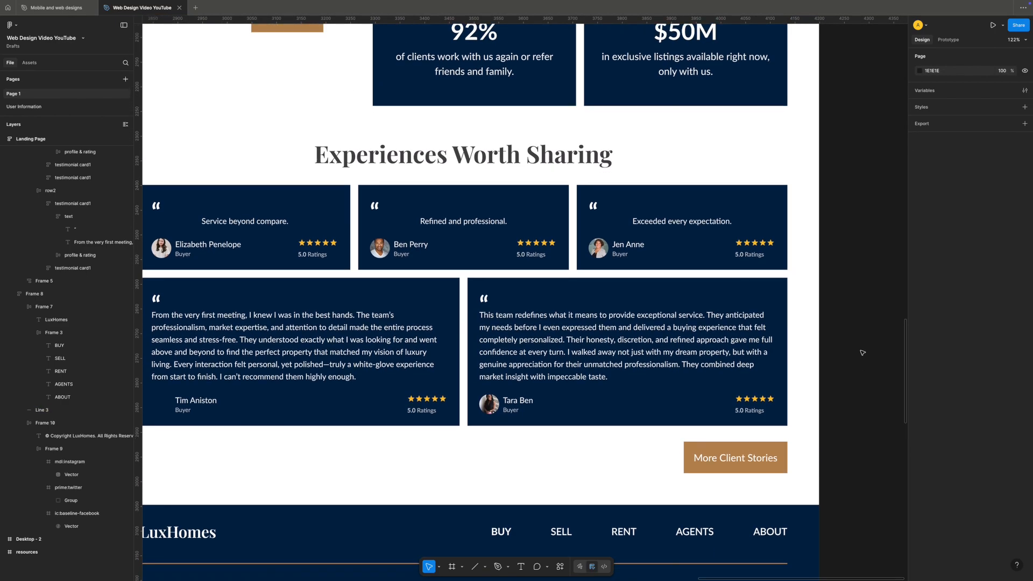
scroll(862, 353, up, 3)
scroll(862, 353, down, 10)
scroll(862, 353, right, 3)
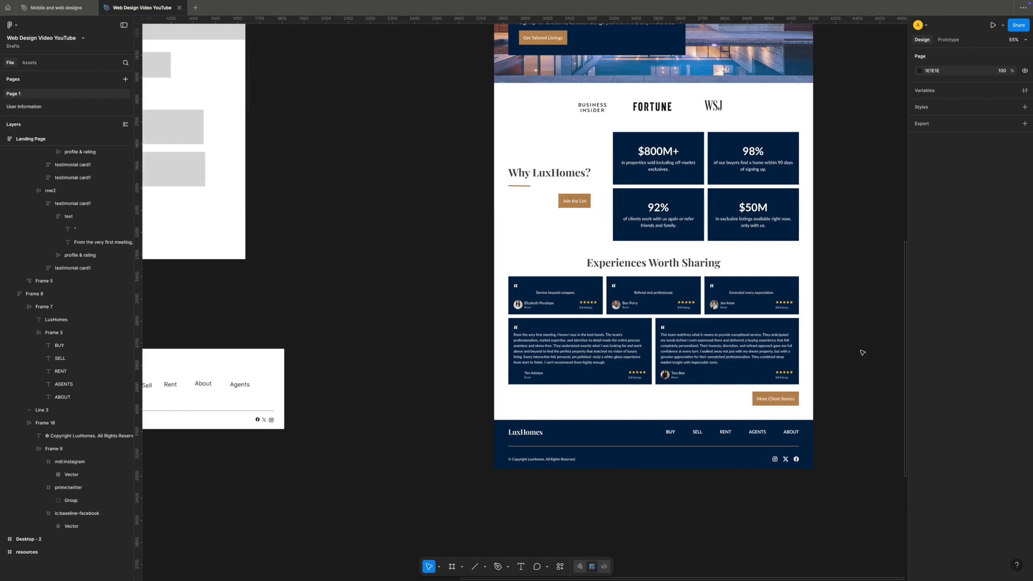
scroll(862, 353, right, 2)
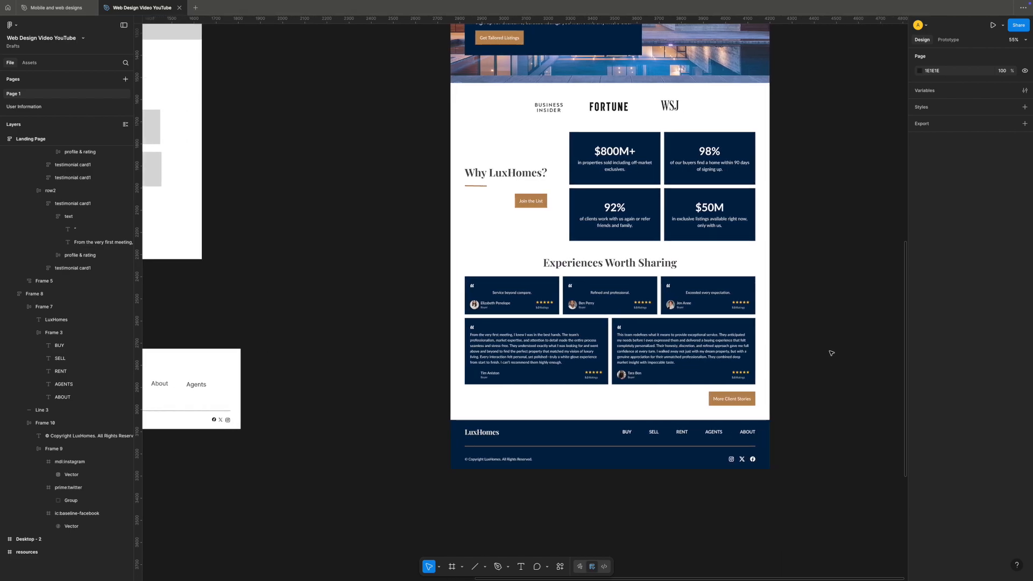
scroll(761, 355, up, 2)
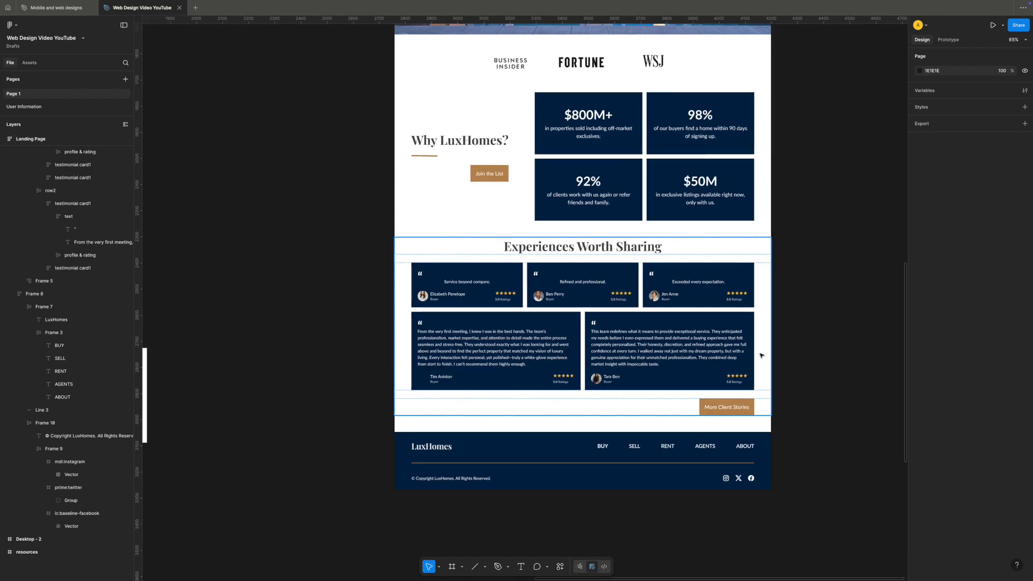
scroll(424, 382, up, 10)
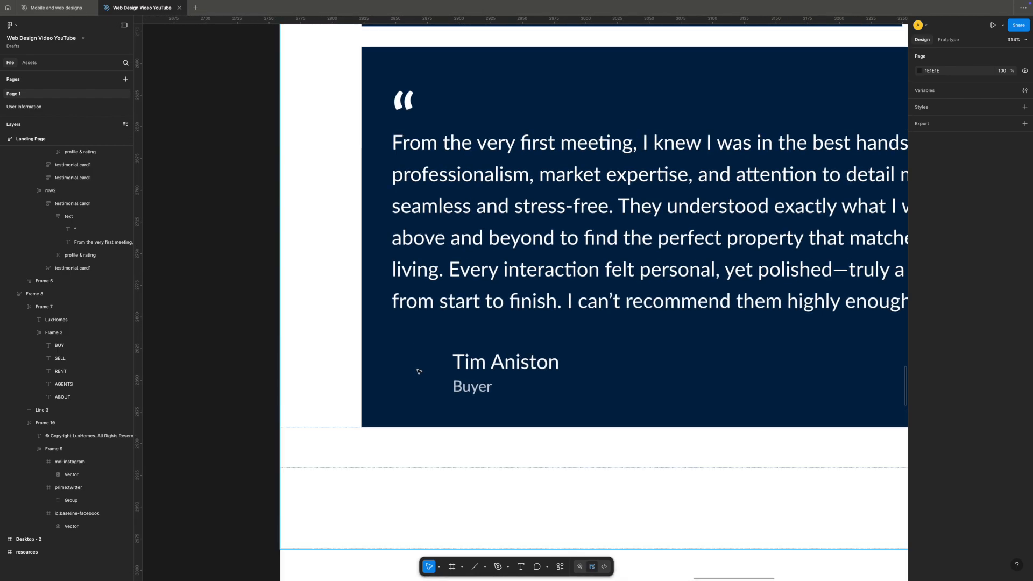
double_click(421, 370)
double_click(420, 371)
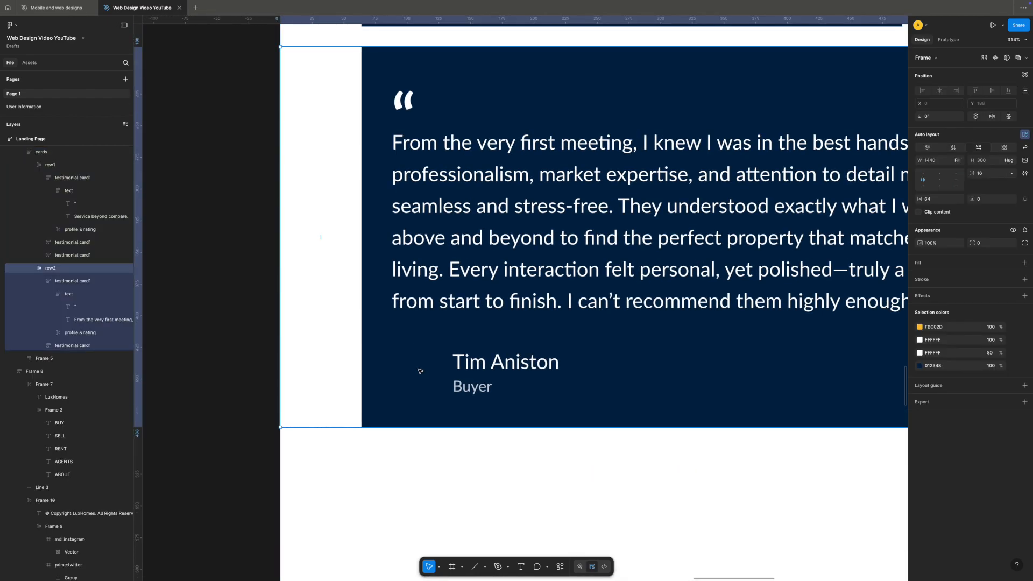
double_click(417, 375)
double_click(420, 374)
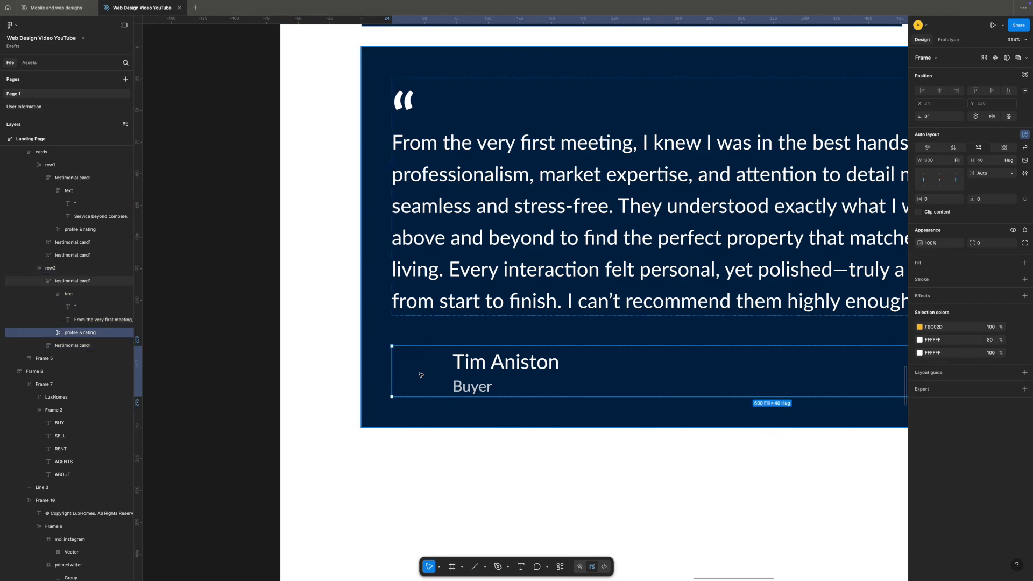
double_click(425, 375)
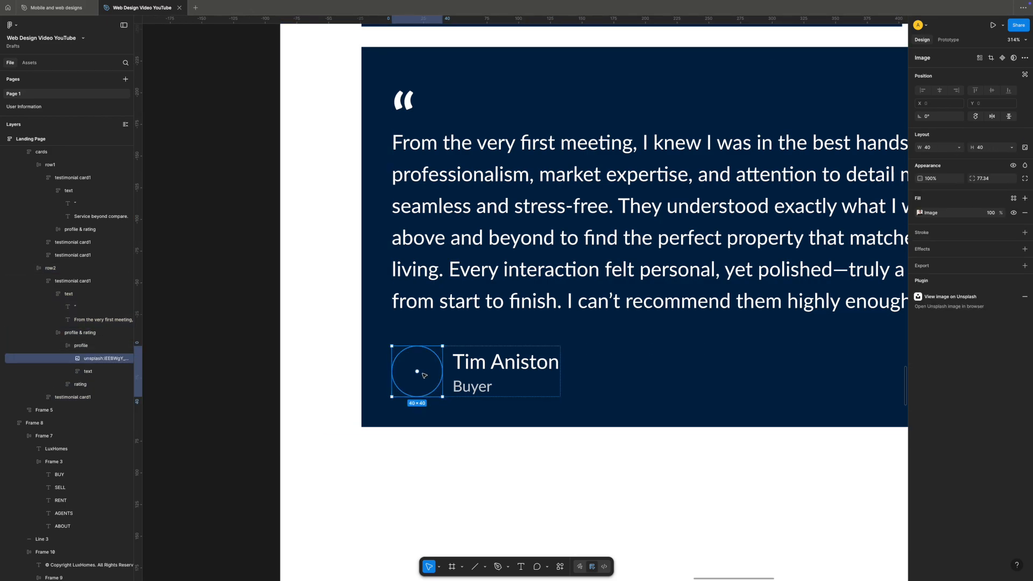
double_click(425, 375)
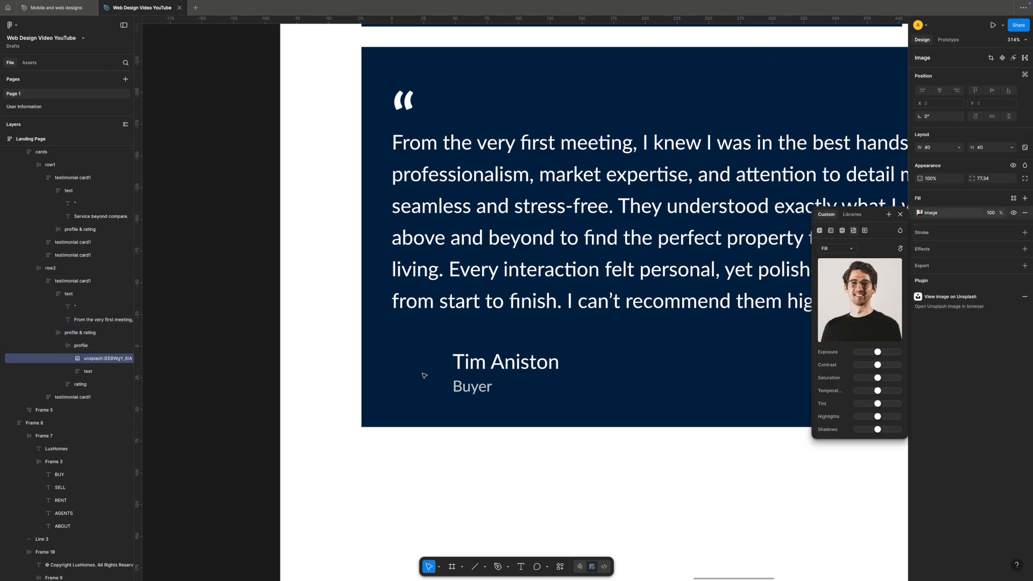
click(900, 215)
Review the landing page from the testimonials and footer up to the header and hero, and back down
scroll(779, 245, up, 1)
scroll(779, 245, down, 10)
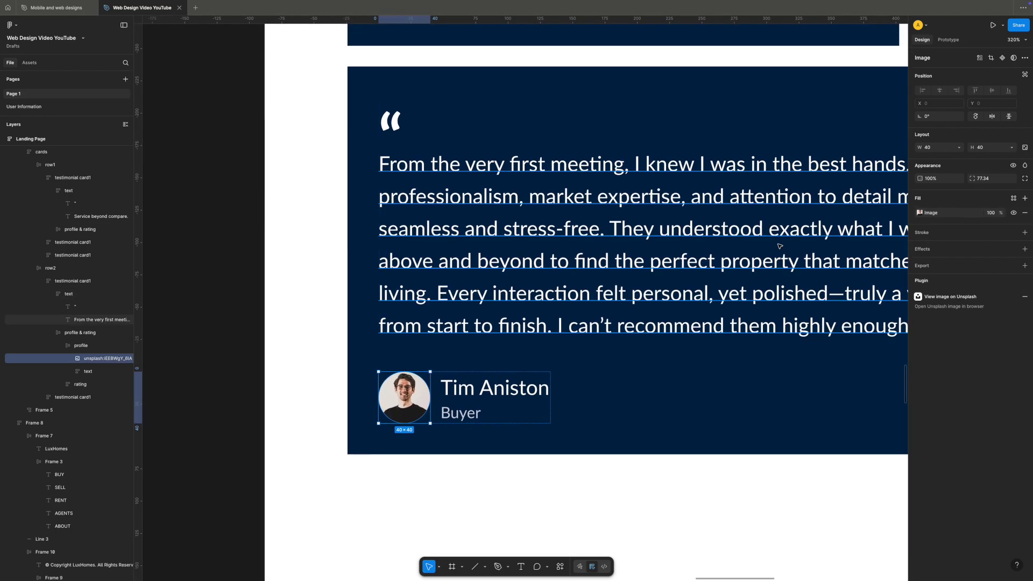
scroll(779, 246, down, 2)
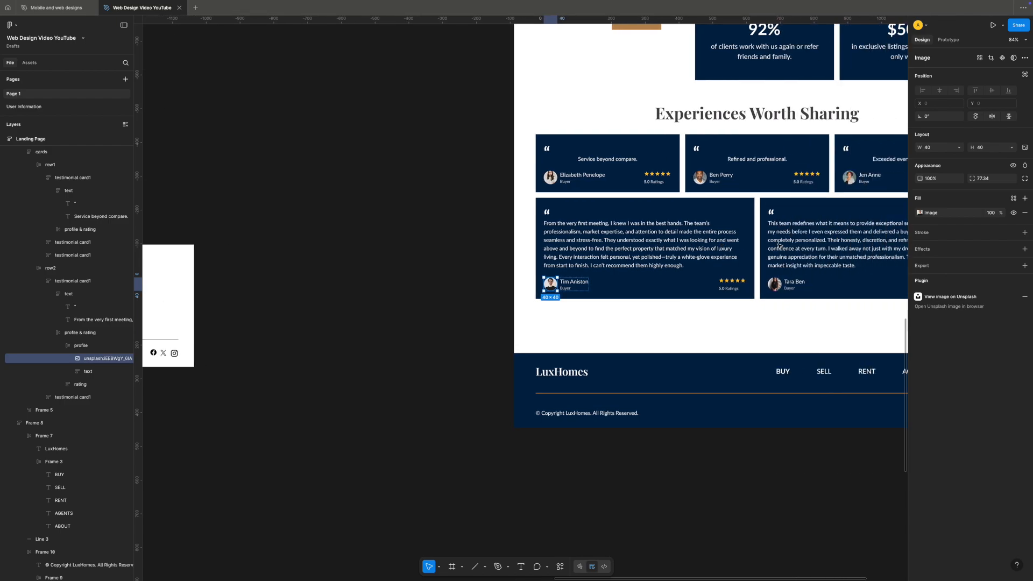
scroll(779, 246, right, 3)
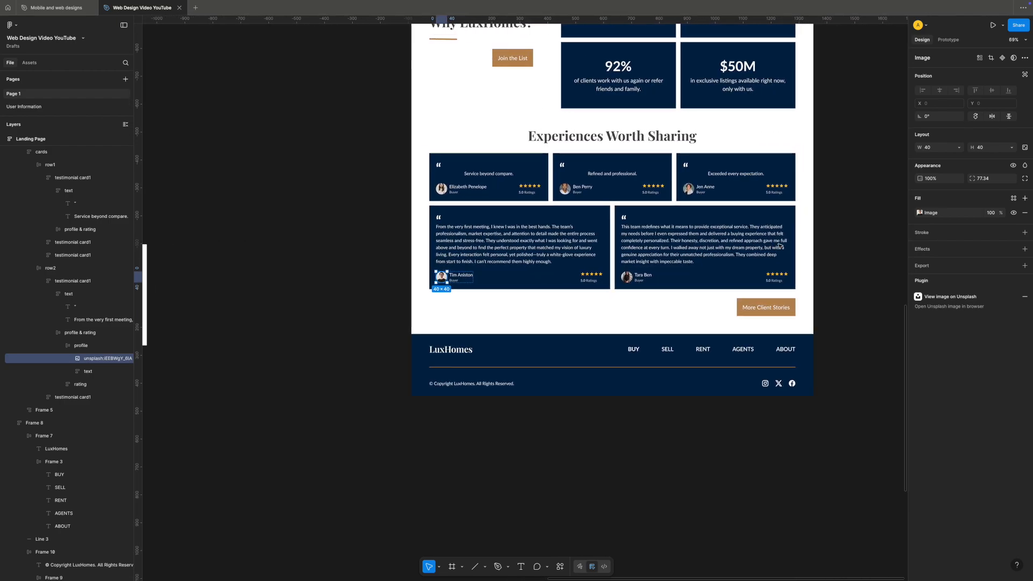
click(820, 245)
scroll(833, 246, up, 4)
scroll(834, 245, right, 1)
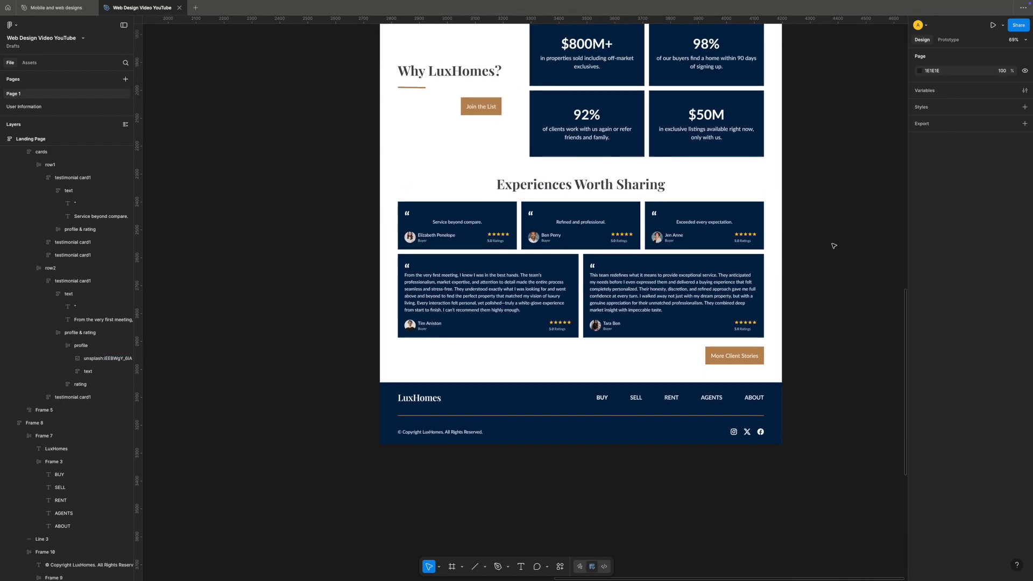
scroll(834, 246, up, 5)
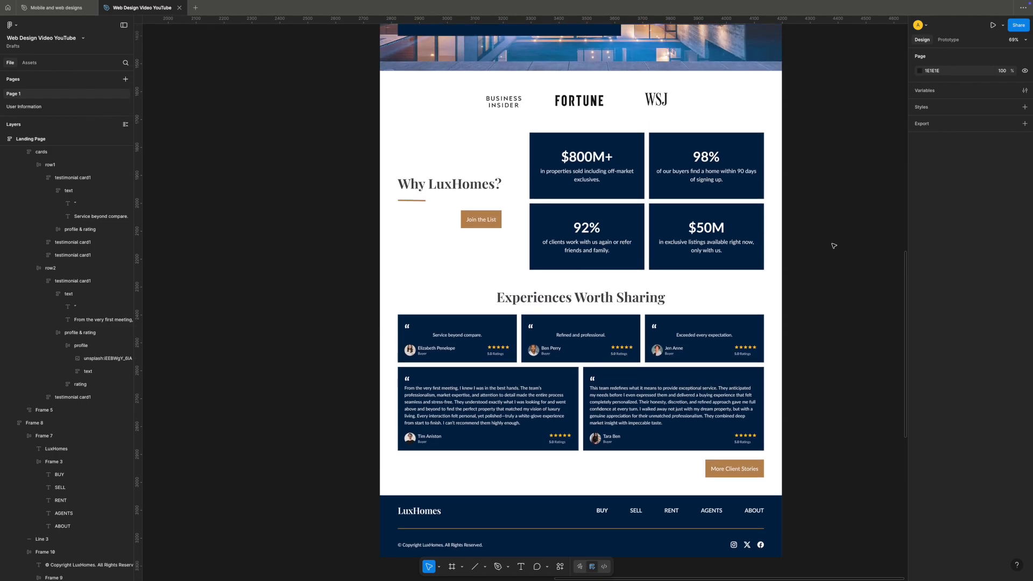
scroll(833, 246, up, 6)
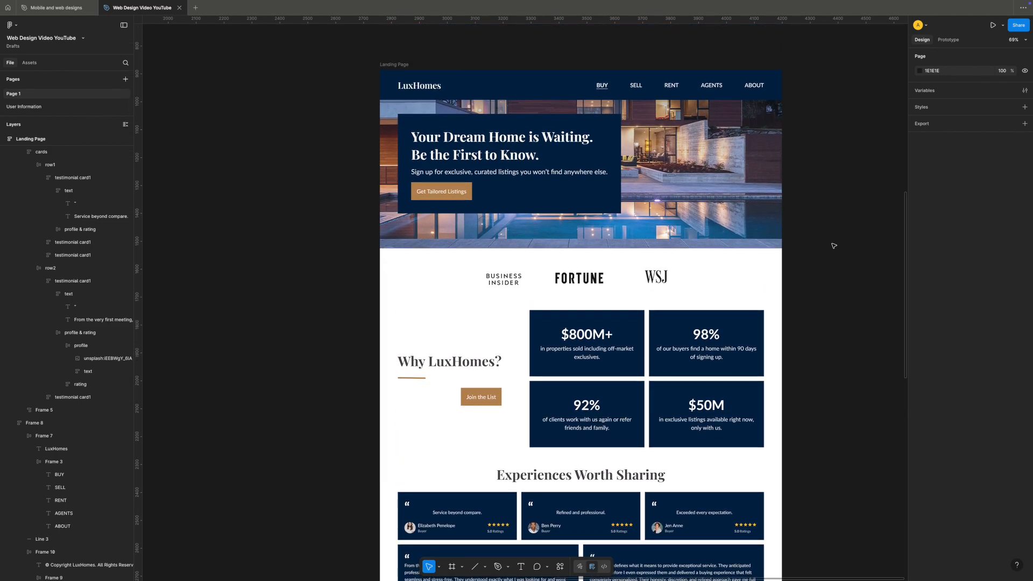
scroll(833, 246, down, 13)
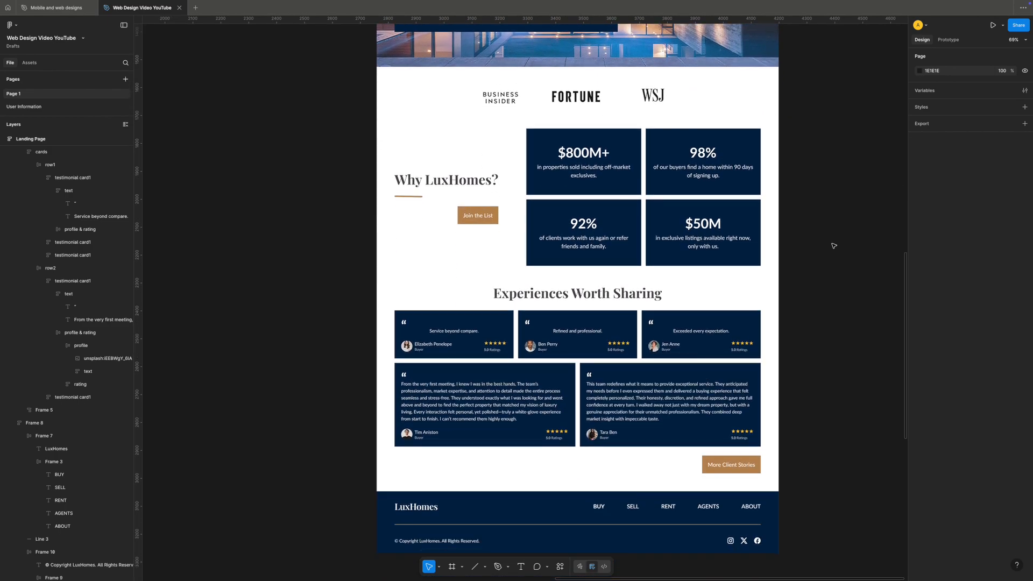